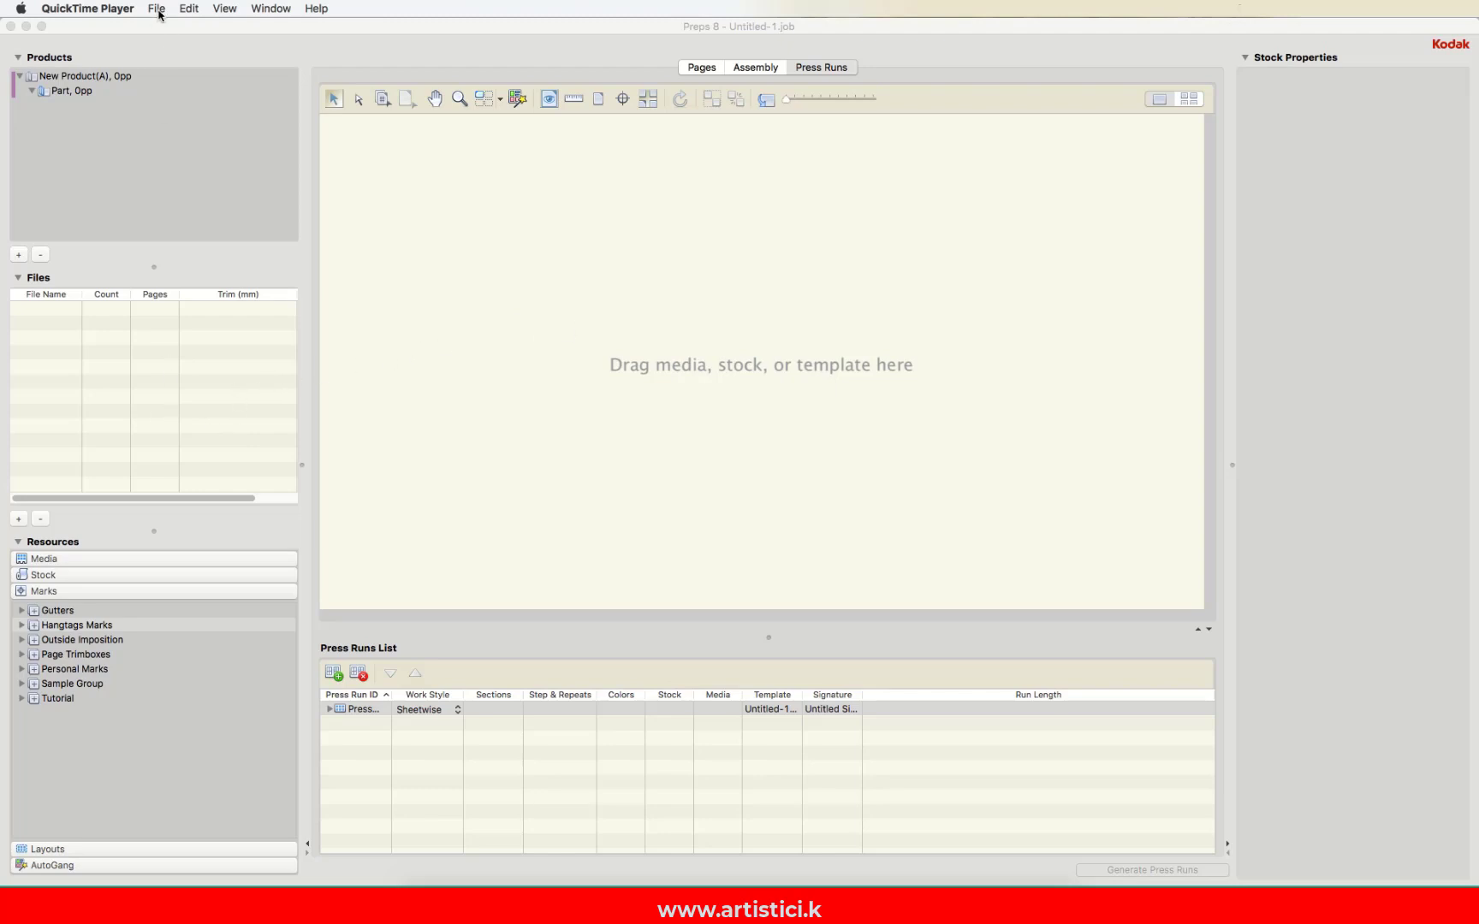
Step: Check the default bleed limit in the general preferences, leaving the settings as they are
{"action": "left_click", "coordinate": [168, 80]}
{"action": "left_click", "coordinate": [64, 9]}
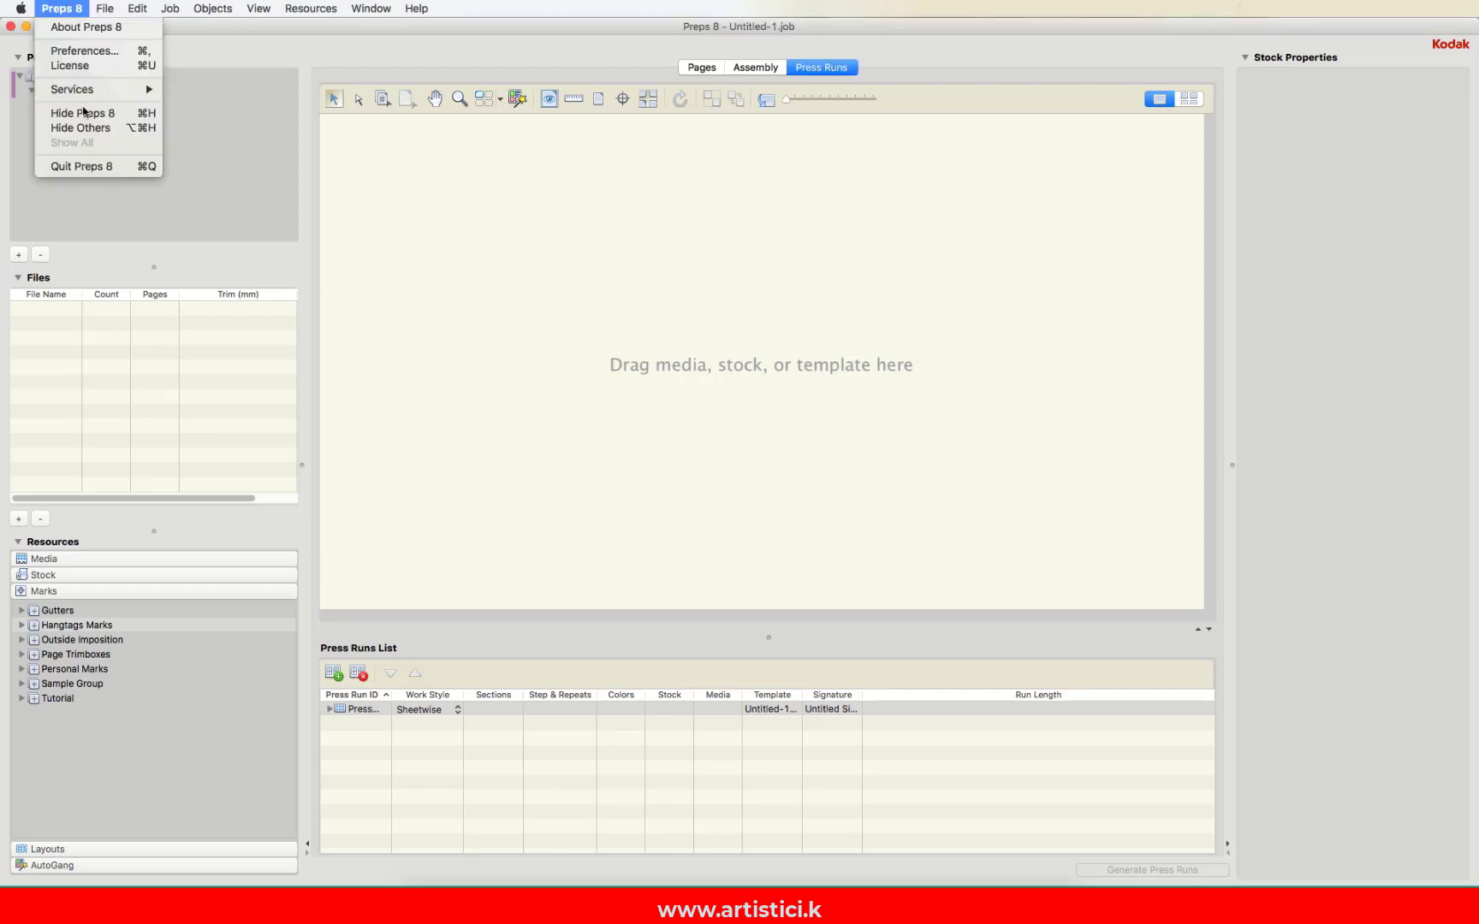
{"action": "left_click", "coordinate": [81, 50]}
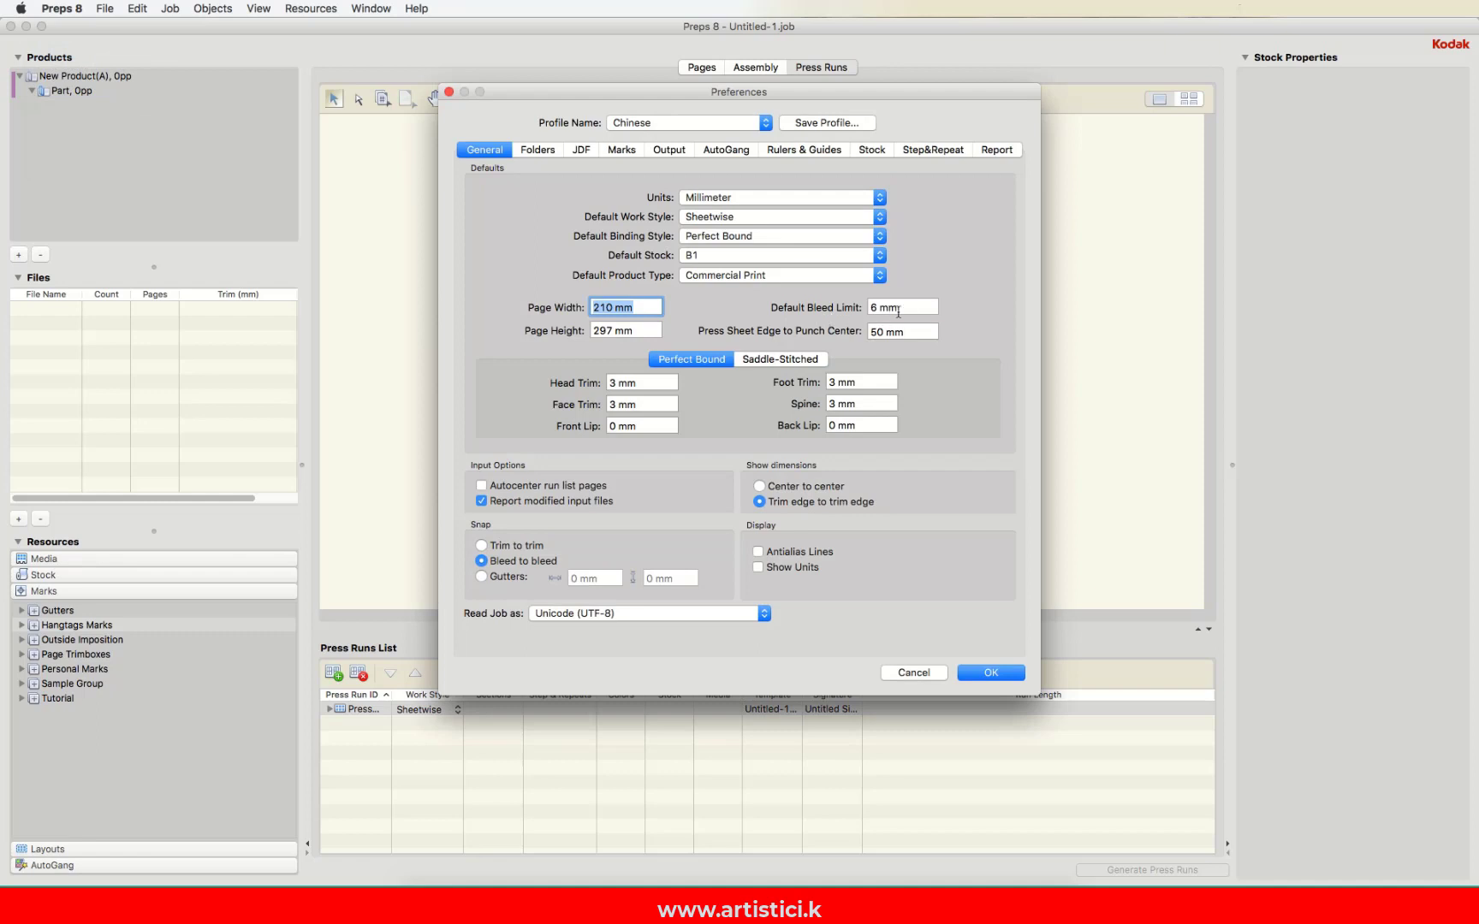
{"action": "key", "text": "Tab"}
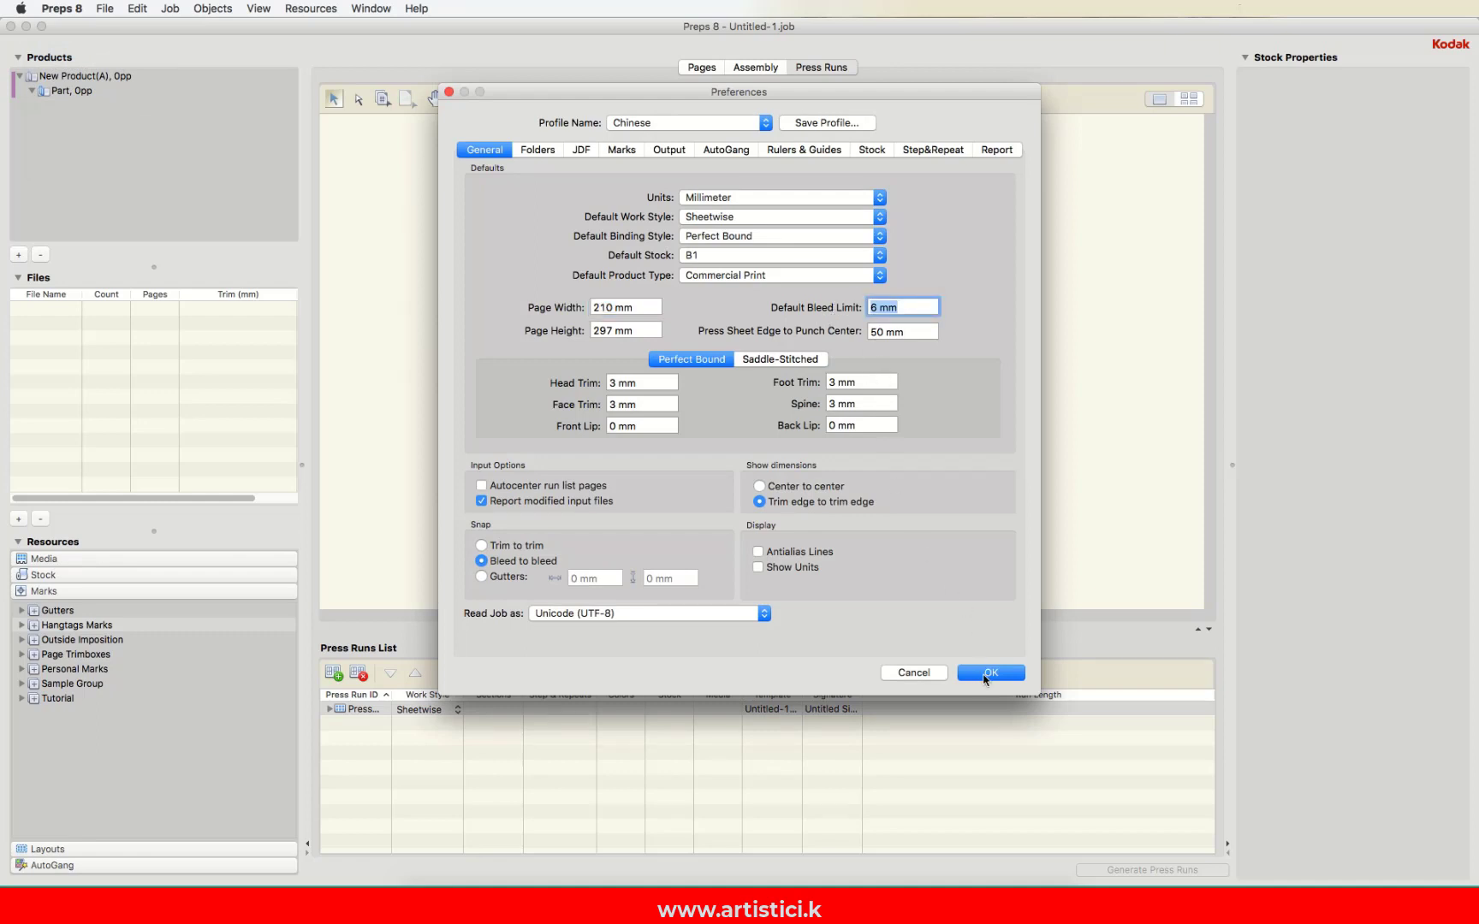
{"action": "left_click", "coordinate": [989, 673]}
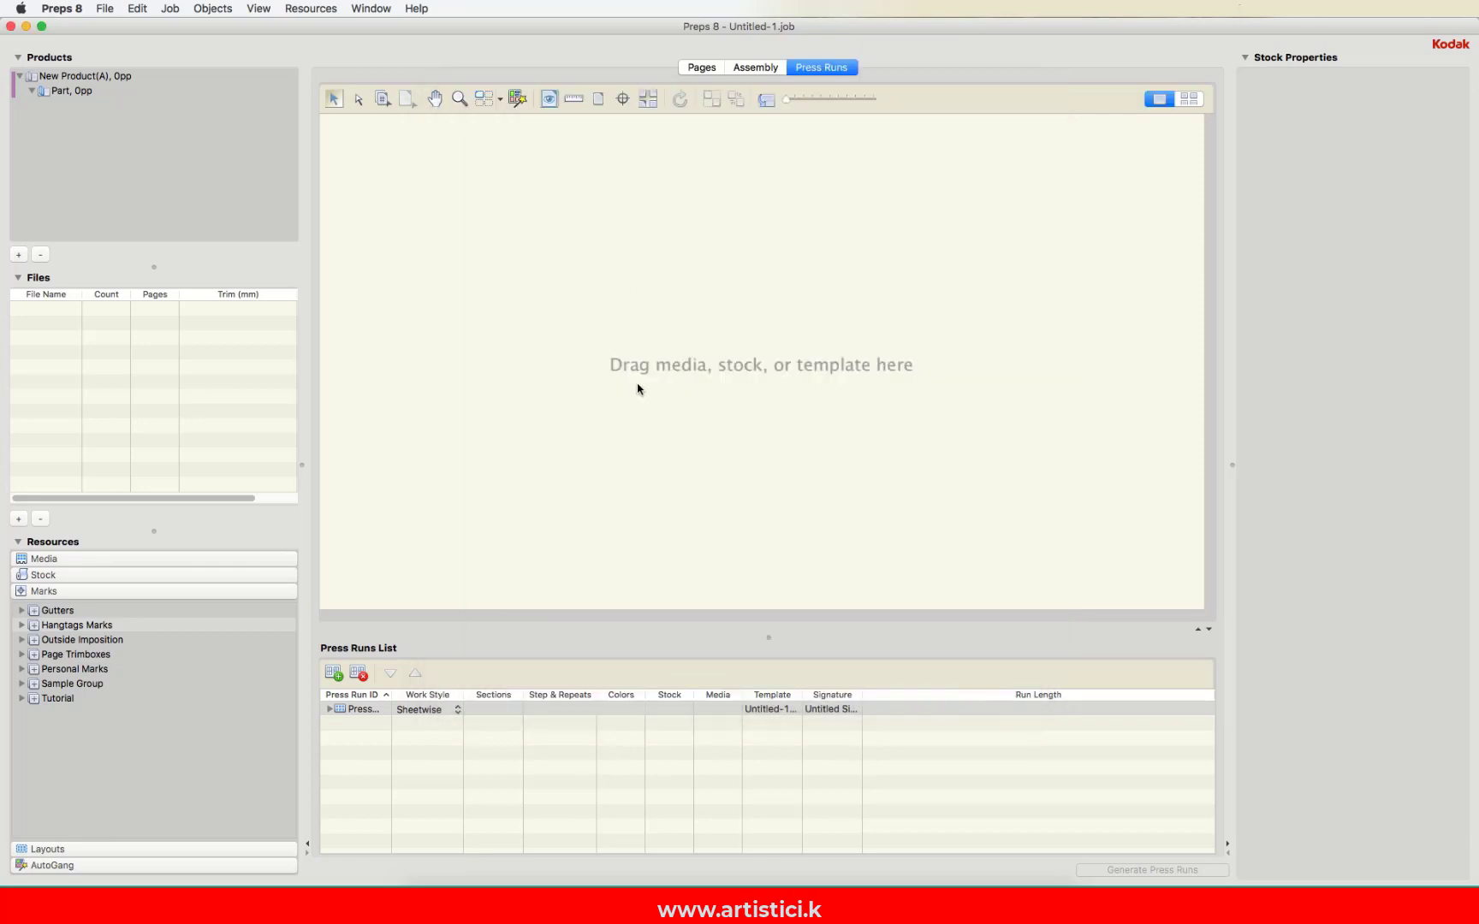
Step: Hide Preps 8, look through the pages of Artistic i.pdf and close the PDF
{"action": "left_click", "coordinate": [61, 8]}
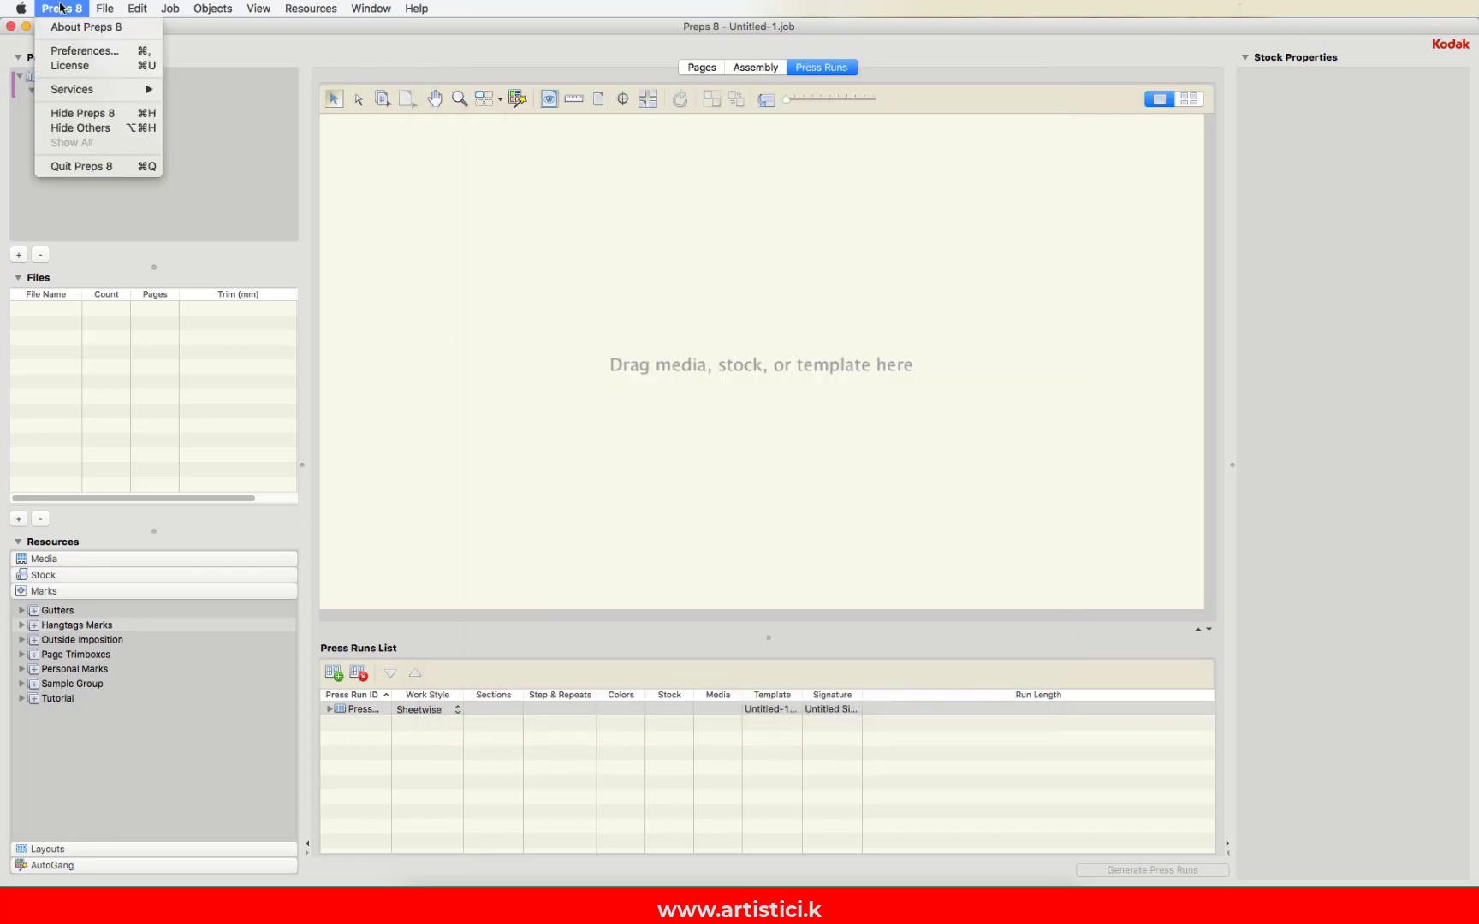
{"action": "left_click", "coordinate": [86, 109]}
{"action": "scroll", "coordinate": [1244, 446], "scroll_direction": "down", "scroll_amount": 10}
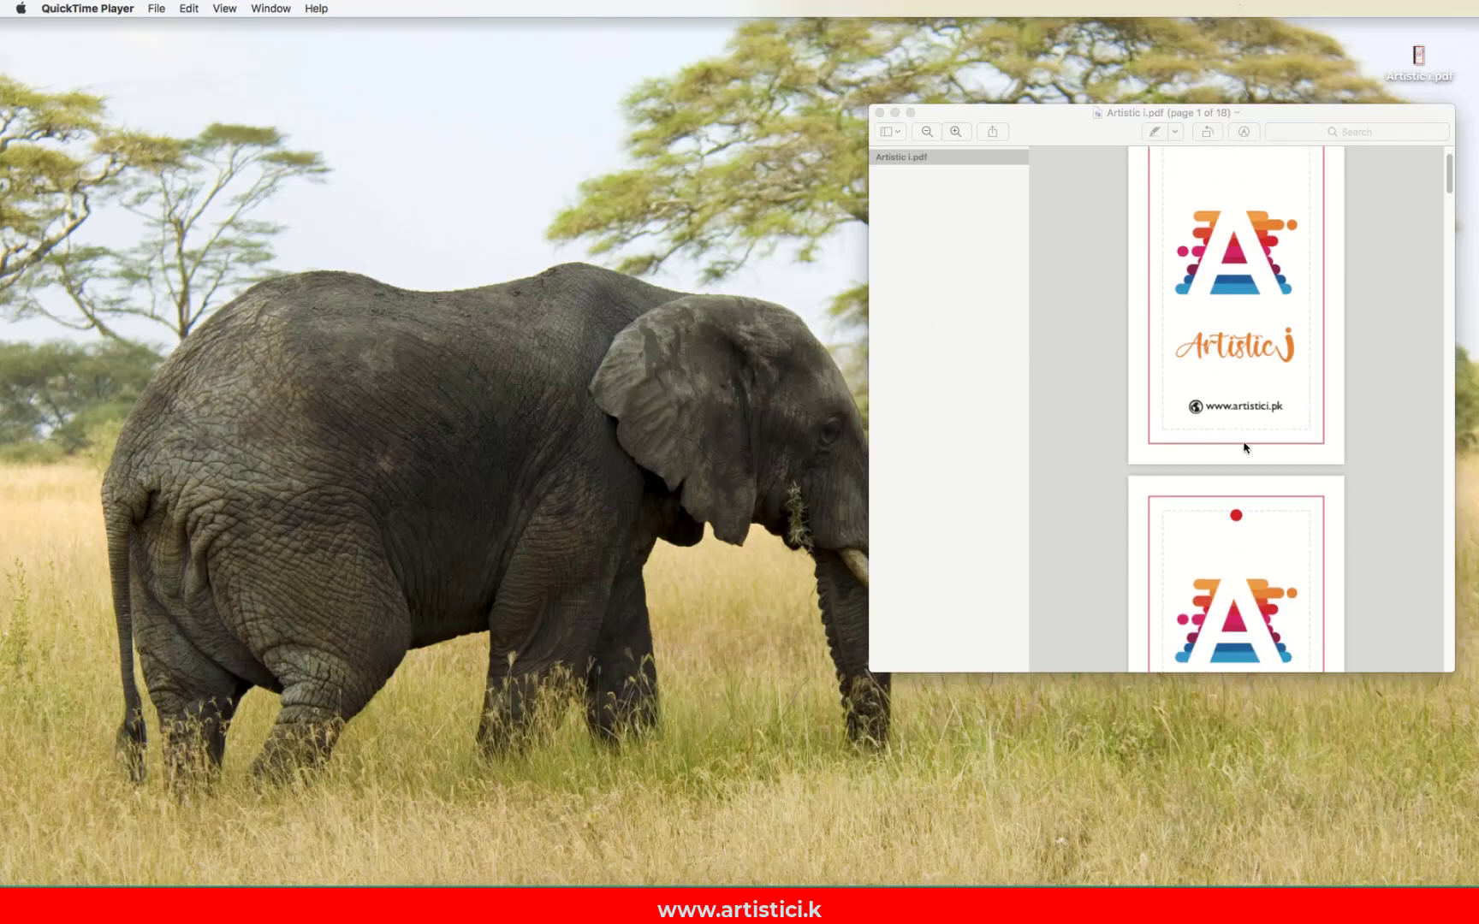
{"action": "scroll", "coordinate": [1247, 447], "scroll_direction": "down", "scroll_amount": 3}
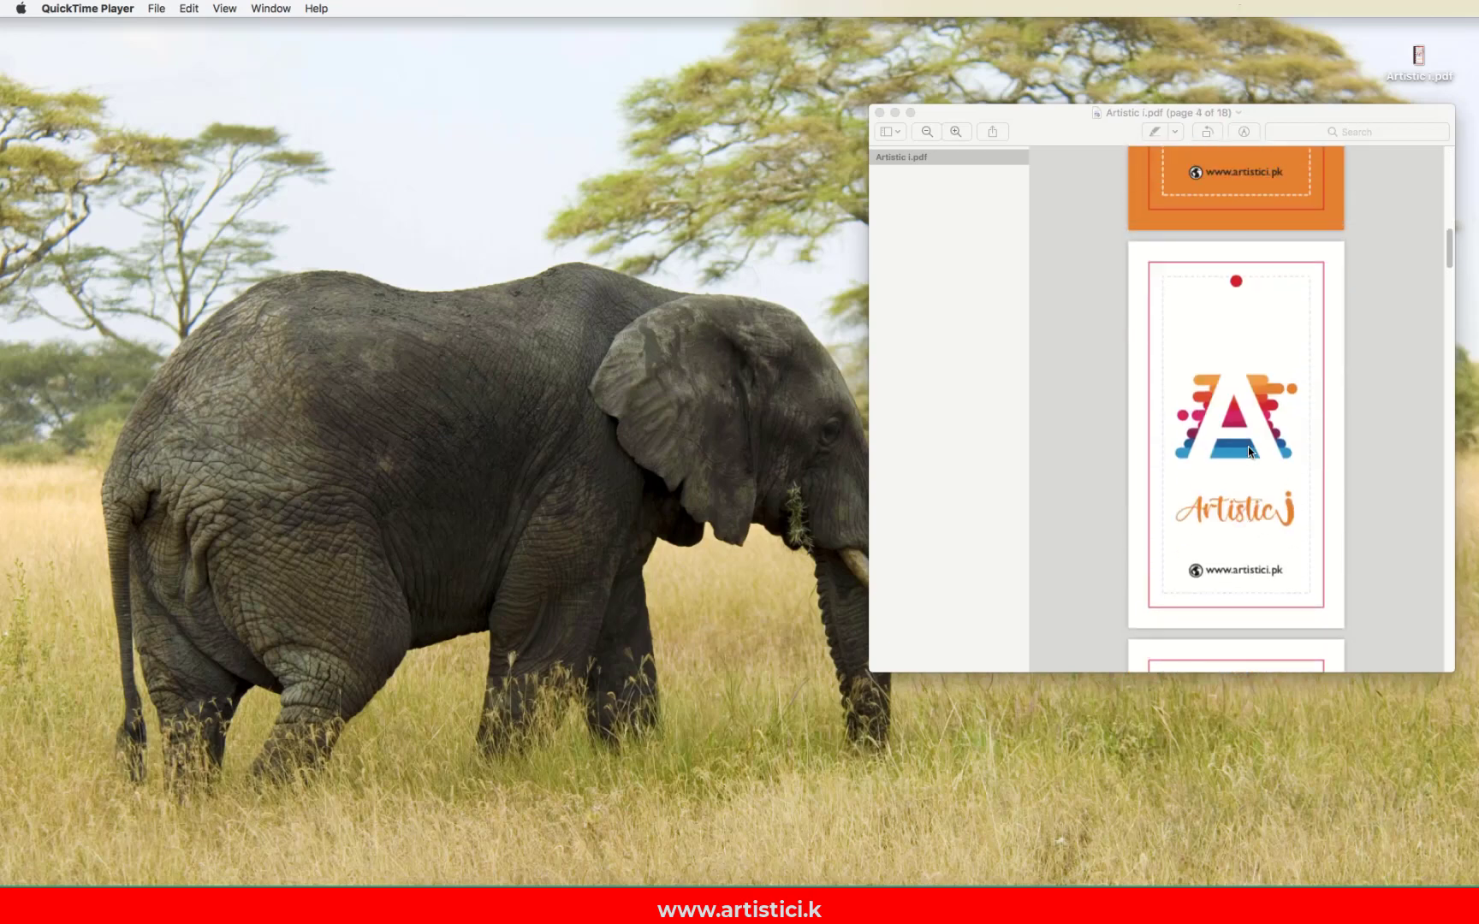
{"action": "left_click", "coordinate": [880, 113]}
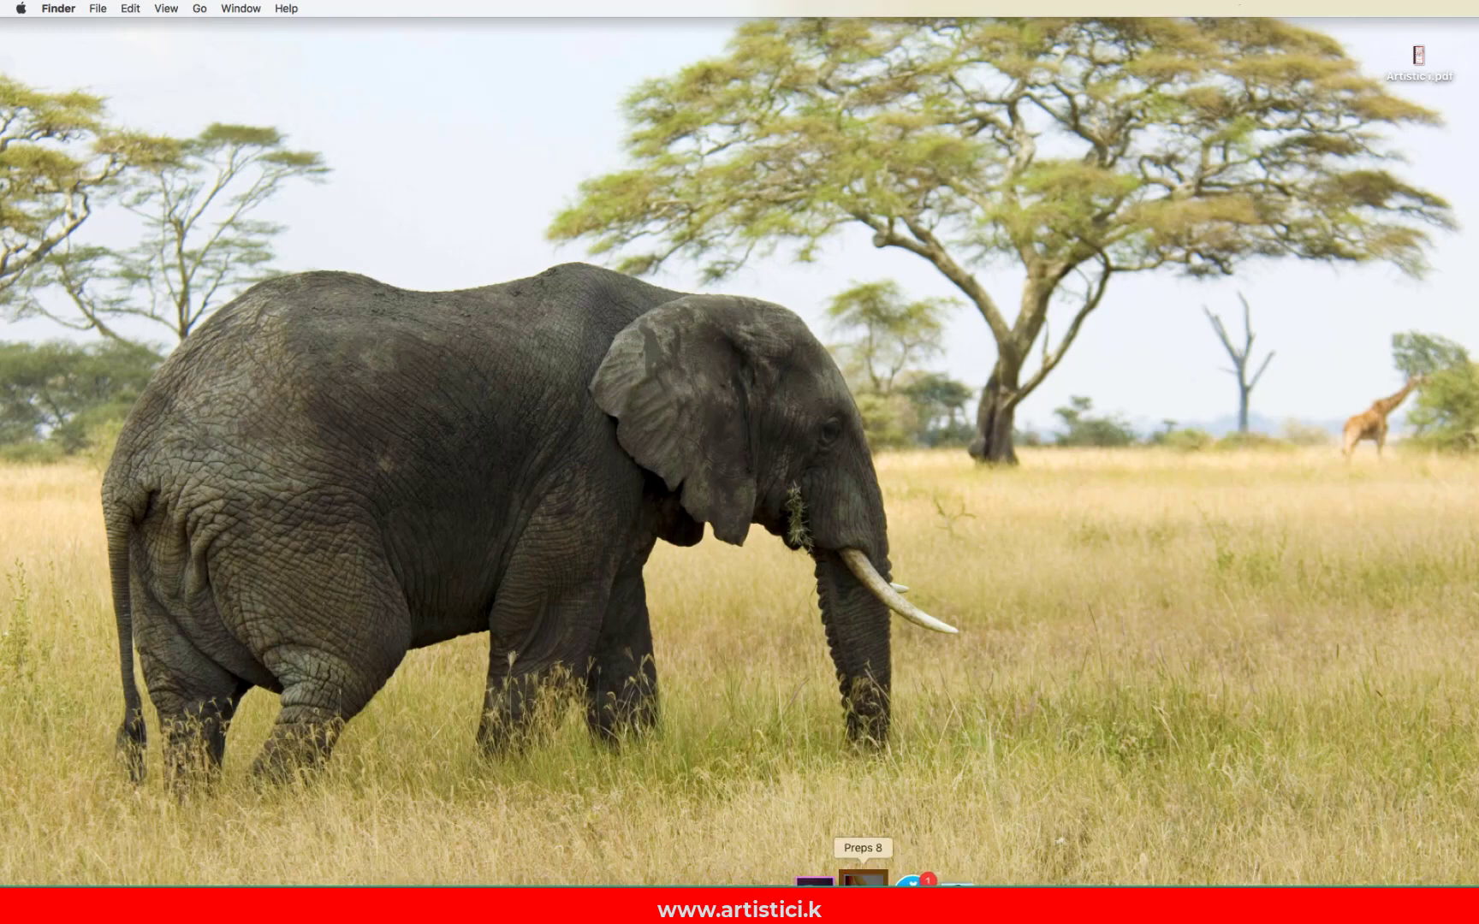
Step: Switch back to Preps 8, import Artistic i.pdf from the Desktop and add all its pages to the page list of New Product(A)
{"action": "left_click", "coordinate": [862, 880]}
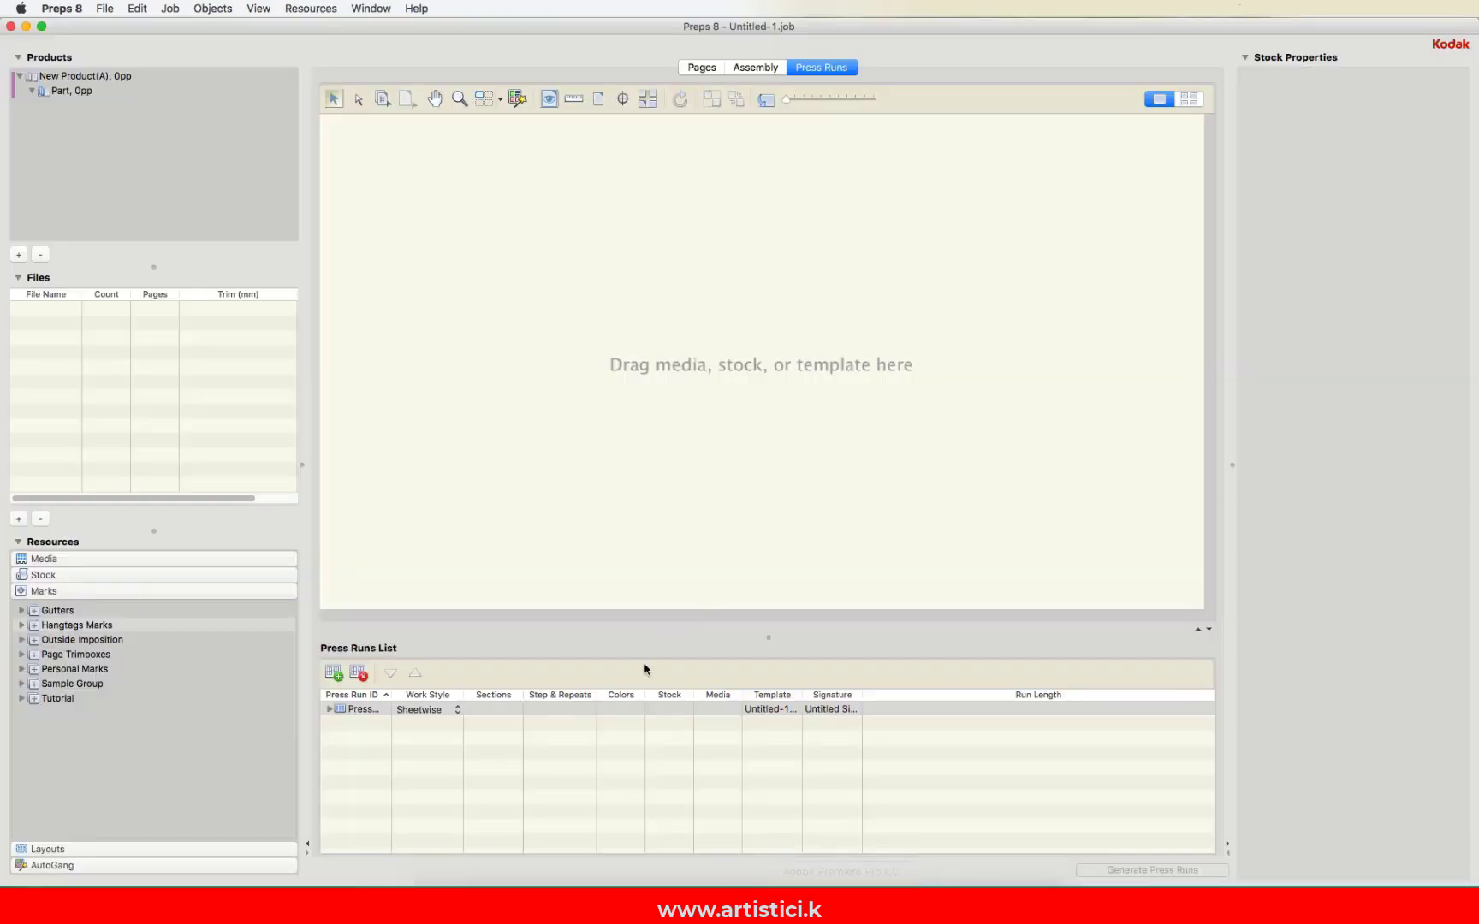
{"action": "left_click", "coordinate": [21, 519]}
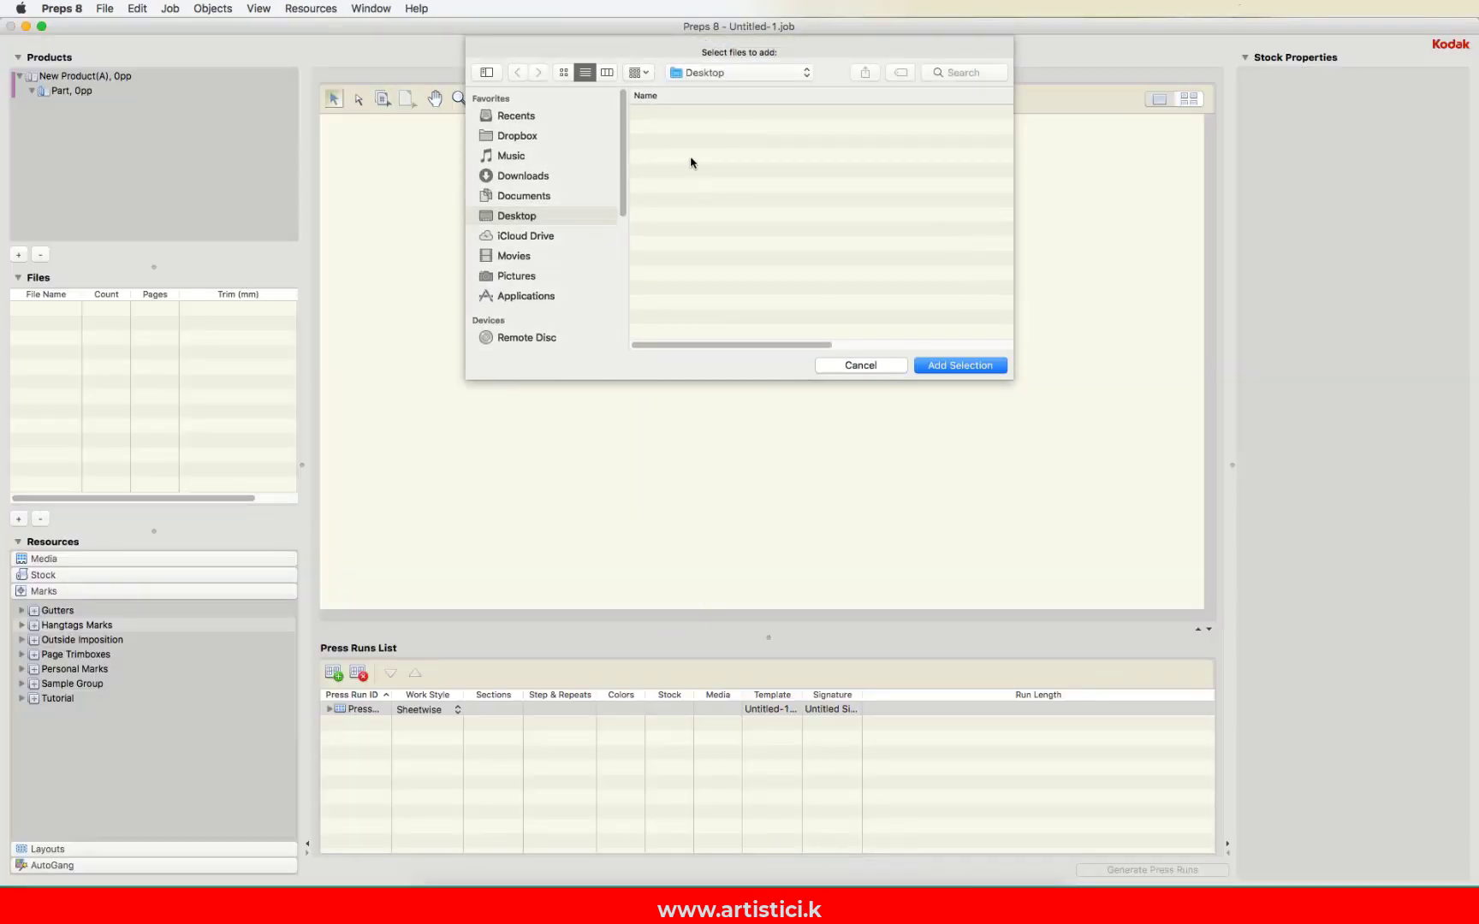
{"action": "left_click", "coordinate": [681, 113]}
{"action": "left_click", "coordinate": [943, 367]}
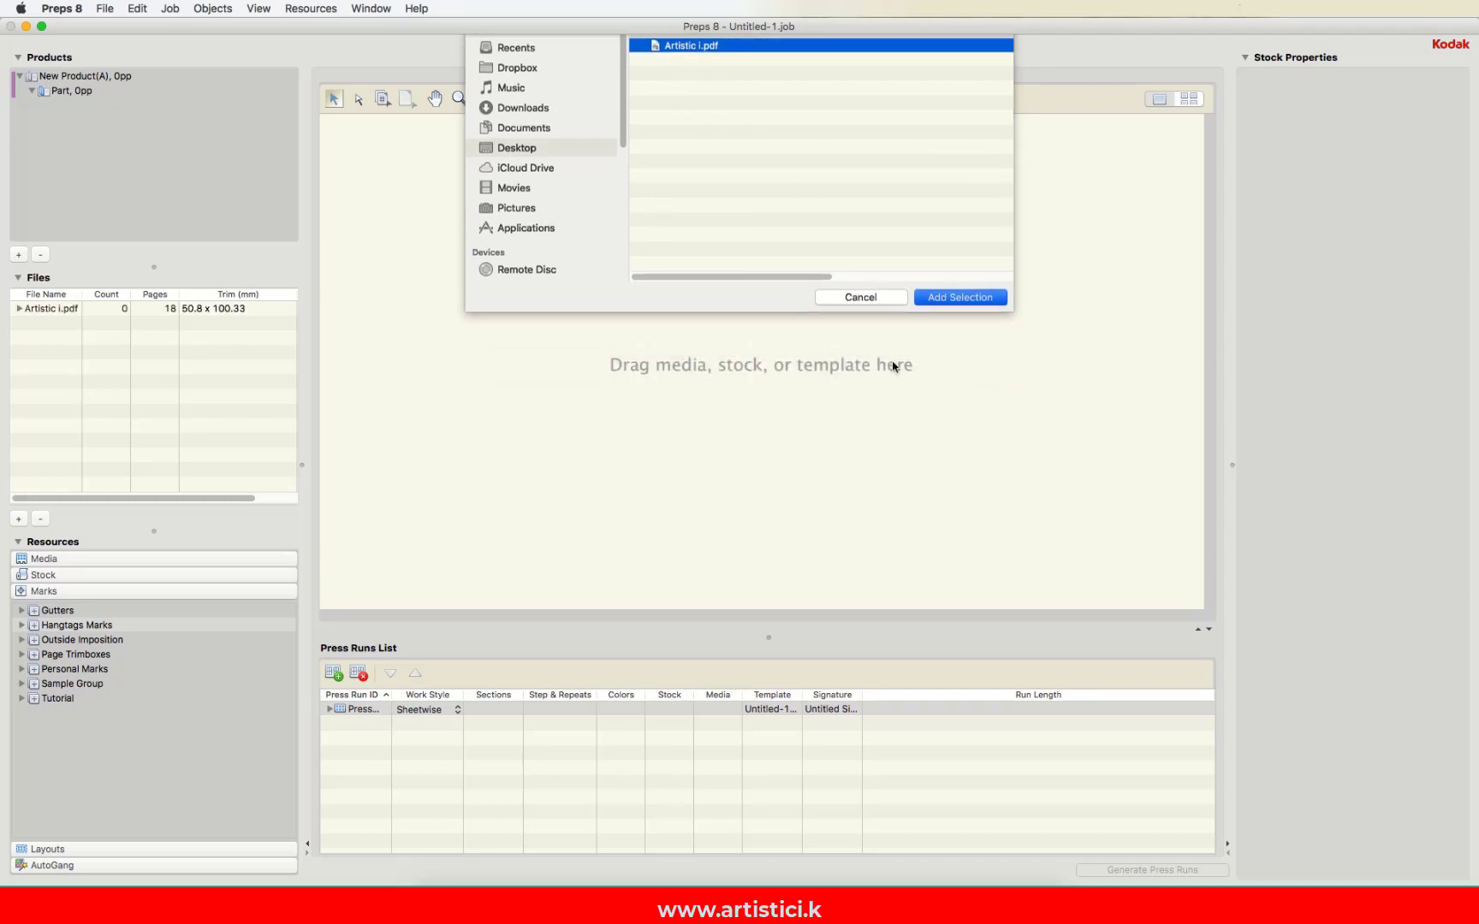
{"action": "left_click", "coordinate": [702, 68]}
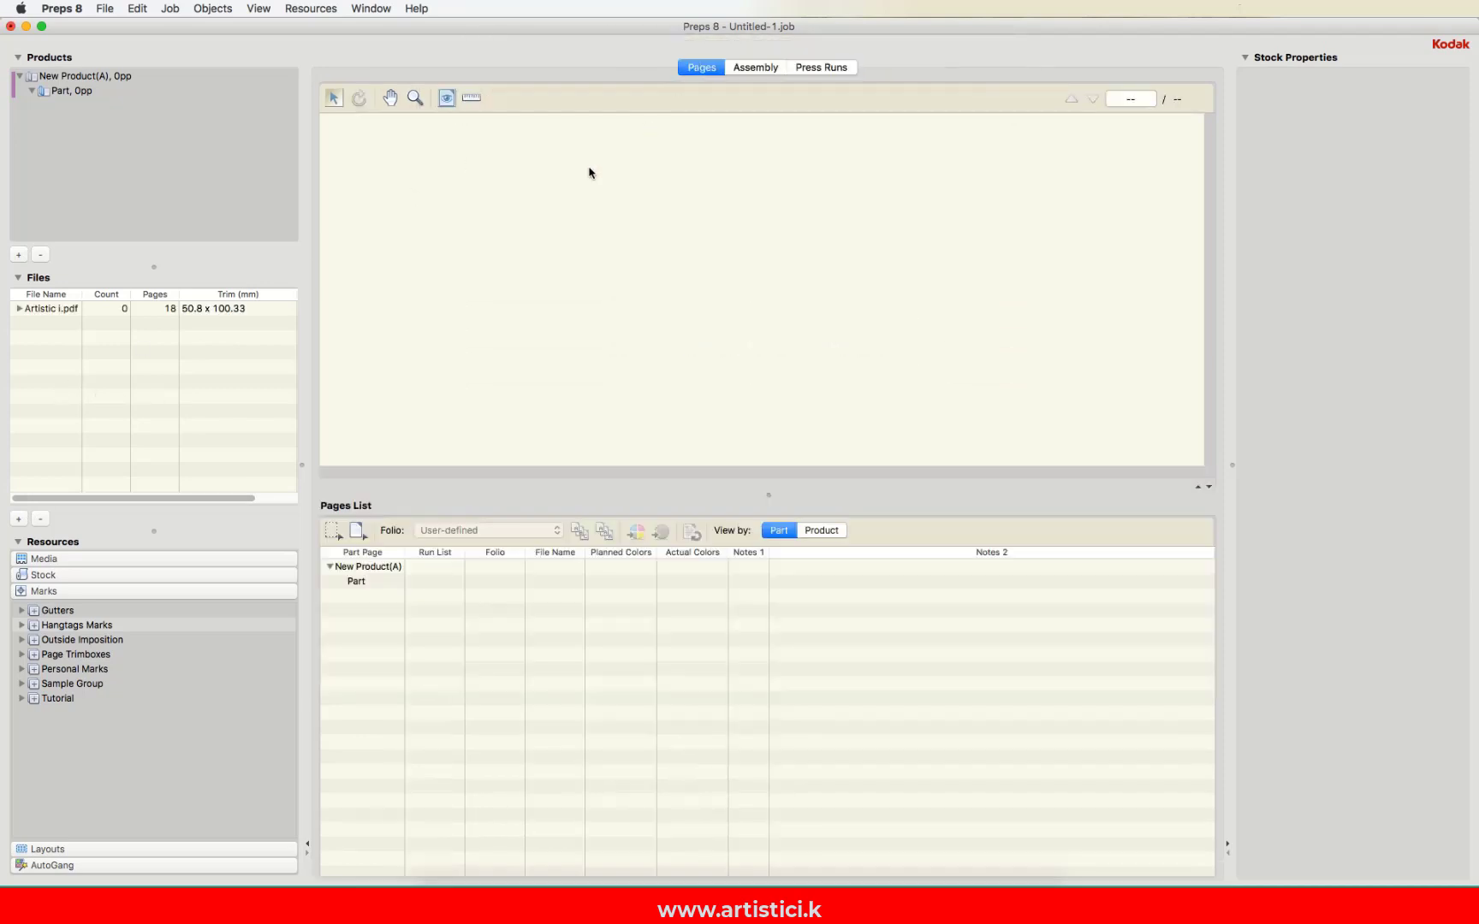
{"action": "left_click_drag", "start_coordinate": [51, 312], "coordinate": [369, 566]}
Step: Assign the 9x11.5 stock to Press Run 1 and select the press sheet
{"action": "left_click", "coordinate": [824, 71]}
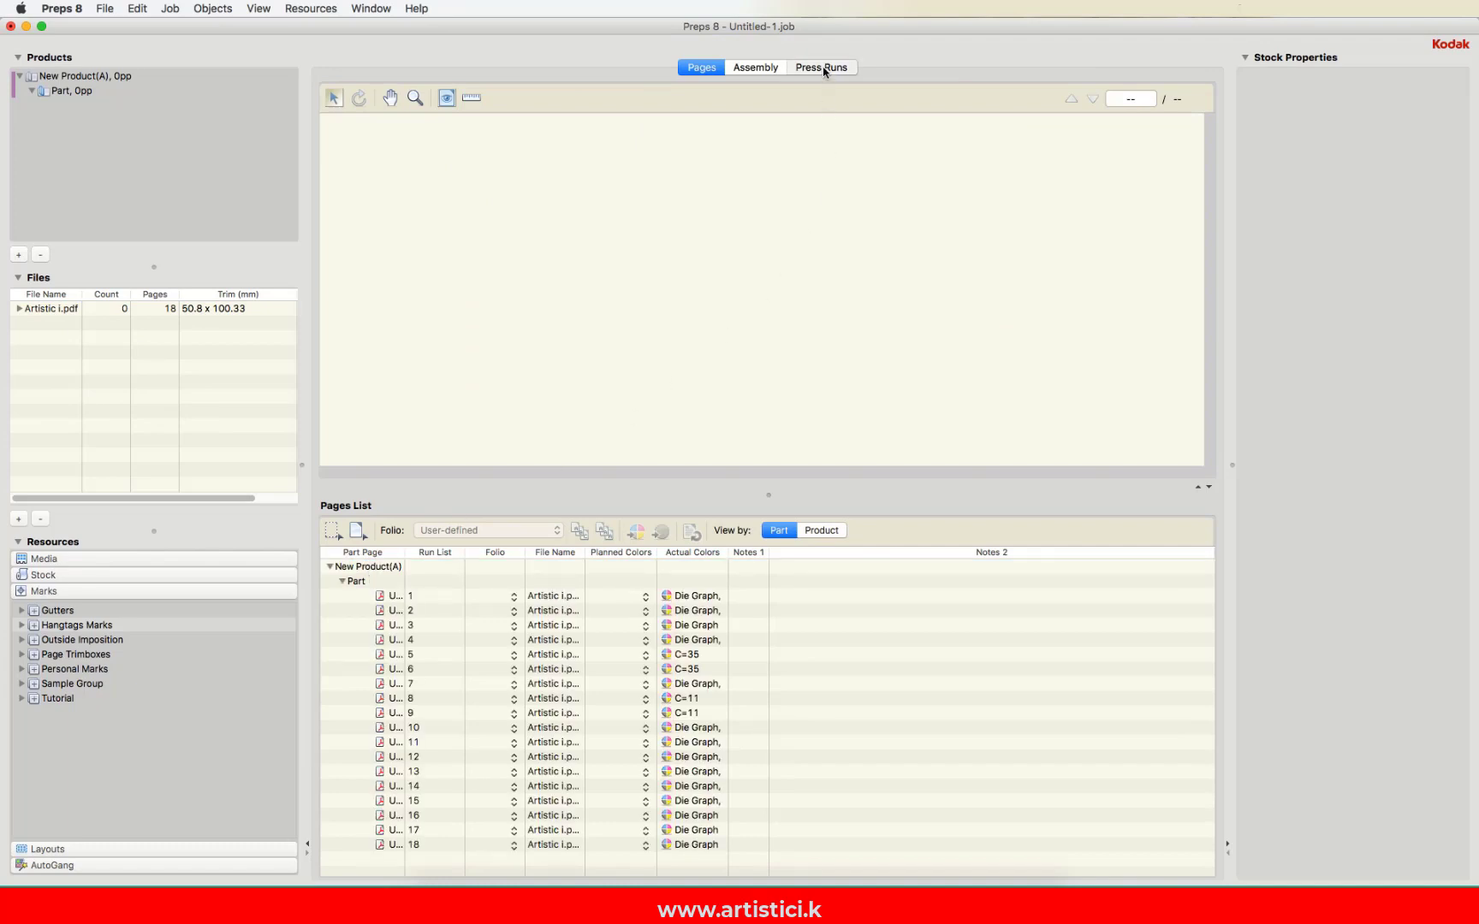
{"action": "left_click", "coordinate": [91, 577]}
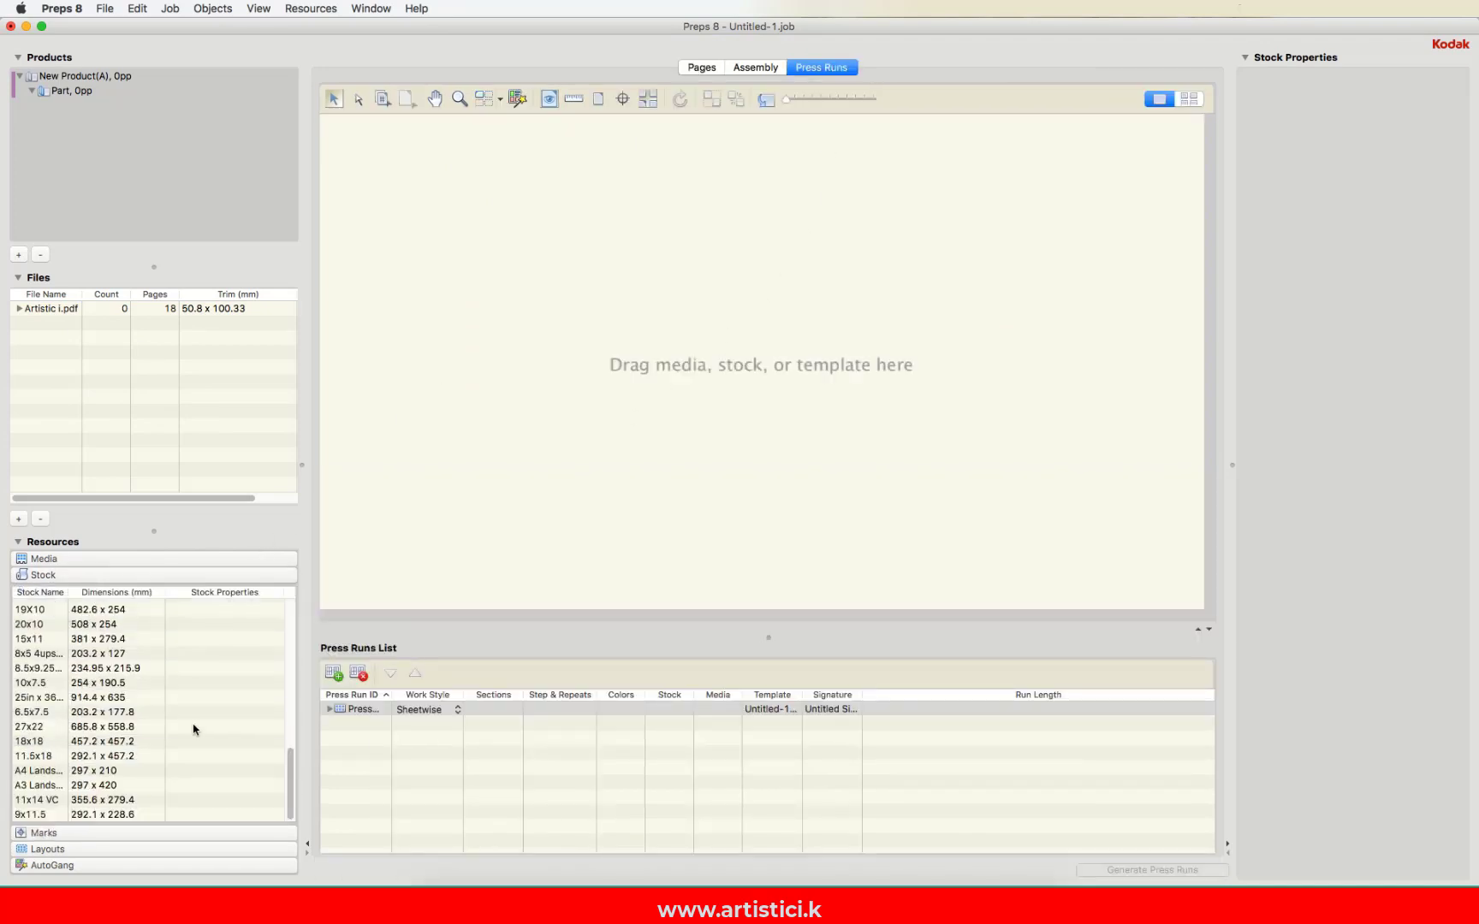
{"action": "double_click", "coordinate": [45, 819]}
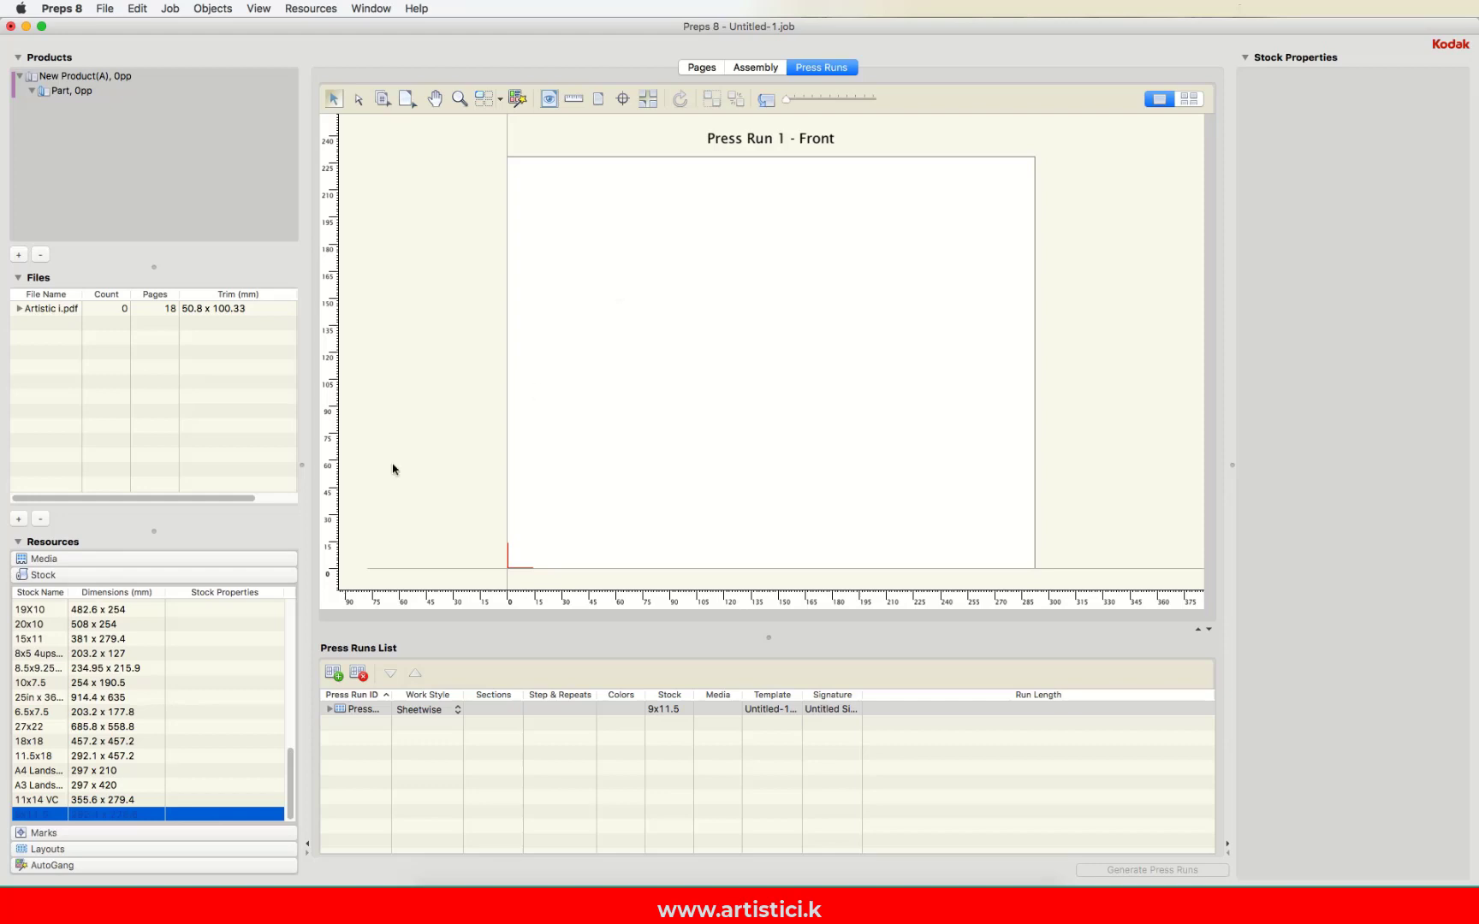
{"action": "left_click", "coordinate": [91, 831]}
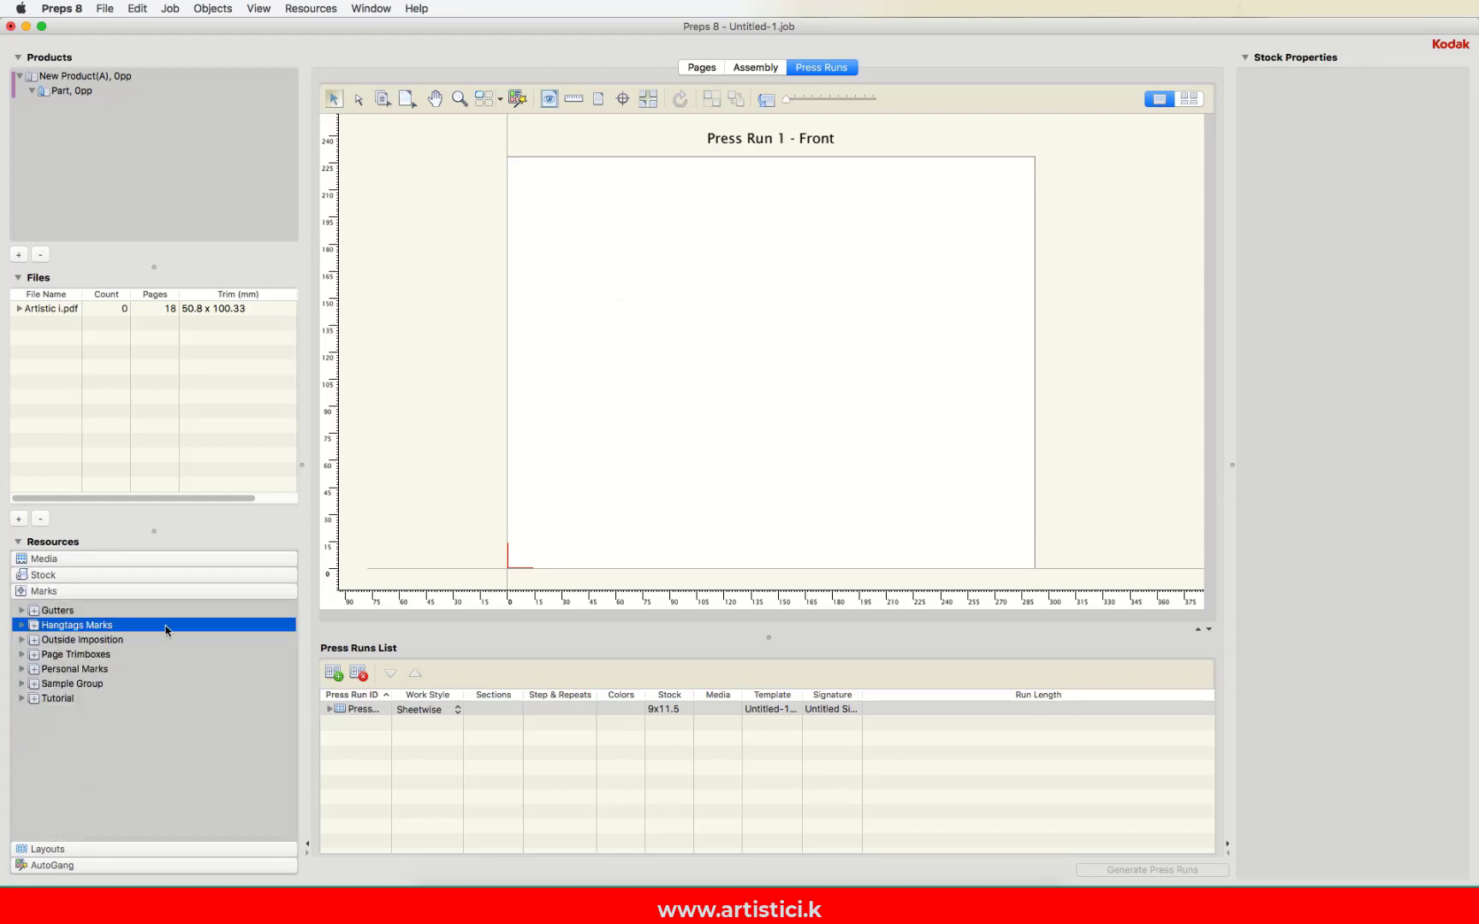
{"action": "left_click", "coordinate": [656, 340]}
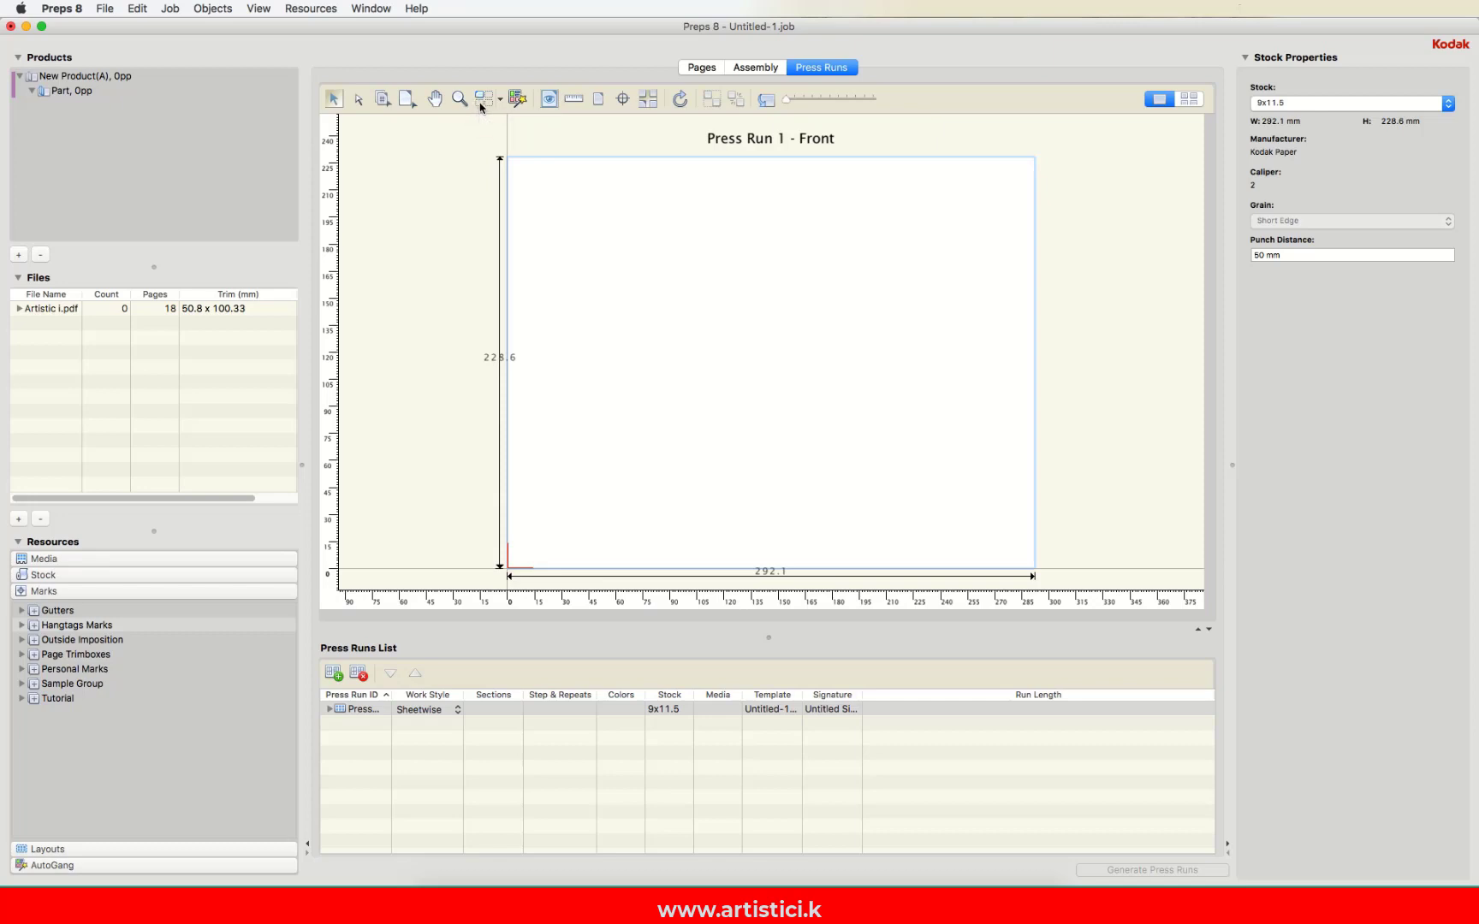
Step: Place page 1 of Artistic i.pdf on the sheet and step and repeat it 4 across and 2 down
{"action": "left_click", "coordinate": [19, 309]}
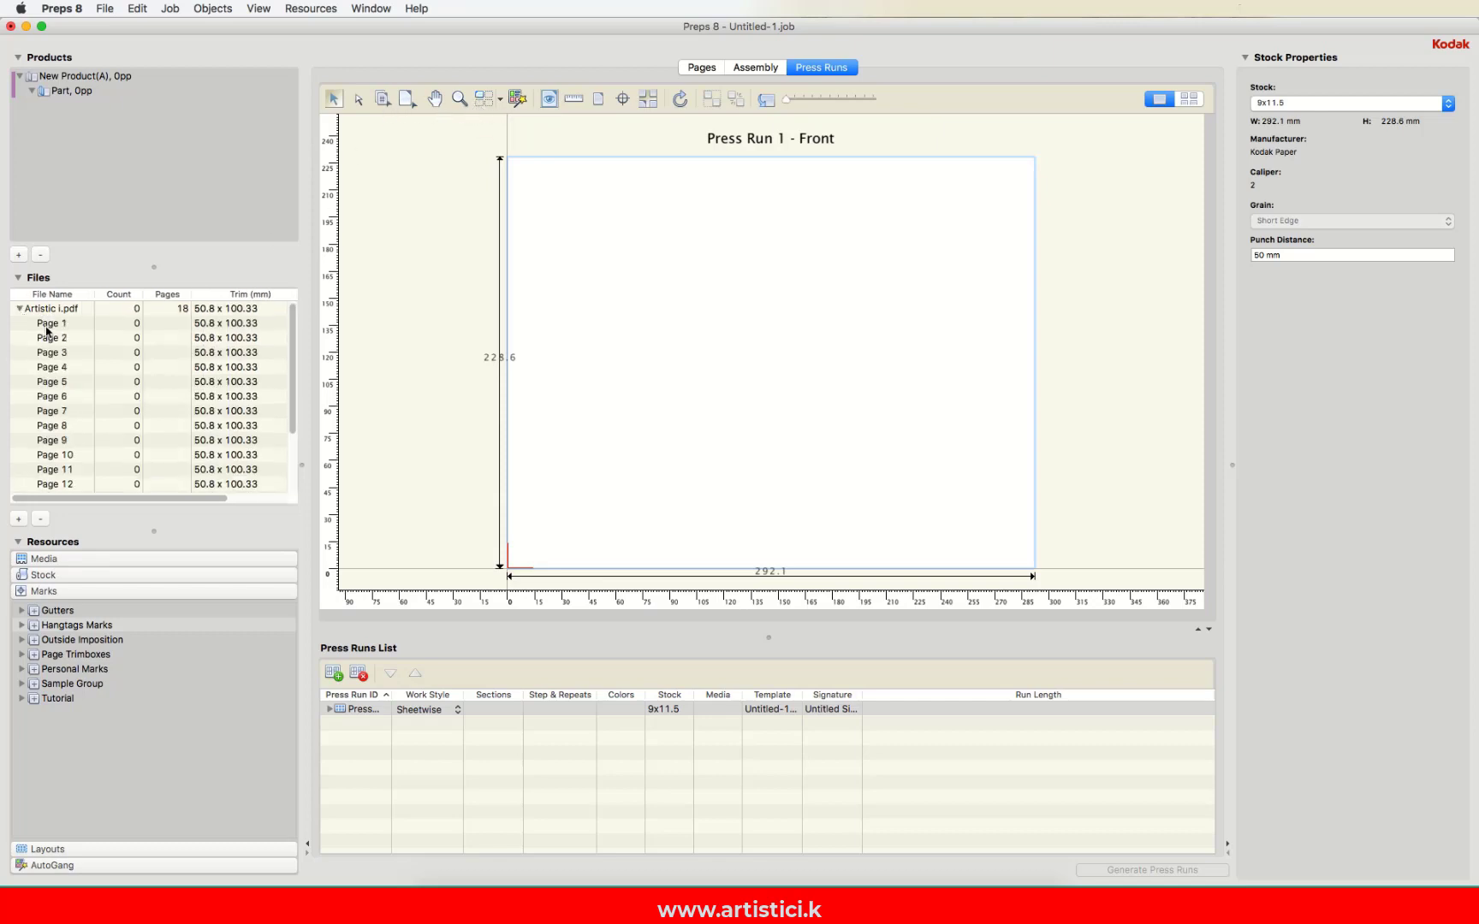
{"action": "left_click_drag", "start_coordinate": [46, 329], "coordinate": [574, 306]}
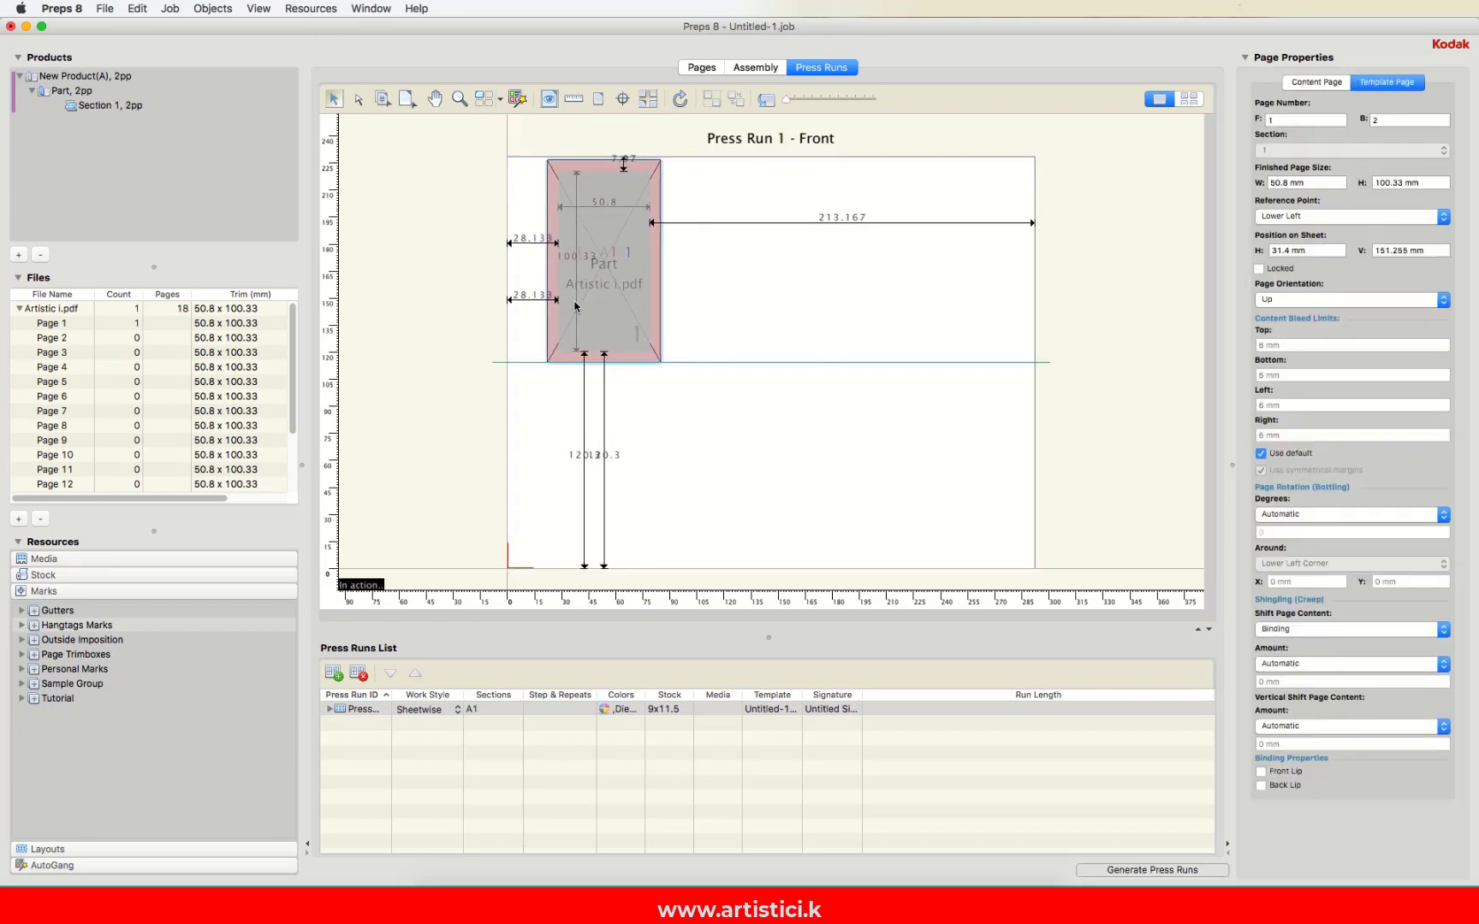
{"action": "left_click", "coordinate": [484, 99]}
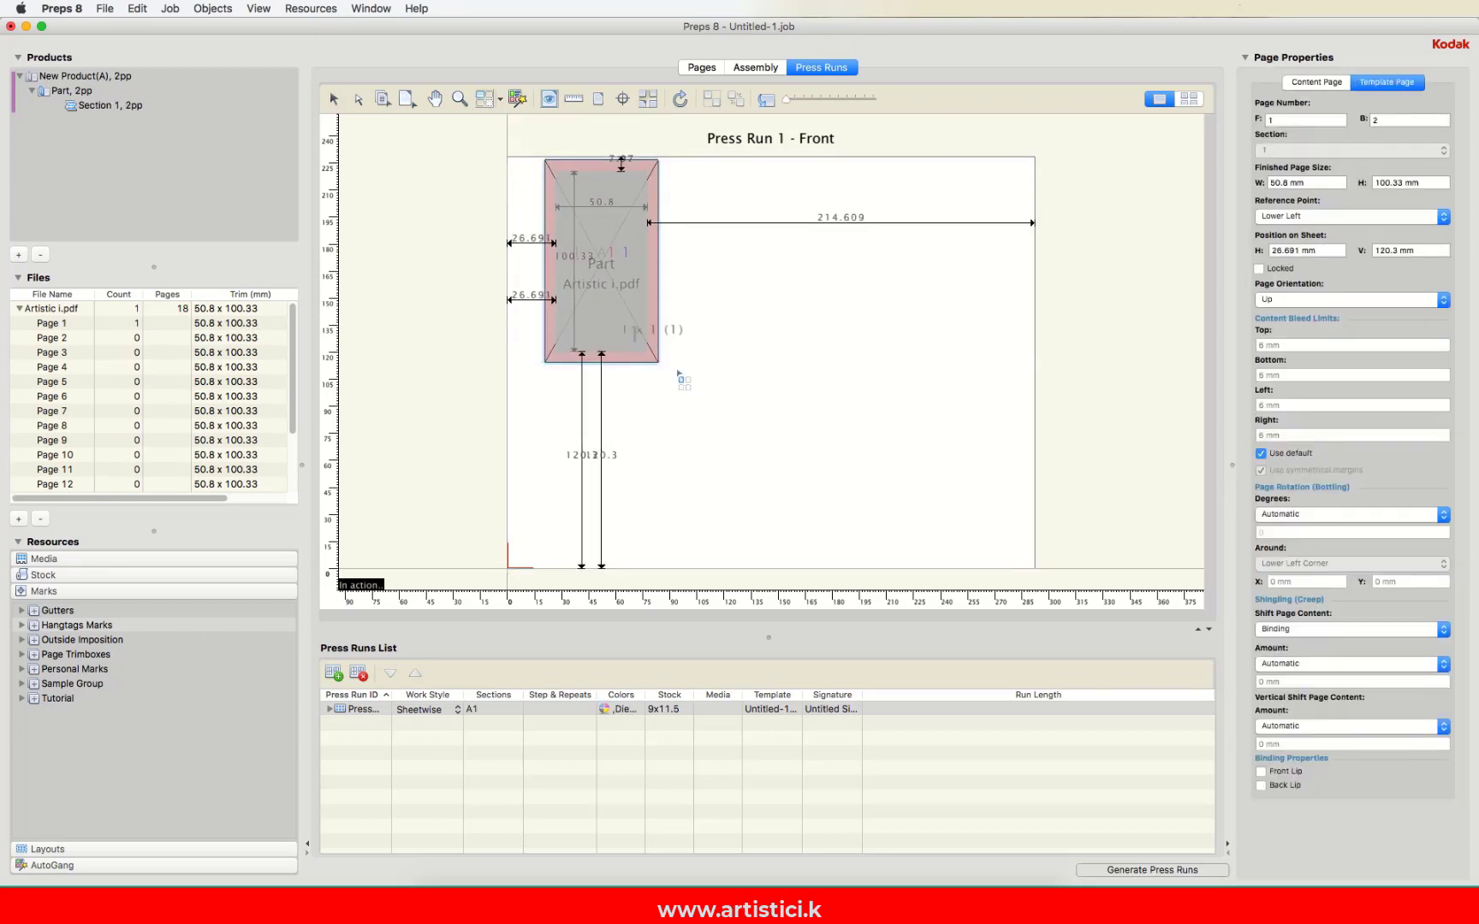
{"action": "left_click_drag", "start_coordinate": [680, 376], "coordinate": [913, 486]}
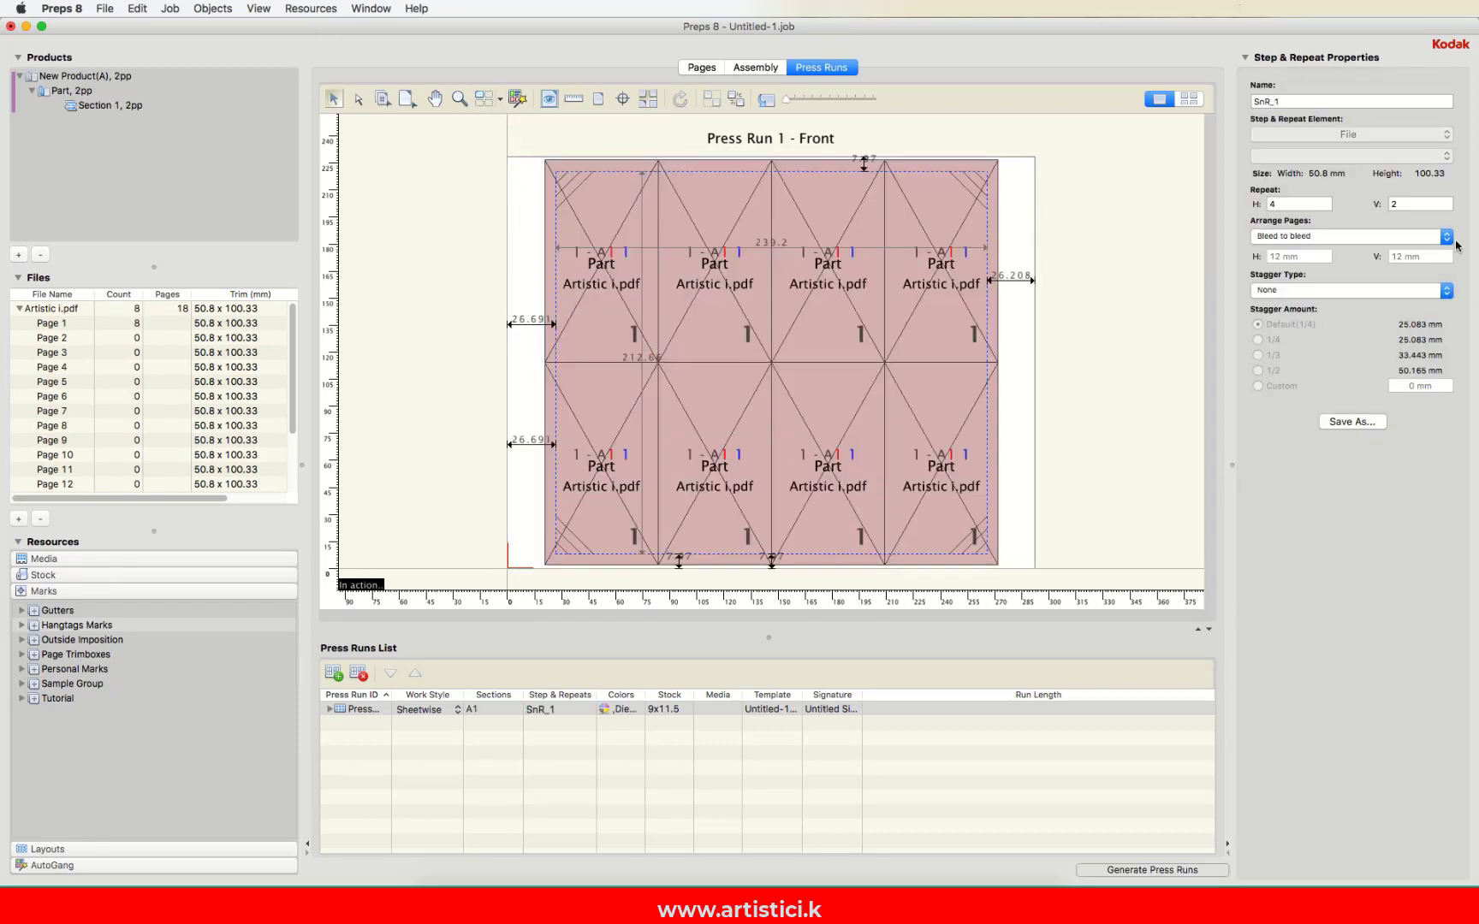
Step: Arrange the repeated pages trim to trim and center the block on the press sheet
{"action": "left_click", "coordinate": [1446, 237]}
{"action": "left_click", "coordinate": [1335, 222]}
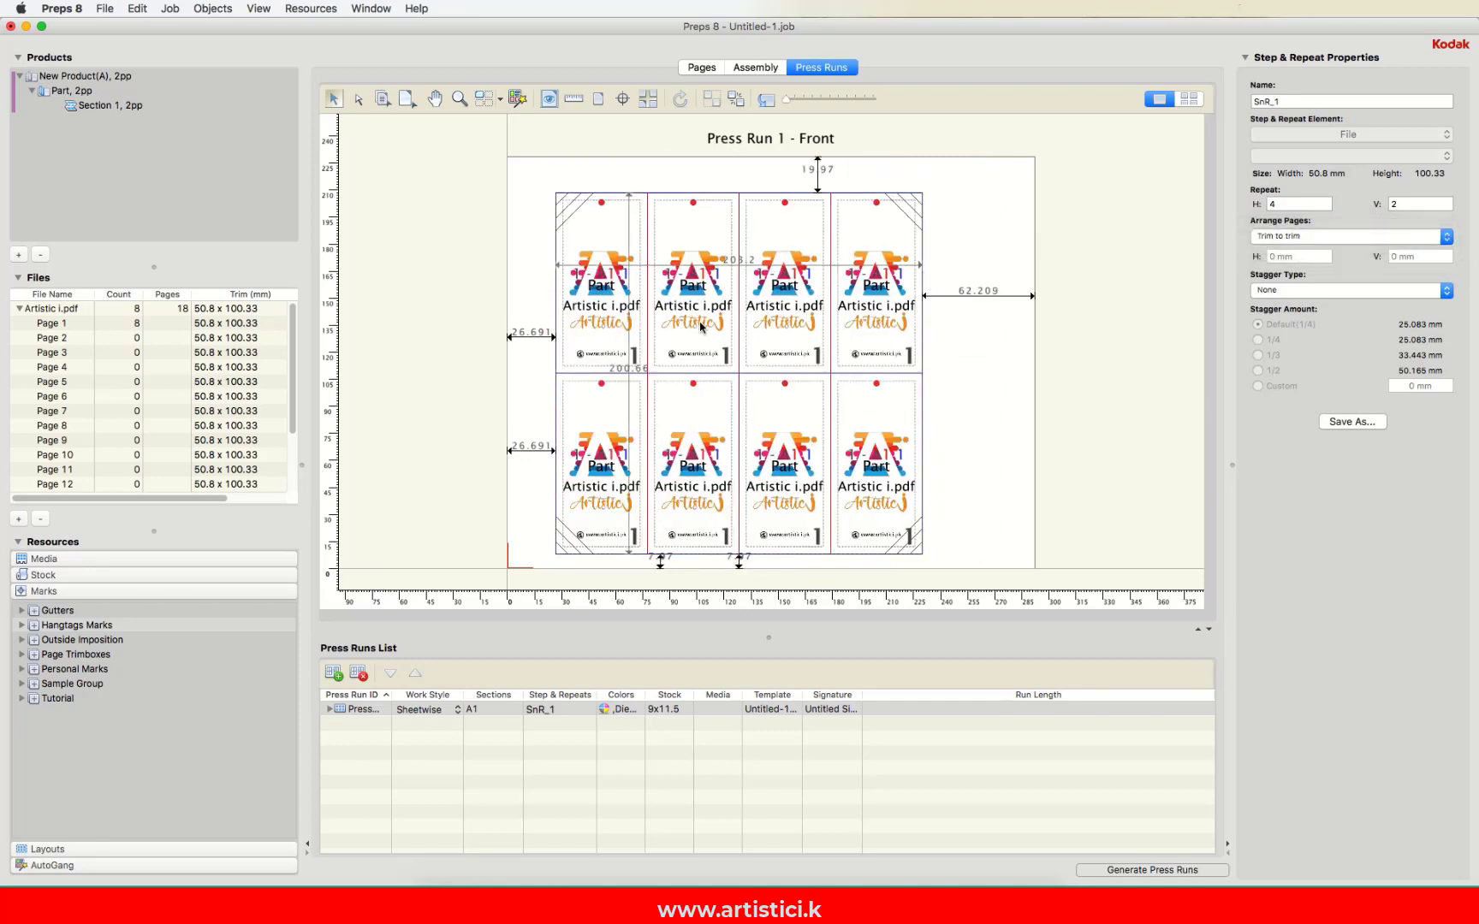
{"action": "left_click_drag", "start_coordinate": [700, 326], "coordinate": [730, 307]}
{"action": "left_click", "coordinate": [587, 388]}
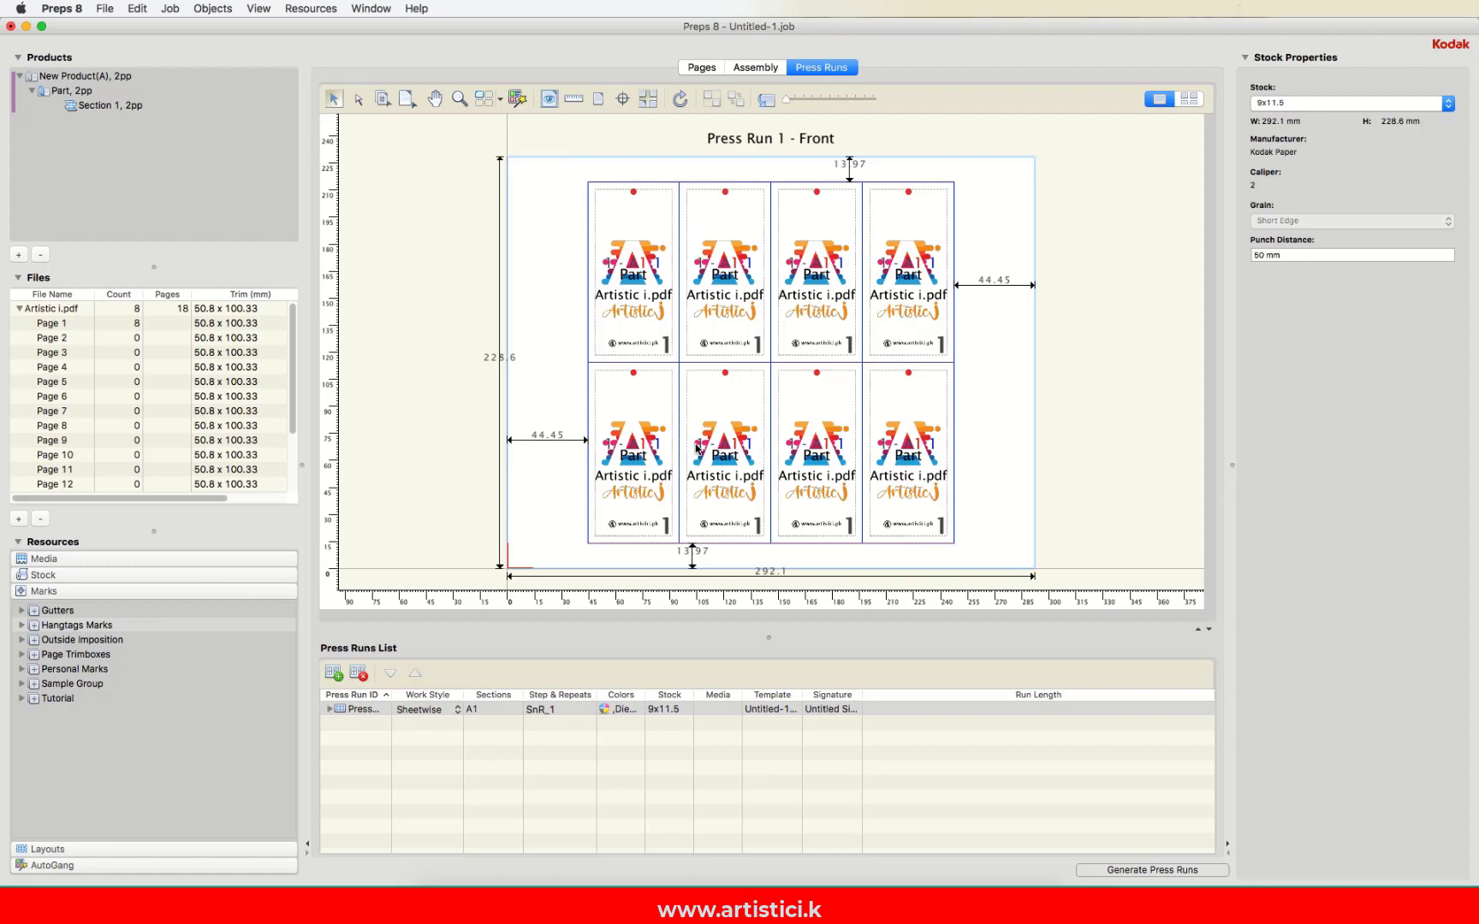
Step: Delete the whole step-and-repeat block from the press sheet
{"action": "left_click", "coordinate": [558, 403]}
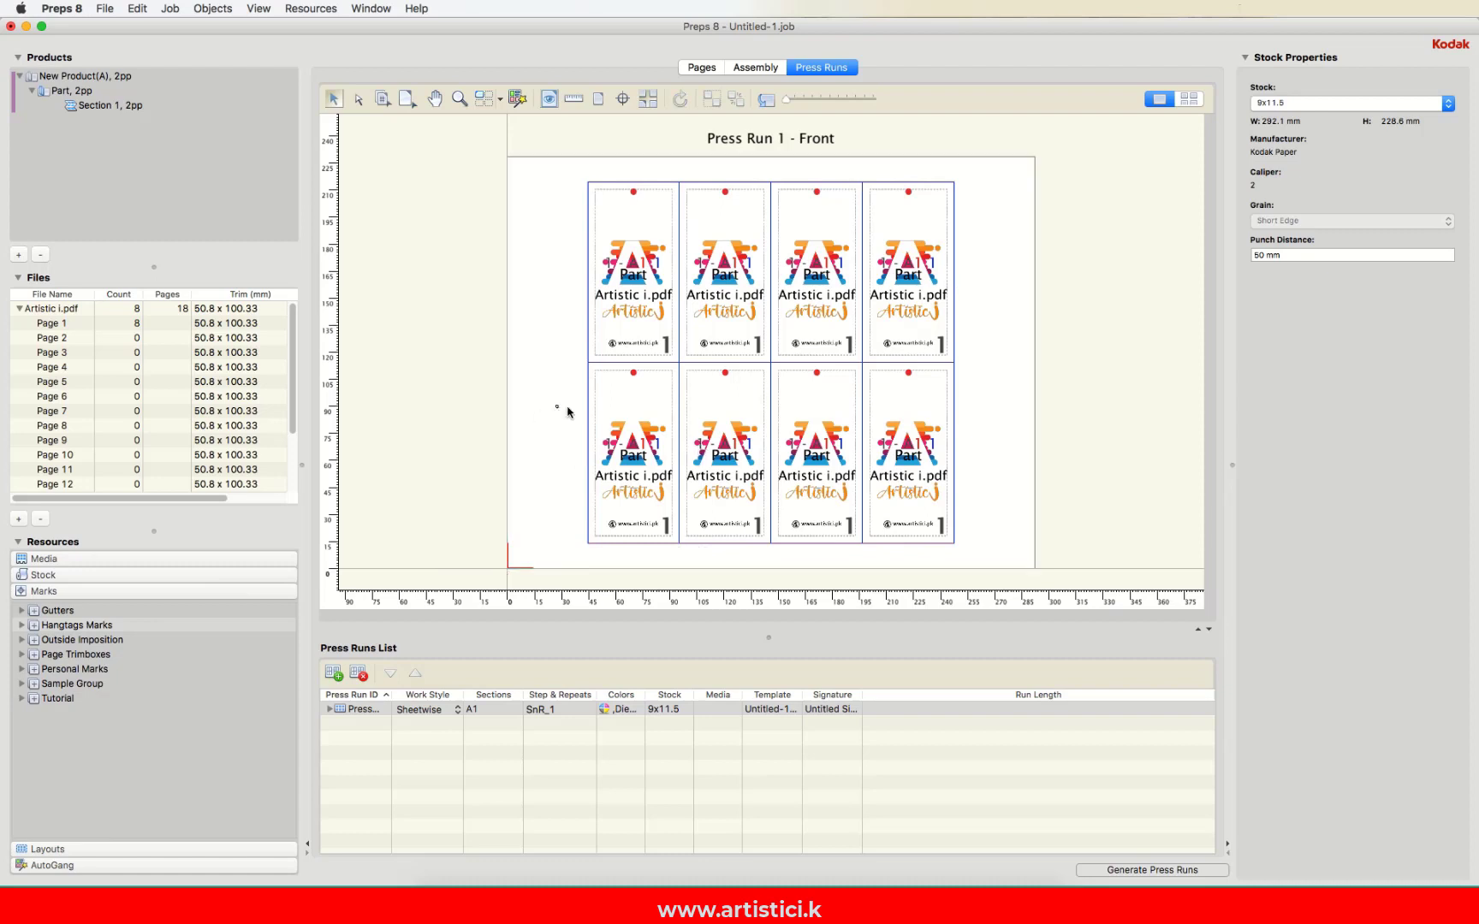
{"action": "key", "text": "super+a"}
{"action": "key", "text": "Delete"}
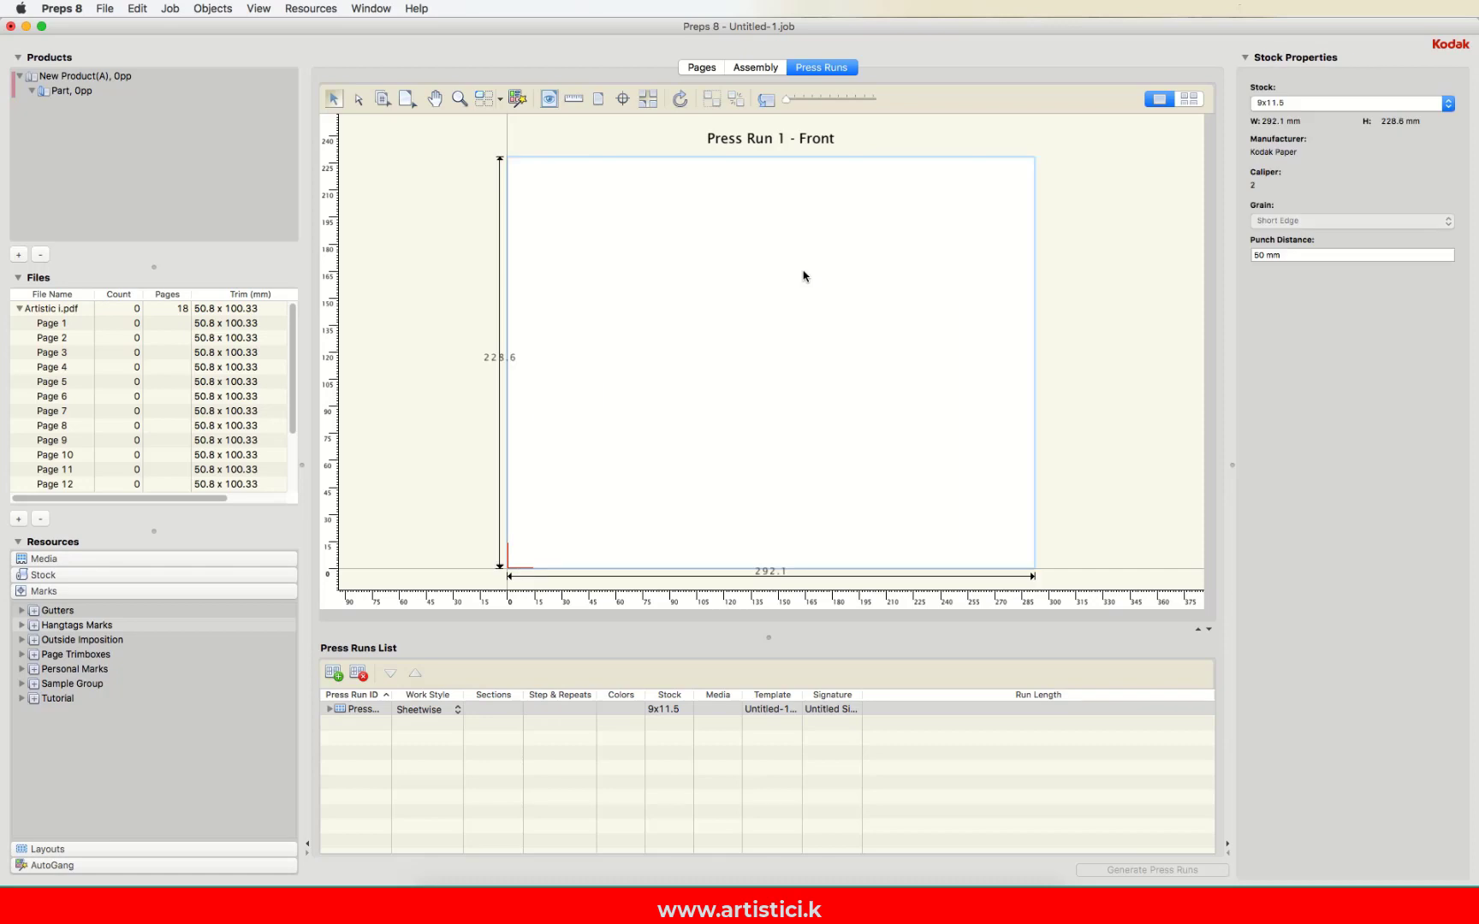
Step: Create an imposition on the sheet using fold pattern JDF-F16-6 with a face trim of 6 mm
{"action": "left_click", "coordinate": [139, 7]}
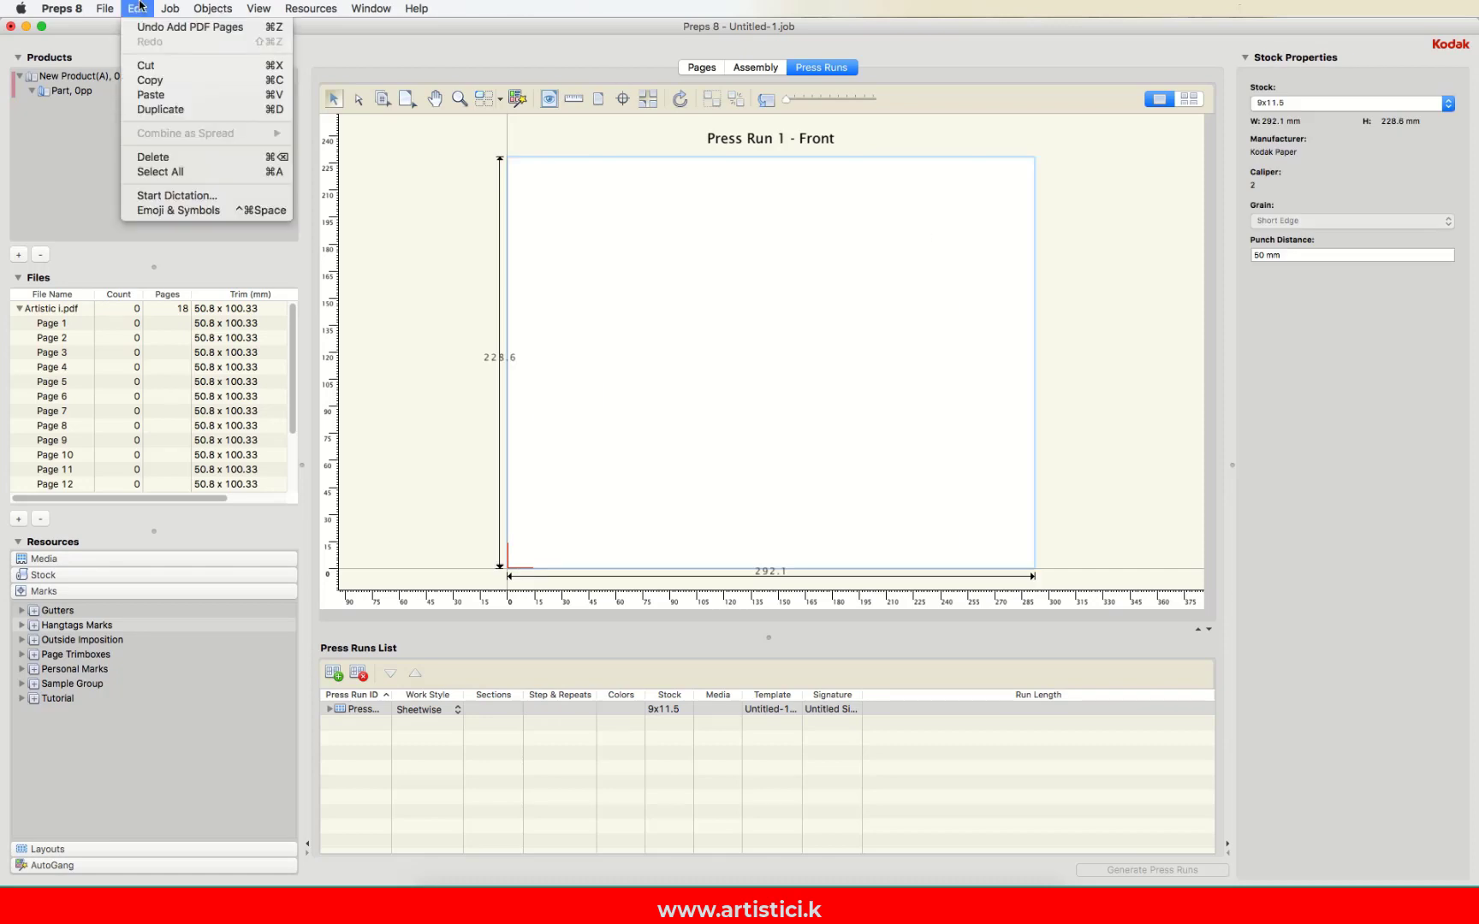
{"action": "mouse_move", "coordinate": [172, 6]}
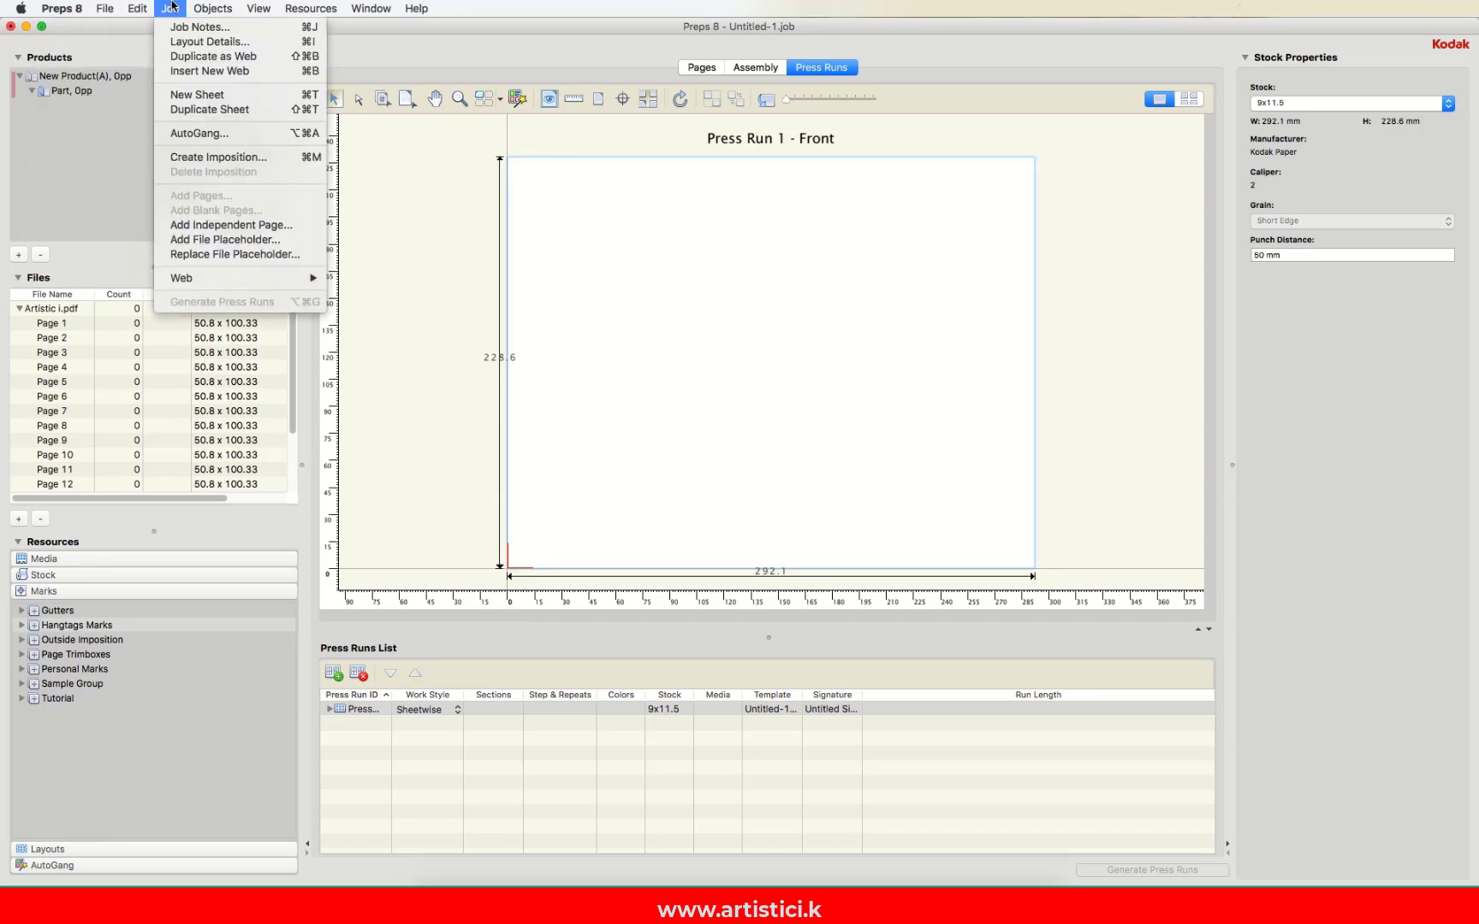
{"action": "left_click", "coordinate": [224, 159]}
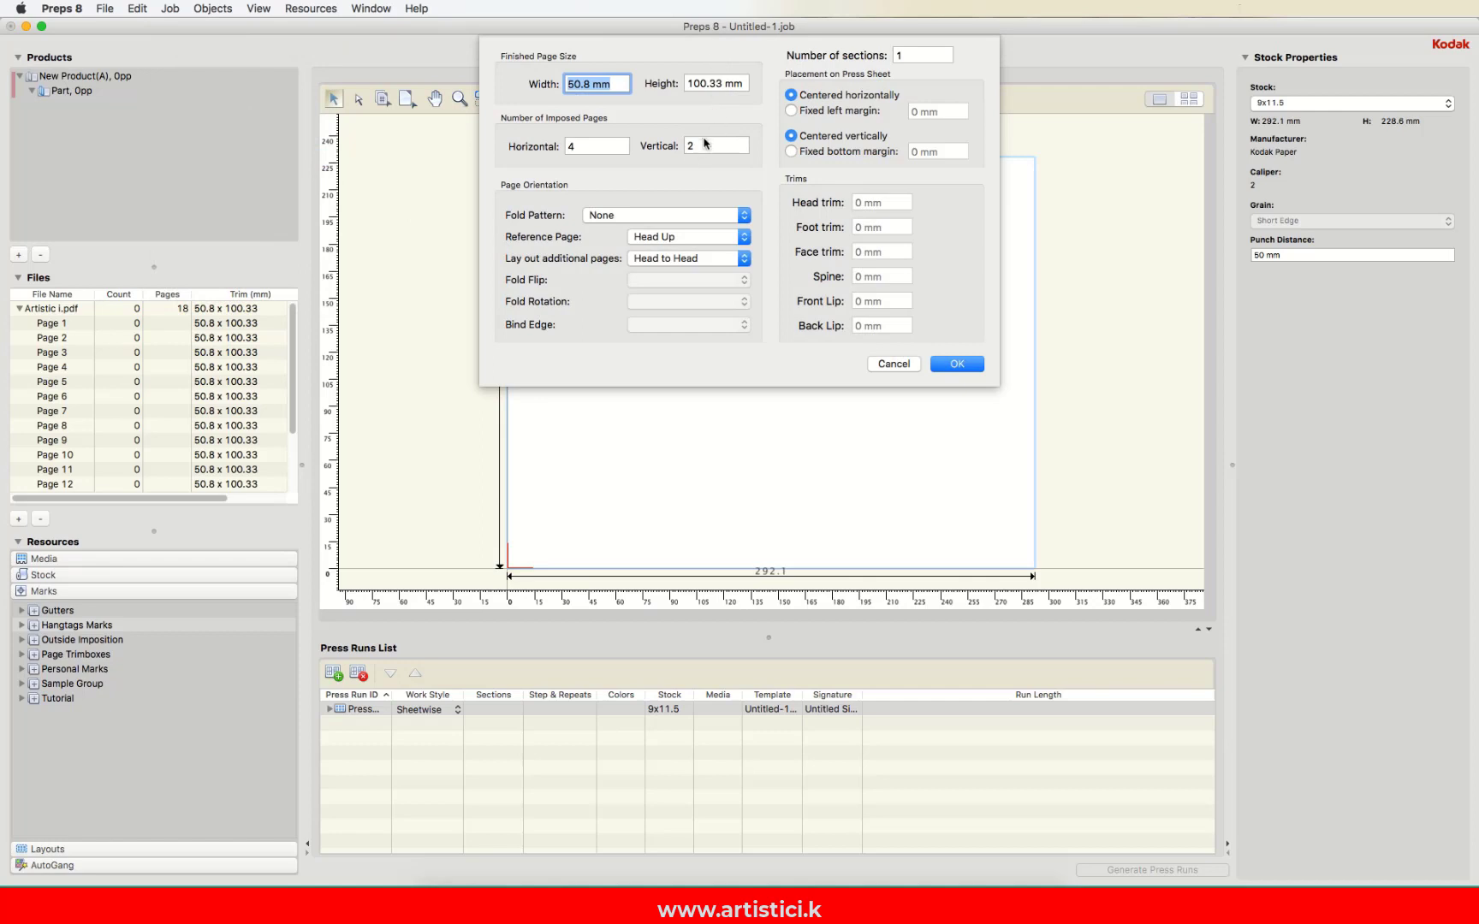
{"action": "left_click", "coordinate": [744, 216]}
{"action": "left_click", "coordinate": [704, 240]}
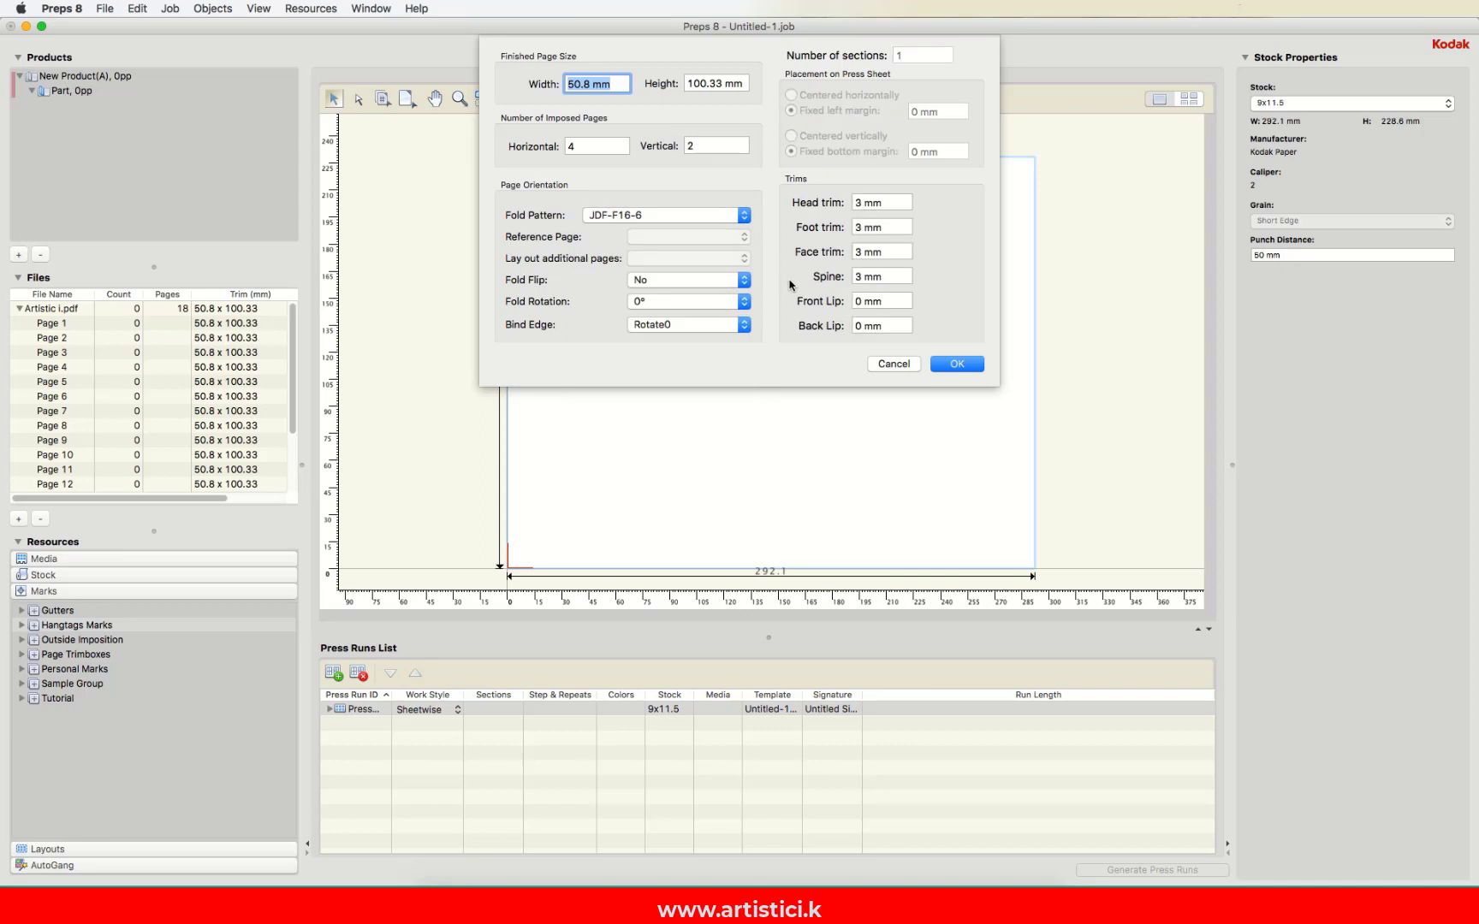
{"action": "triple_click", "coordinate": [894, 254]}
{"action": "type", "text": "6"}
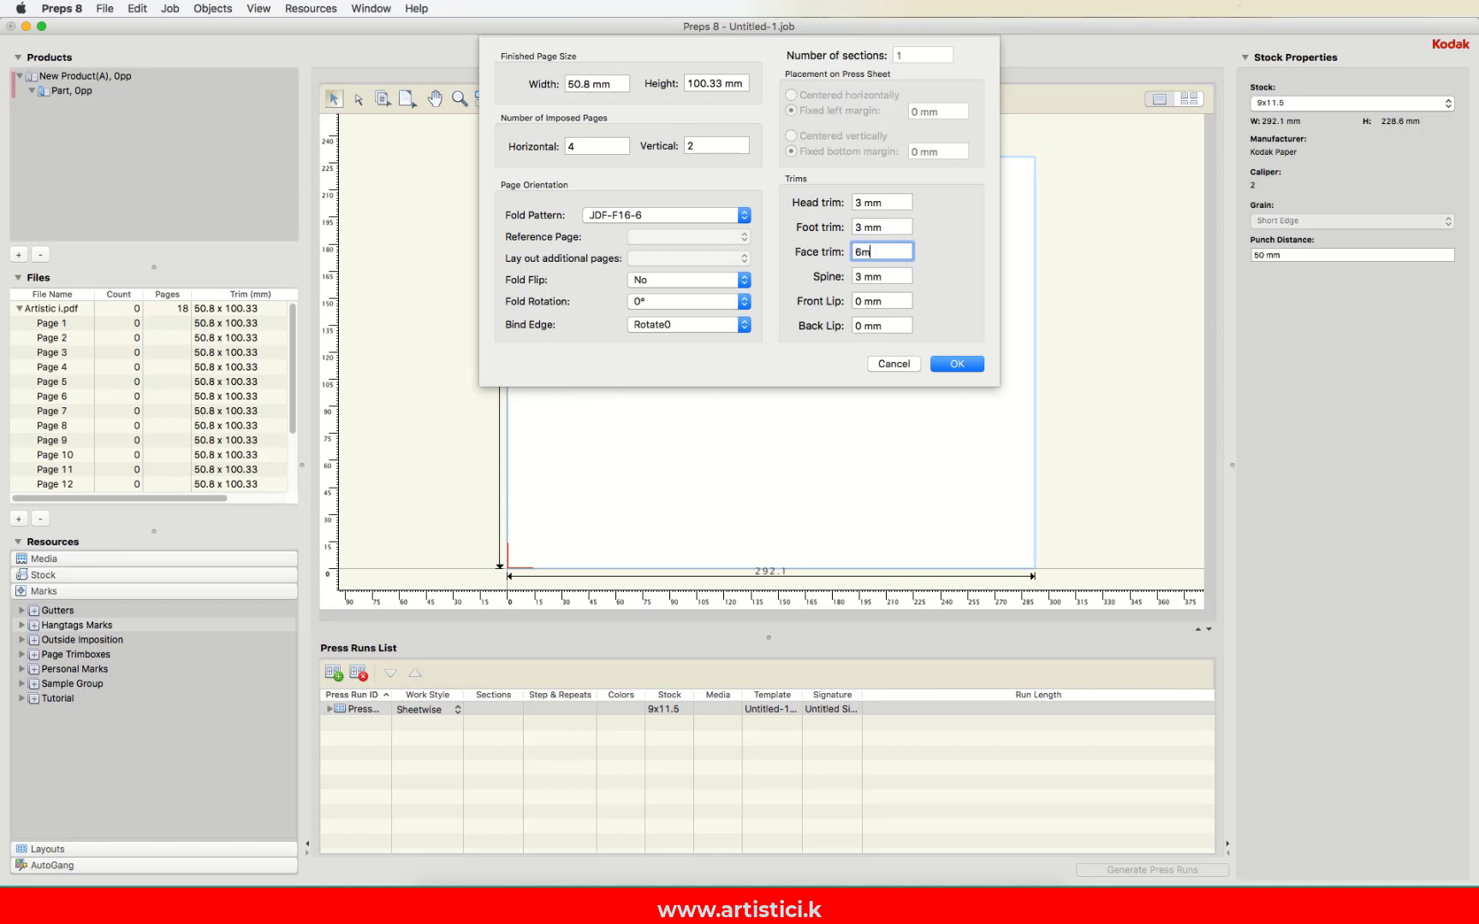
{"action": "left_click", "coordinate": [959, 365]}
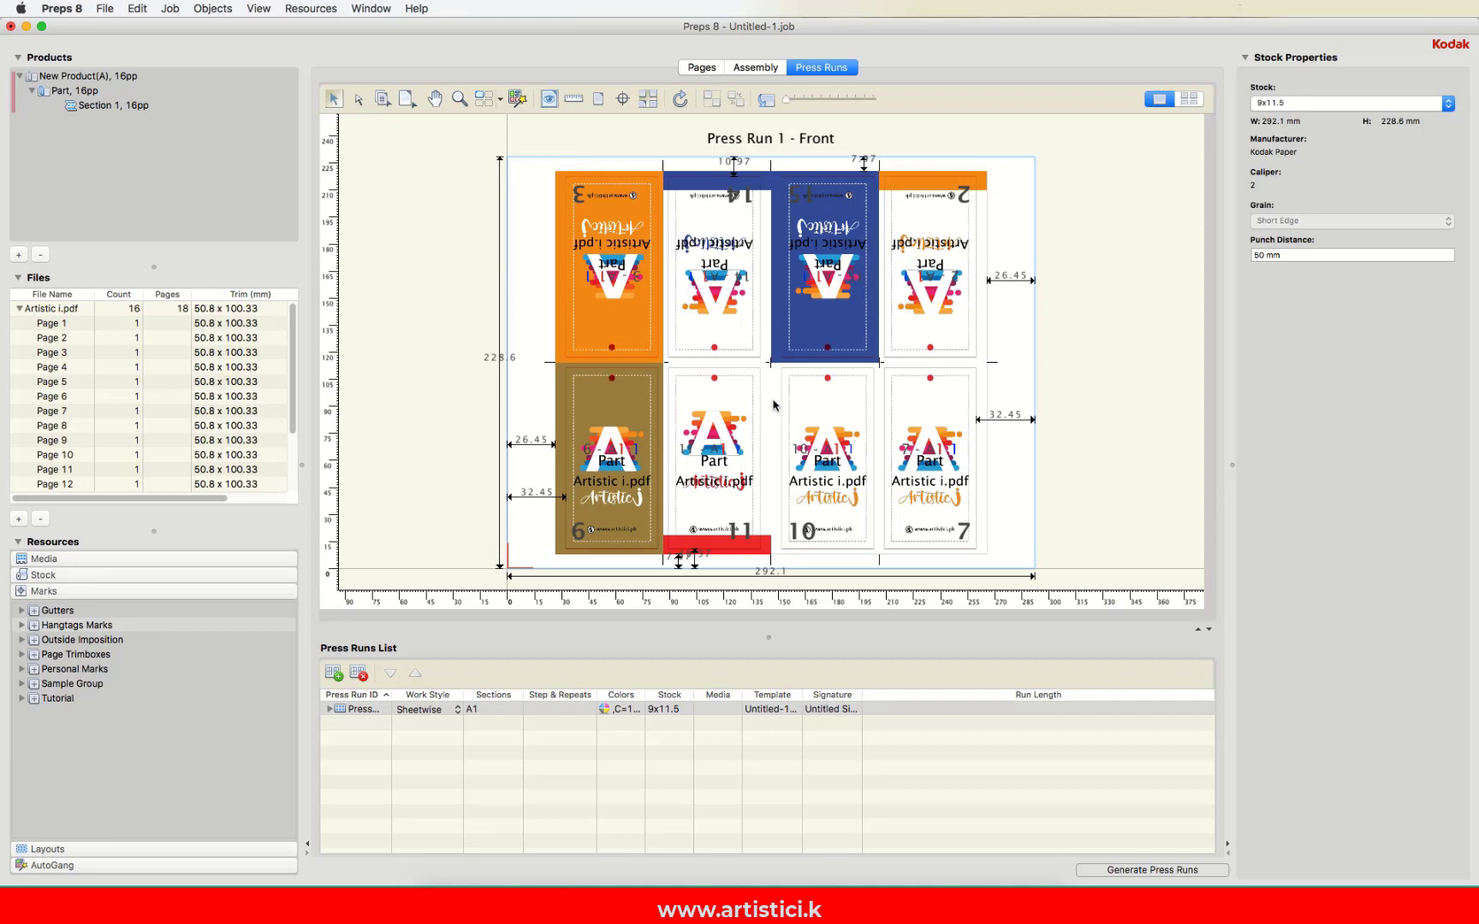
Step: Remove the marks placed around and between the imposed pages on the press sheet
{"action": "left_click", "coordinate": [1050, 351]}
{"action": "left_click", "coordinate": [832, 350]}
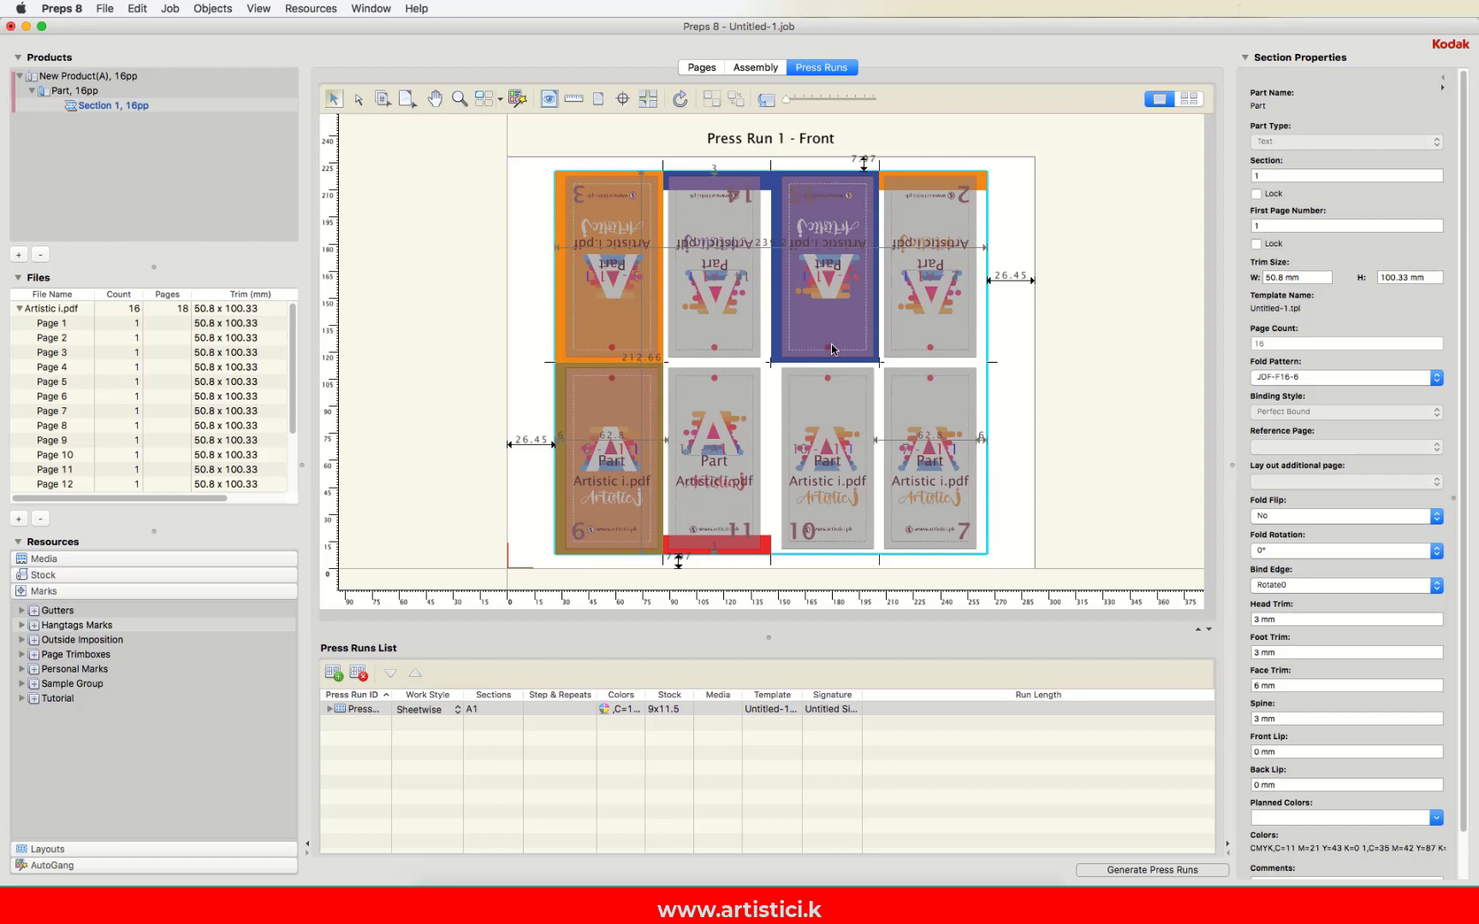
{"action": "left_click", "coordinate": [438, 227]}
{"action": "left_click", "coordinate": [675, 229]}
{"action": "left_click", "coordinate": [770, 167]}
{"action": "left_click", "coordinate": [422, 259]}
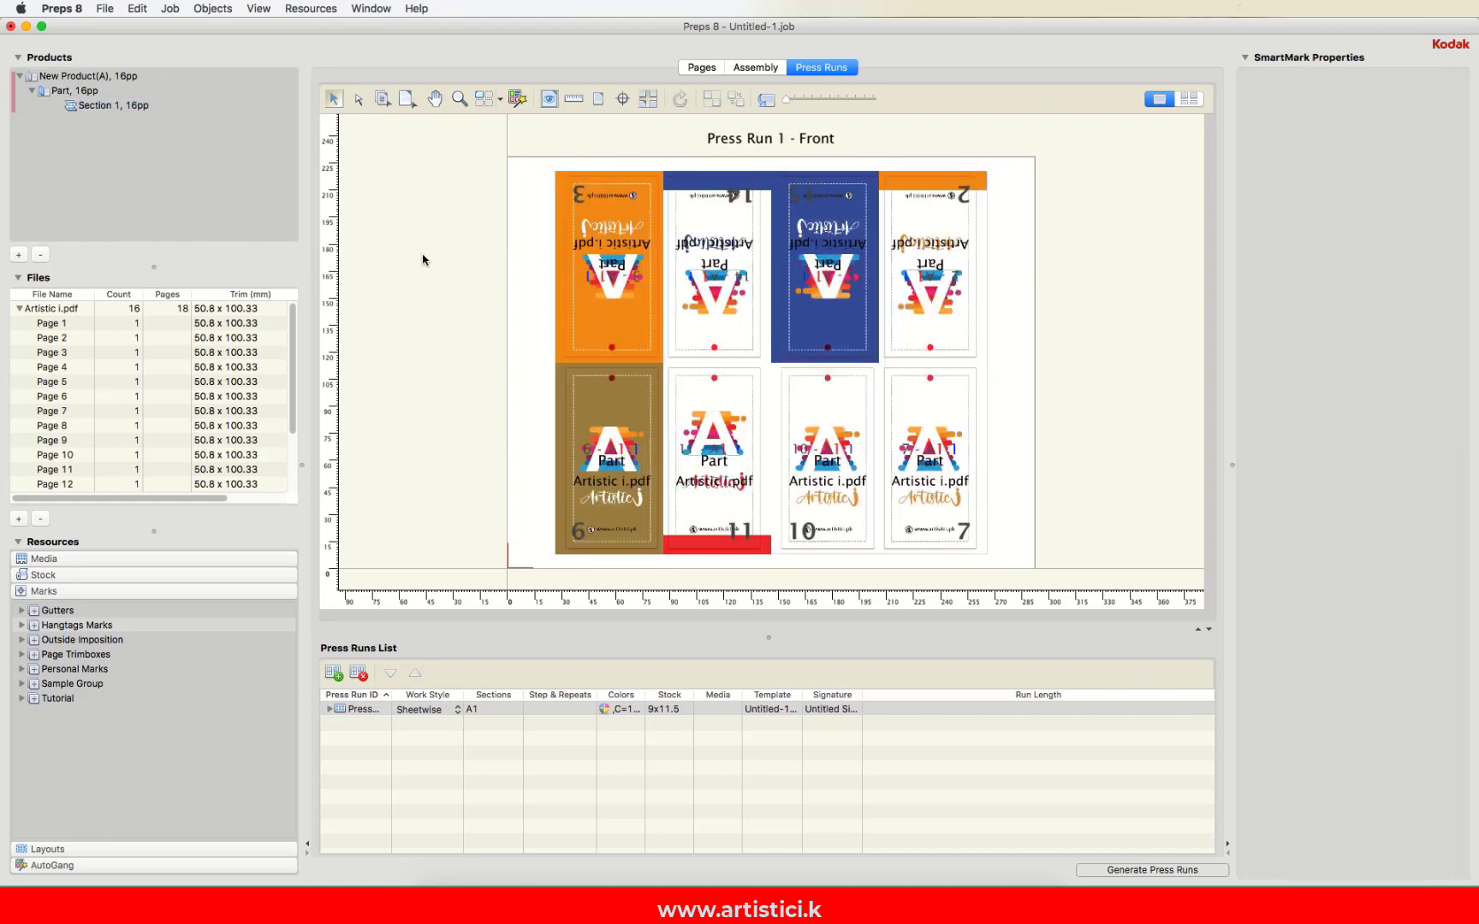
Step: Renumber the first page in the upper row of the imposition as page 1
{"action": "left_click", "coordinate": [586, 264]}
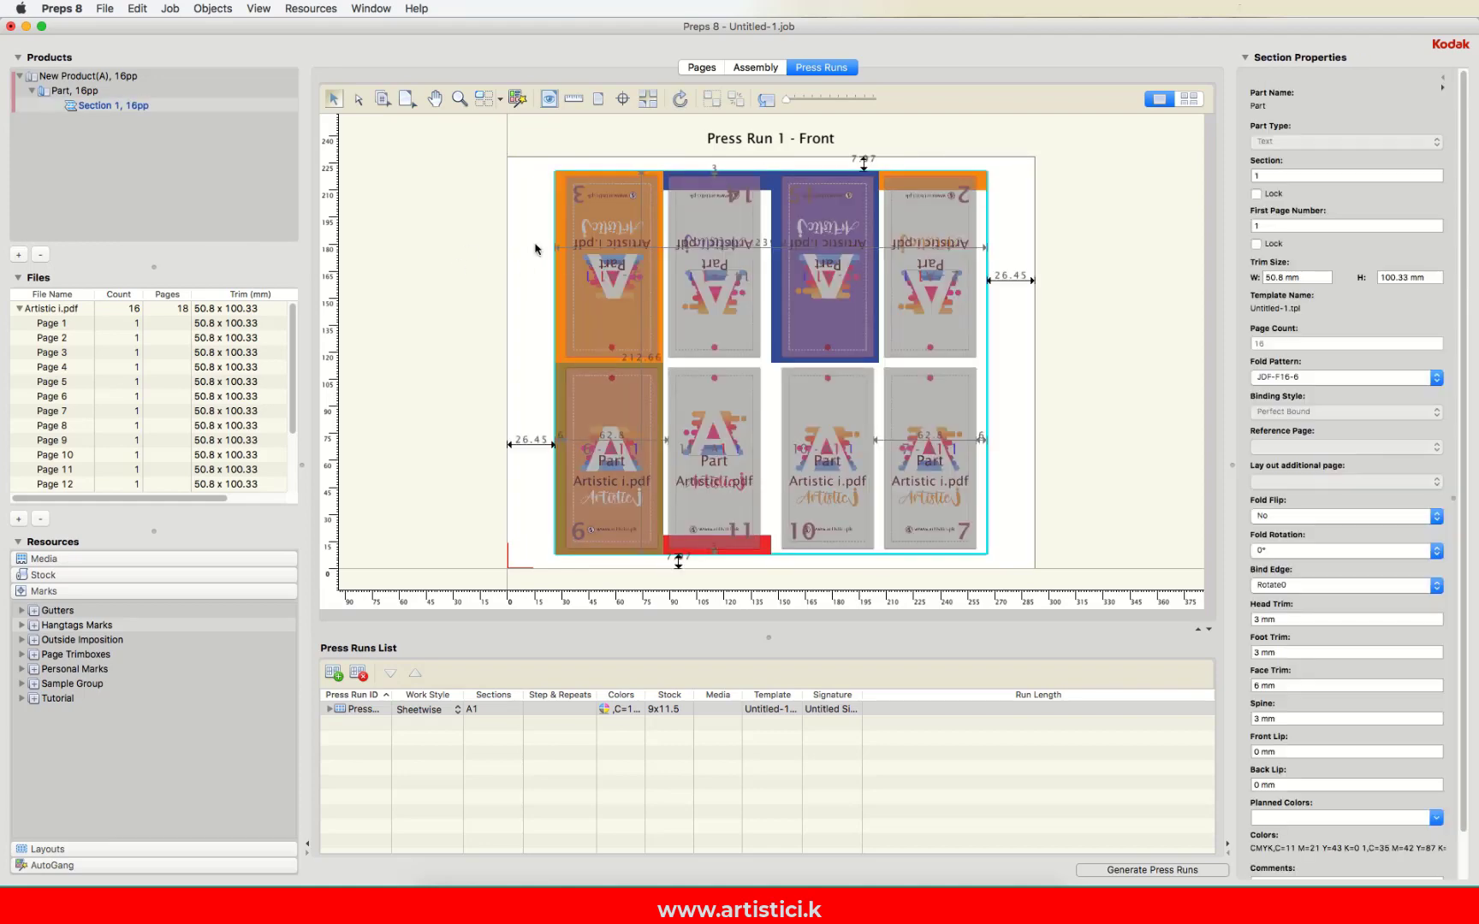
{"action": "left_click", "coordinate": [384, 102]}
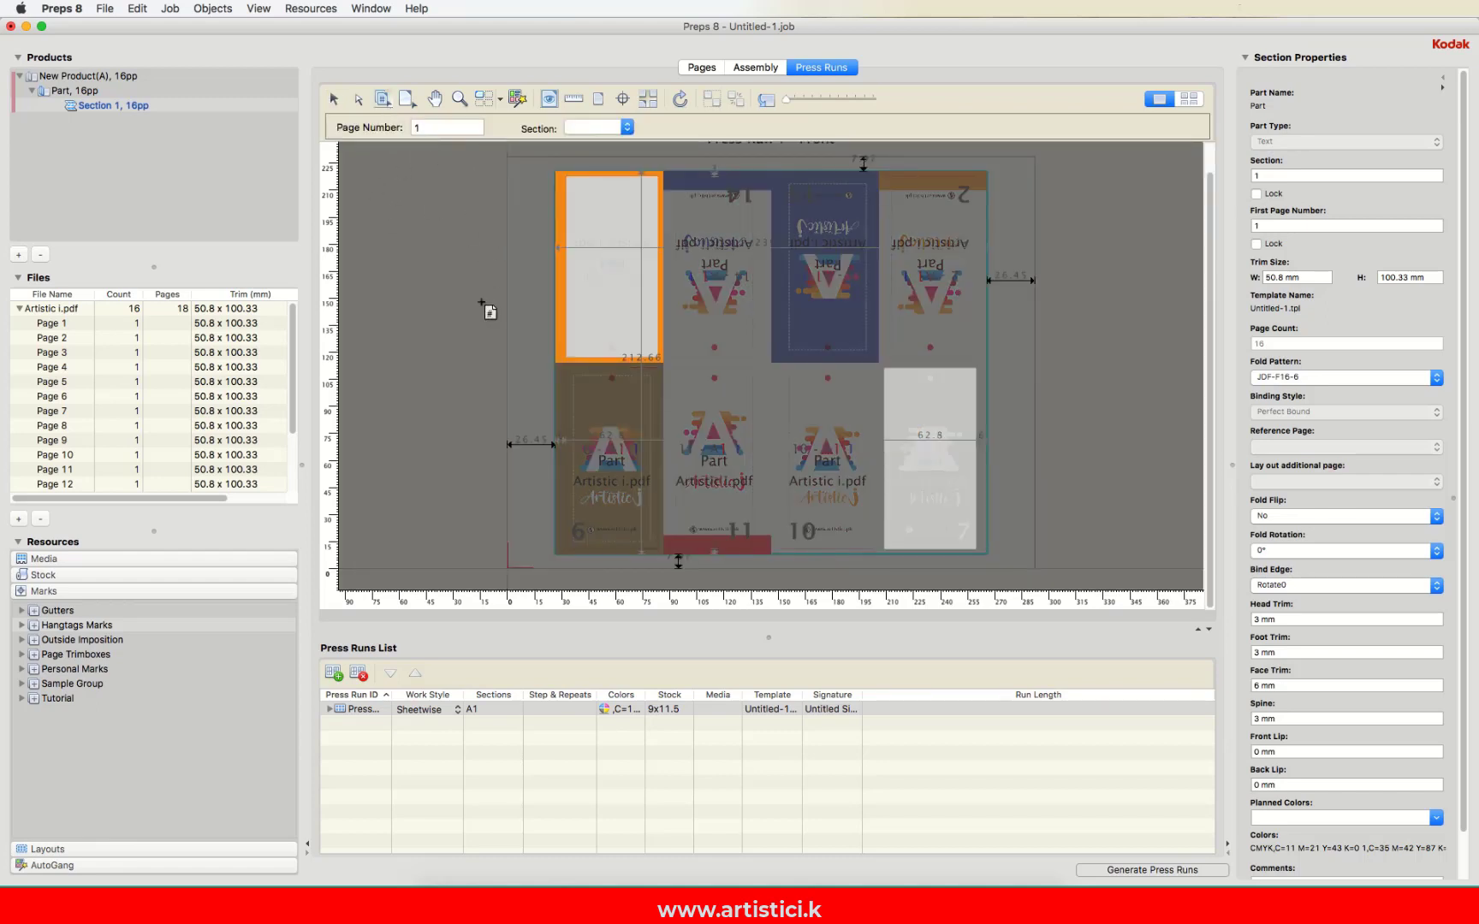
{"action": "double_click", "coordinate": [438, 128]}
{"action": "type", "text": "3"}
{"action": "left_click", "coordinate": [581, 300]}
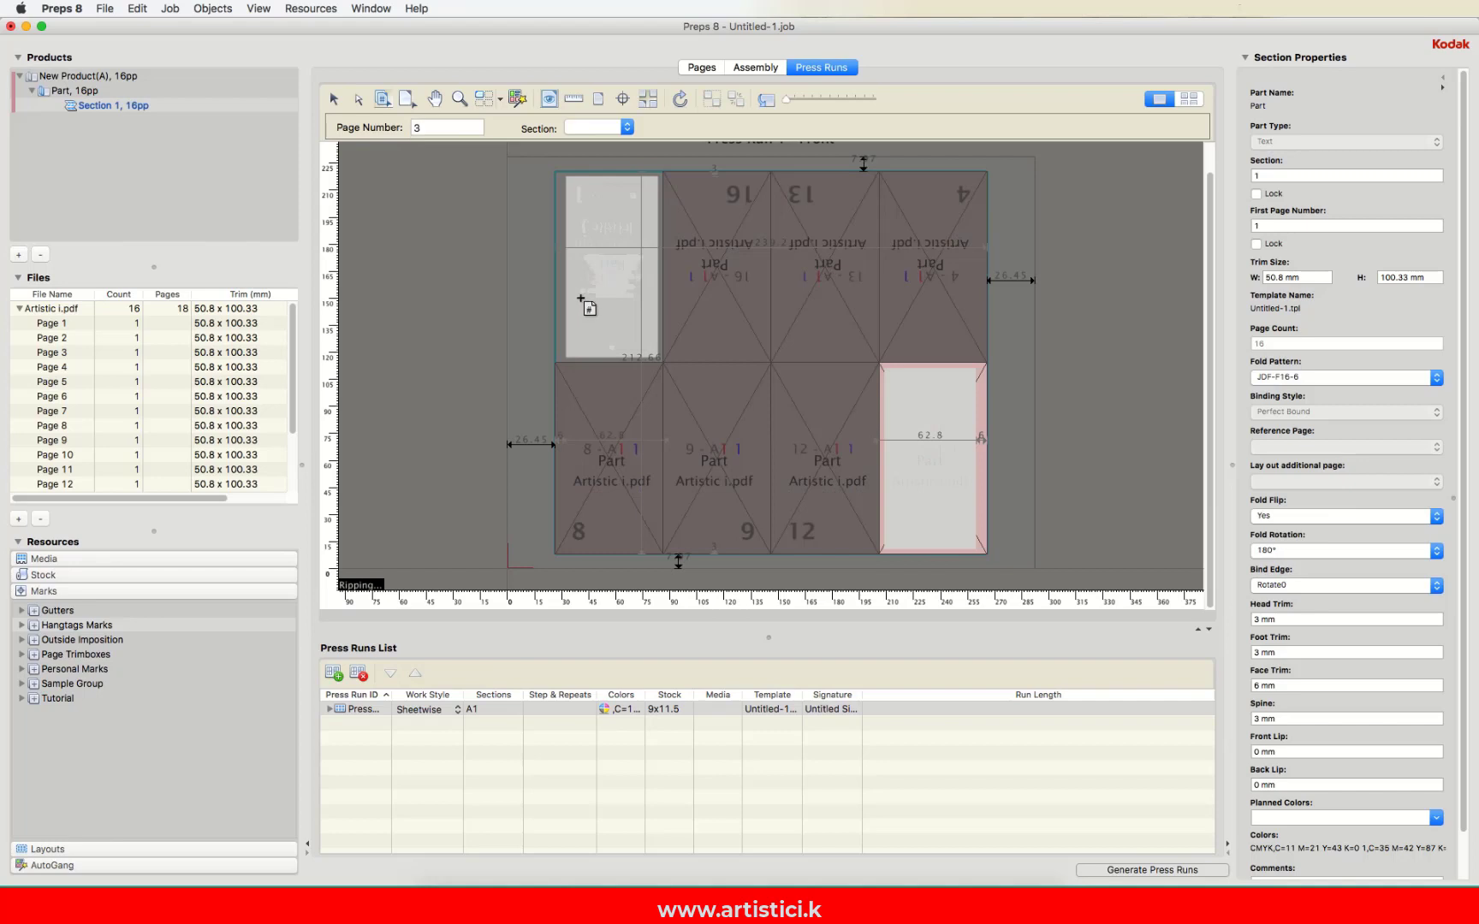
Step: Renumber the second page in the upper row as page 1, letting the fold pattern reset to None
{"action": "double_click", "coordinate": [445, 129]}
{"action": "type", "text": "1"}
{"action": "left_click", "coordinate": [678, 291]}
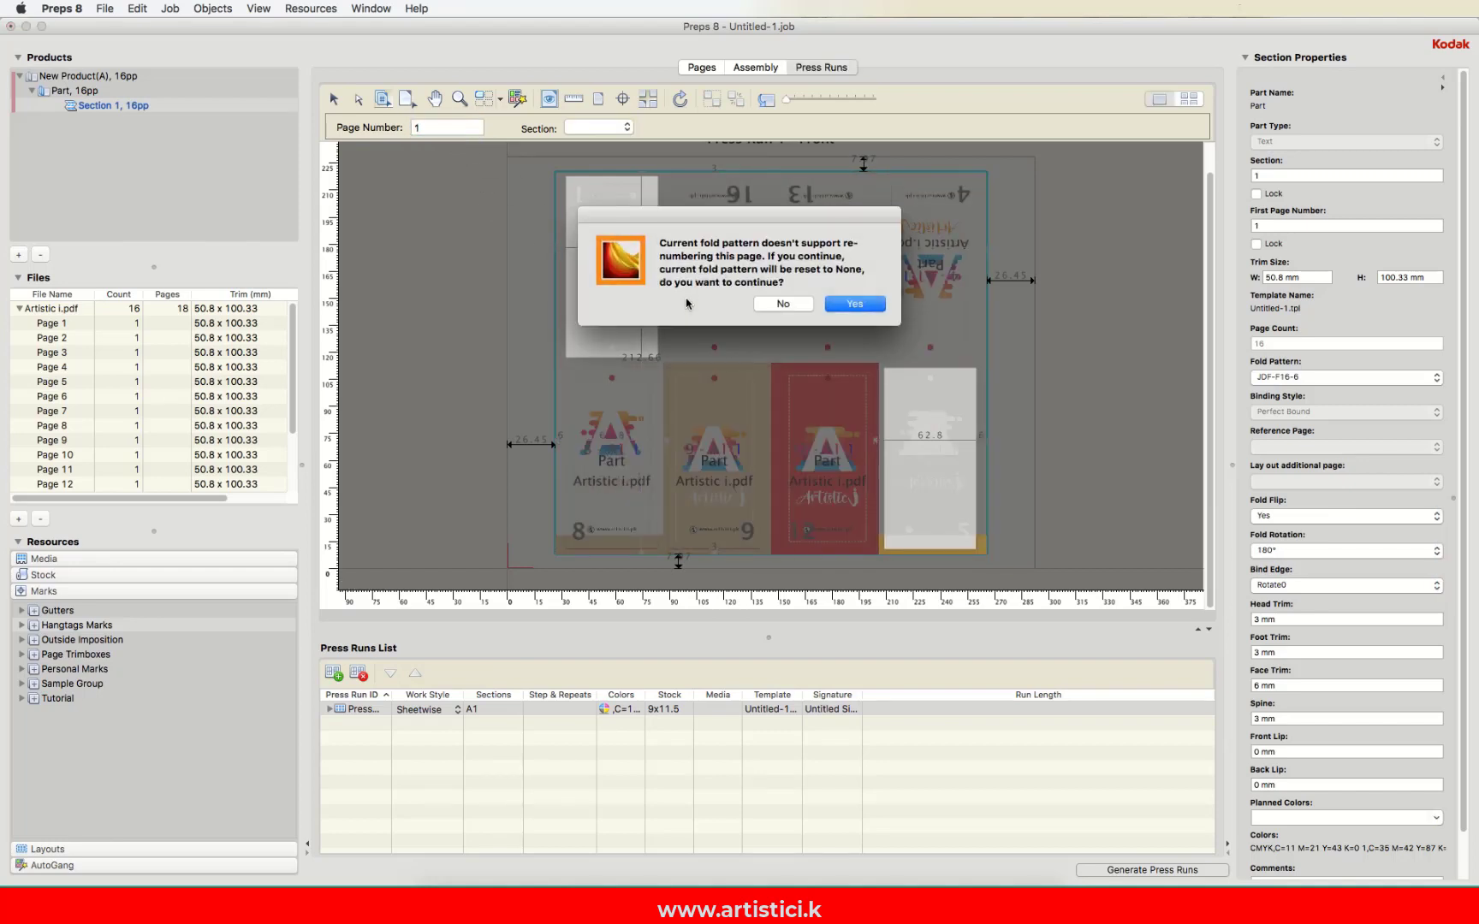
{"action": "left_click", "coordinate": [853, 305]}
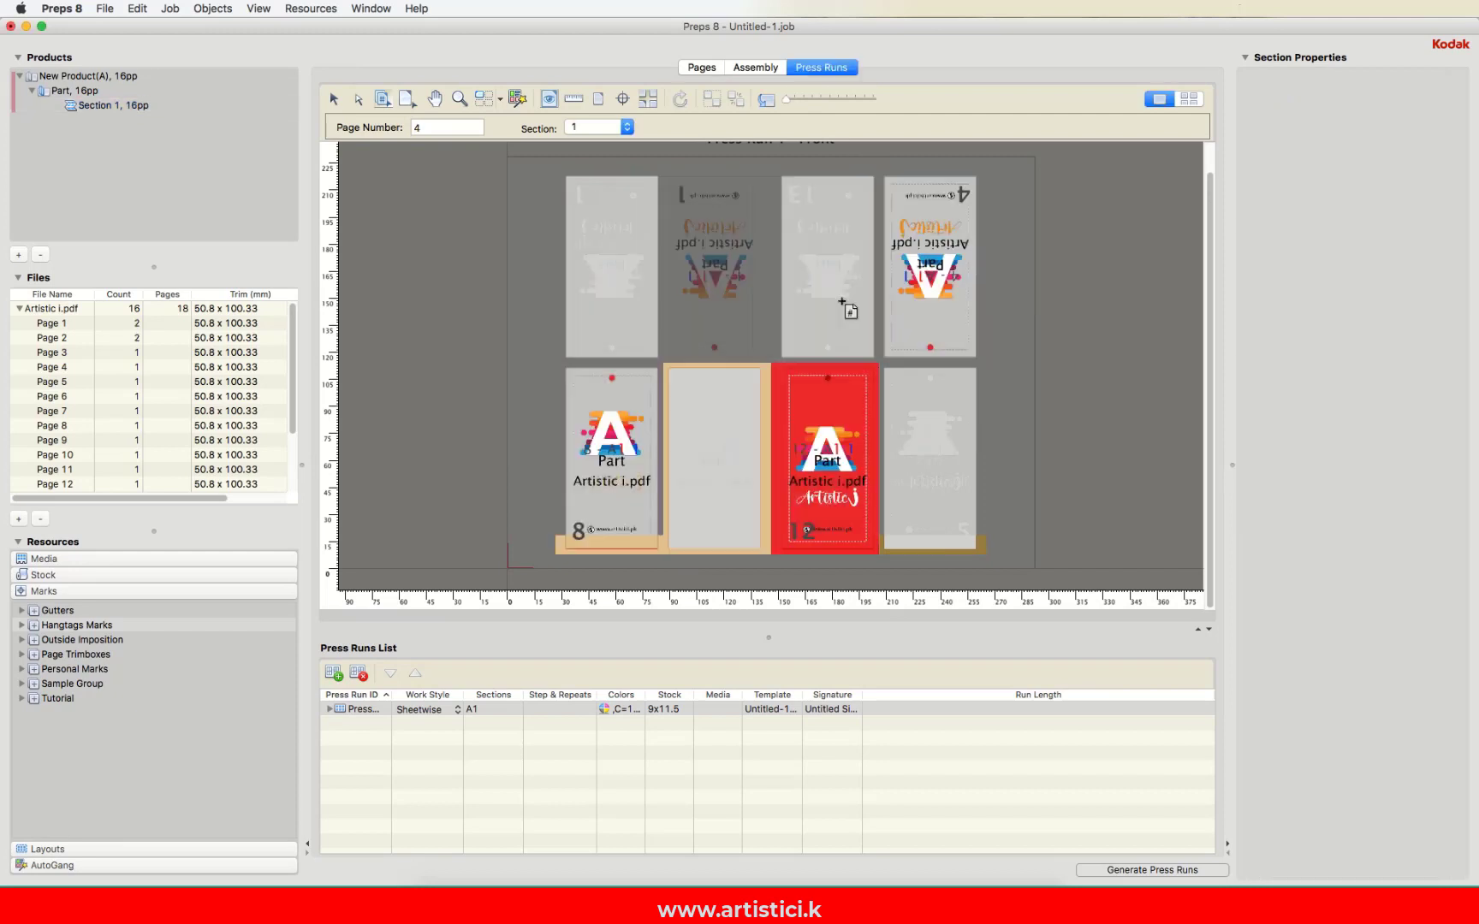
Step: Renumber the first two pages in the lower row as page 2 and the third as page 3
{"action": "left_click", "coordinate": [422, 128]}
{"action": "type", "text": "3"}
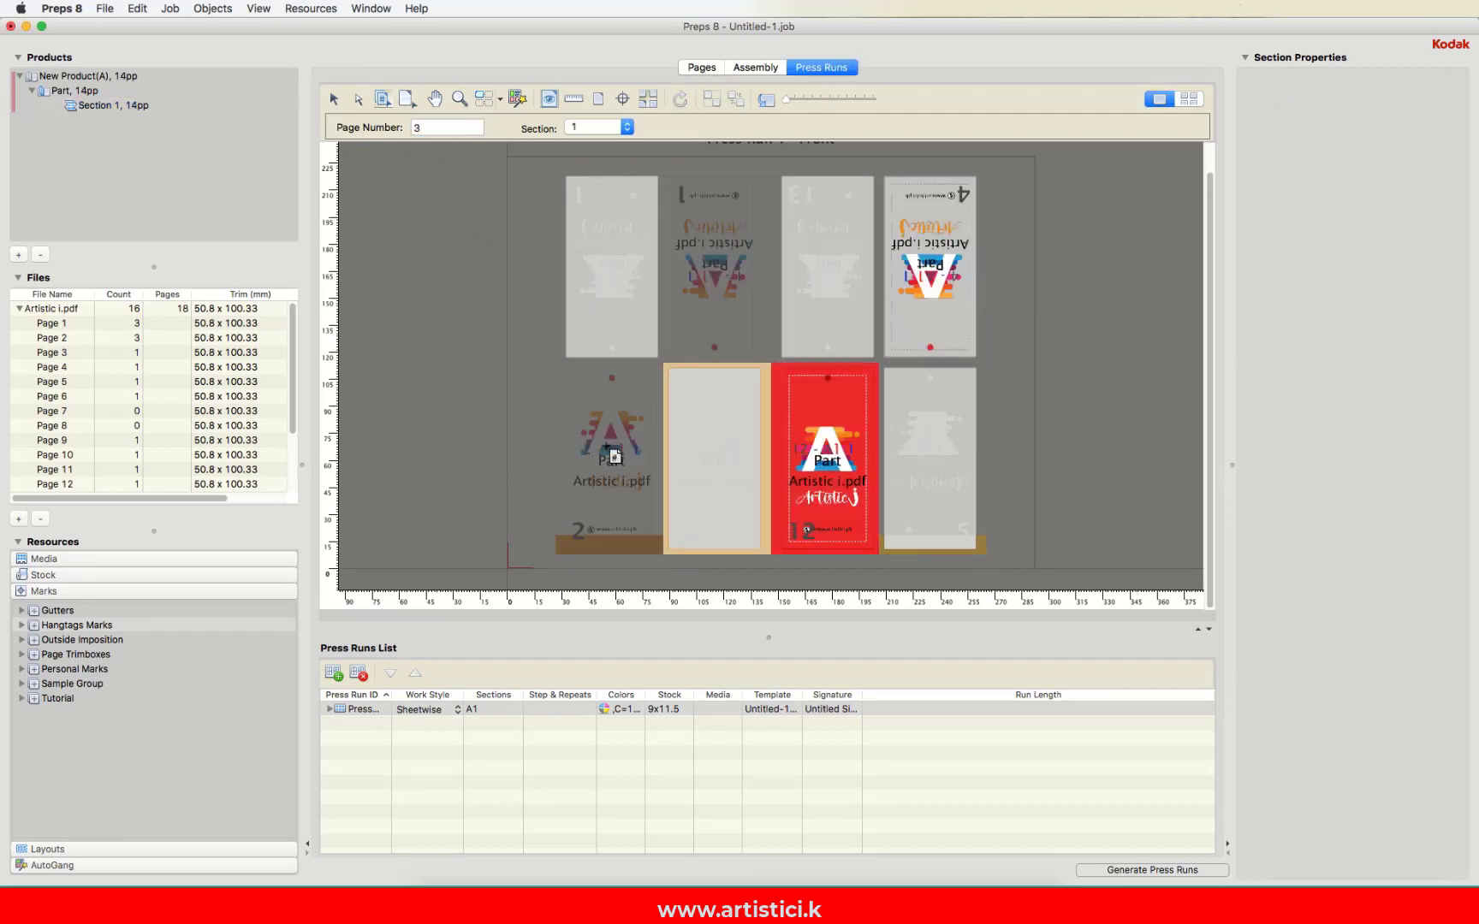
{"action": "key", "text": "Return"}
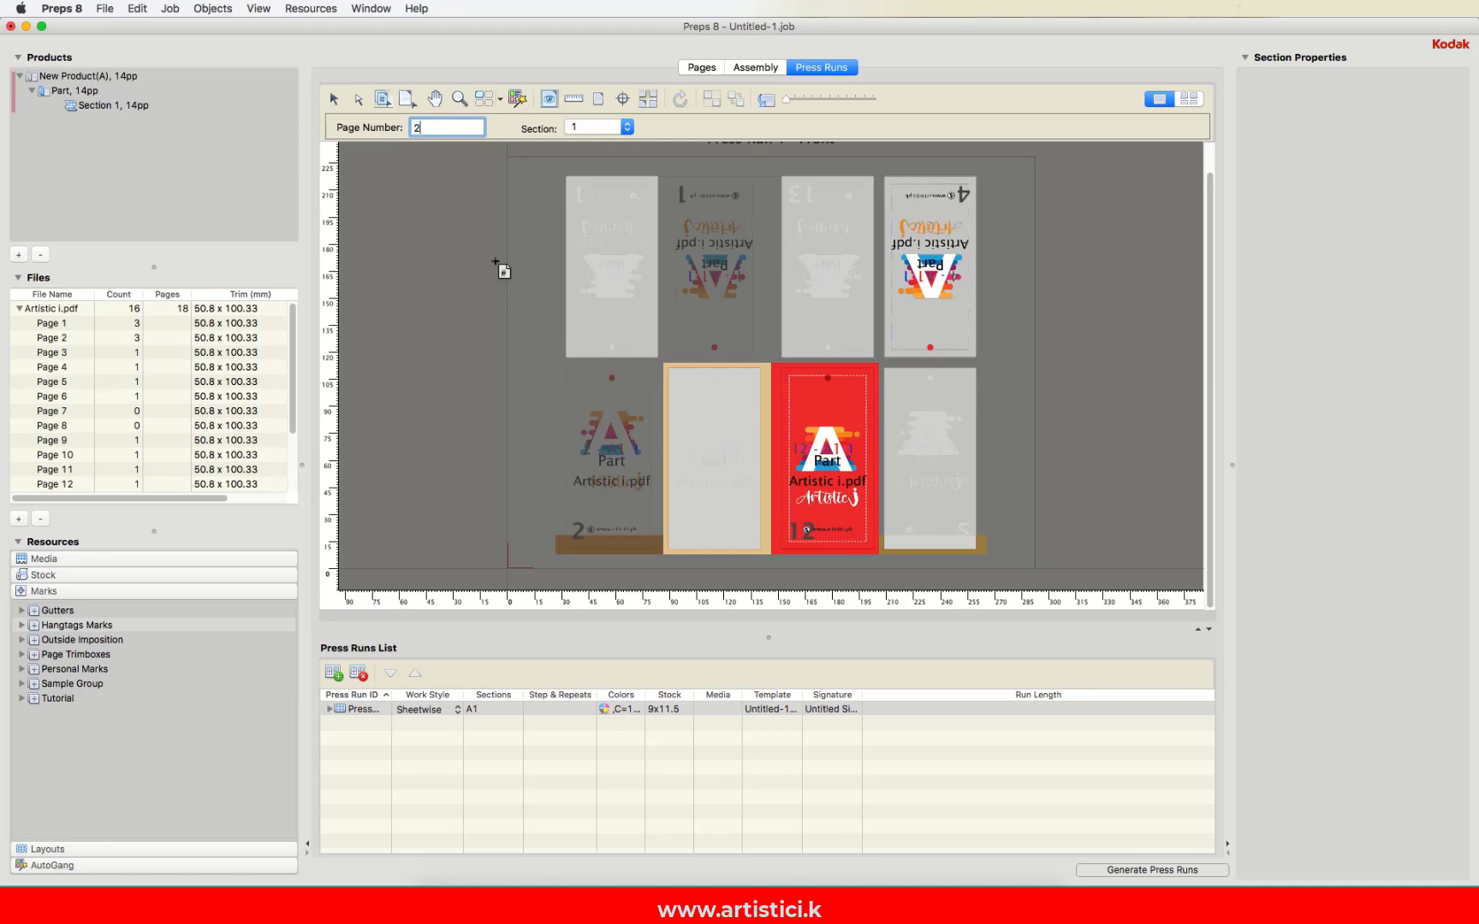
{"action": "left_click", "coordinate": [690, 490]}
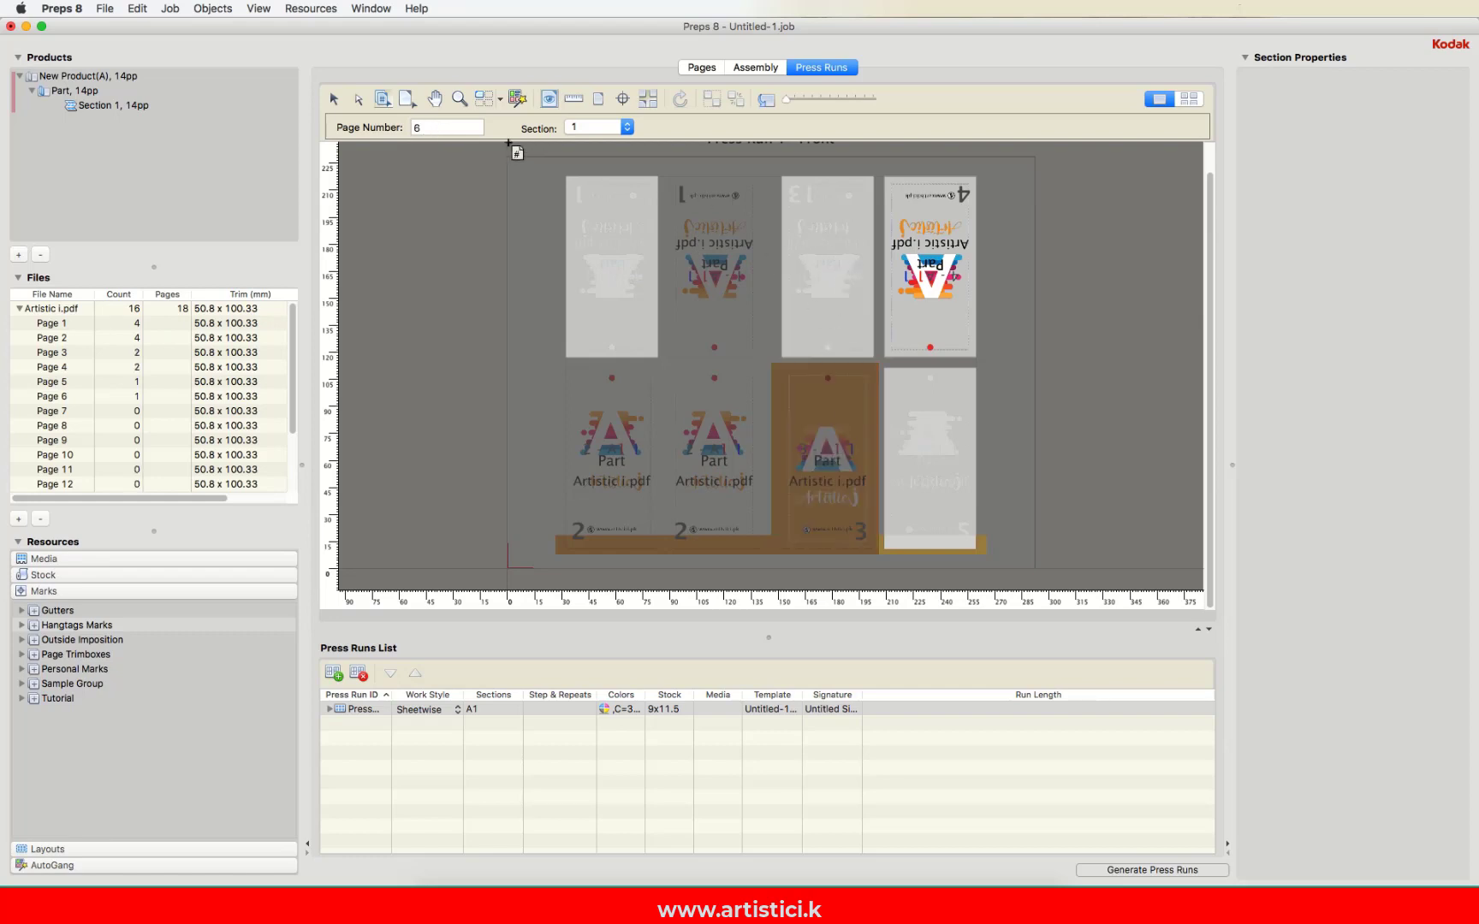
Step: Renumber the last two pages in the upper row and the last page in the lower row as page 3
{"action": "double_click", "coordinate": [458, 129]}
{"action": "type", "text": "2"}
{"action": "left_click", "coordinate": [827, 272]}
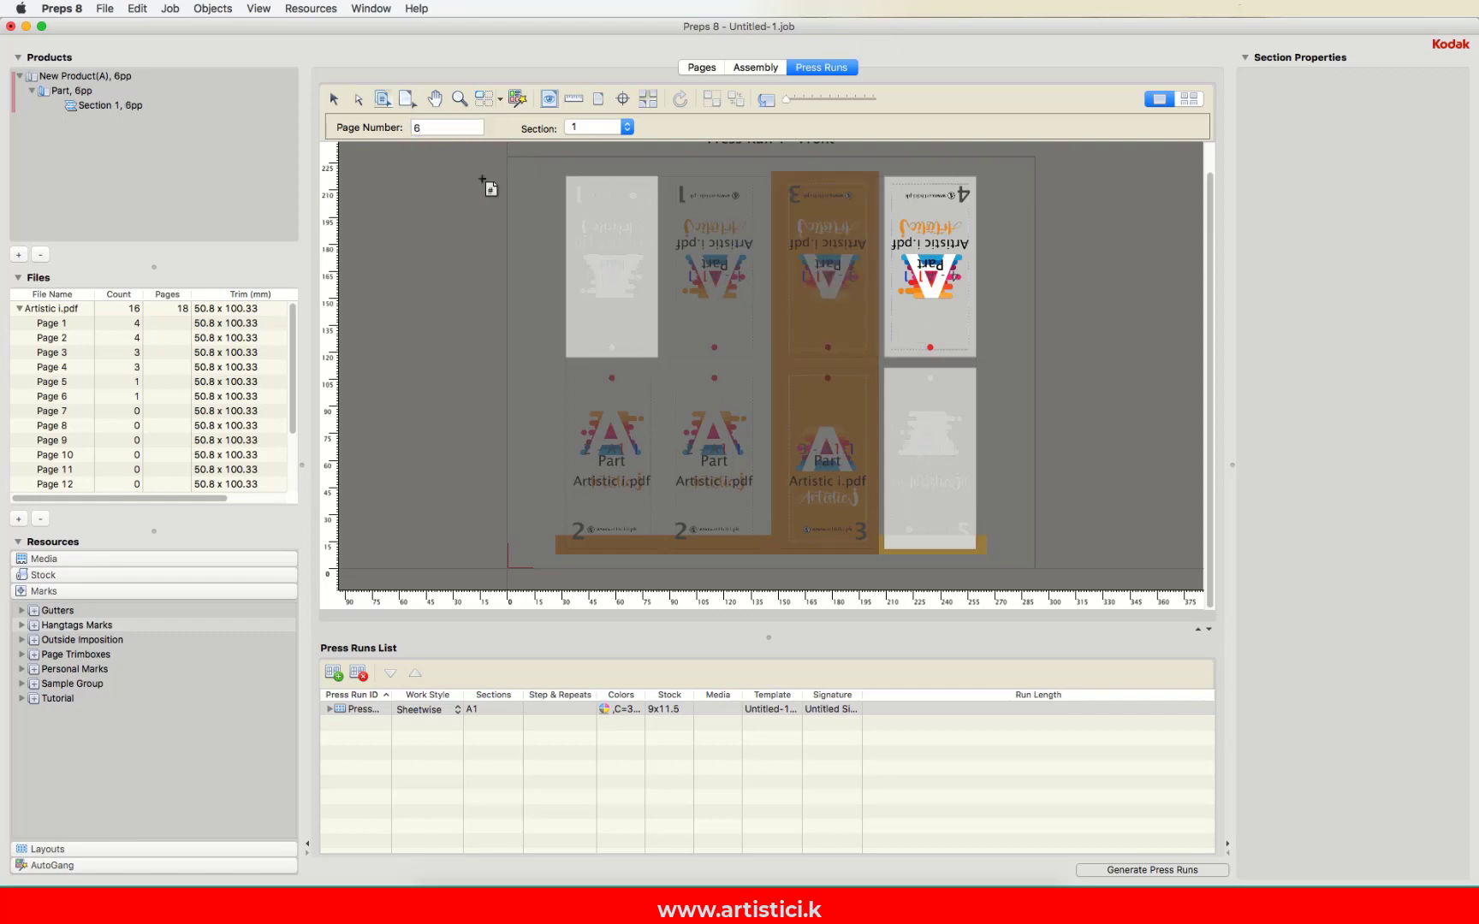
{"action": "left_click", "coordinate": [917, 257]}
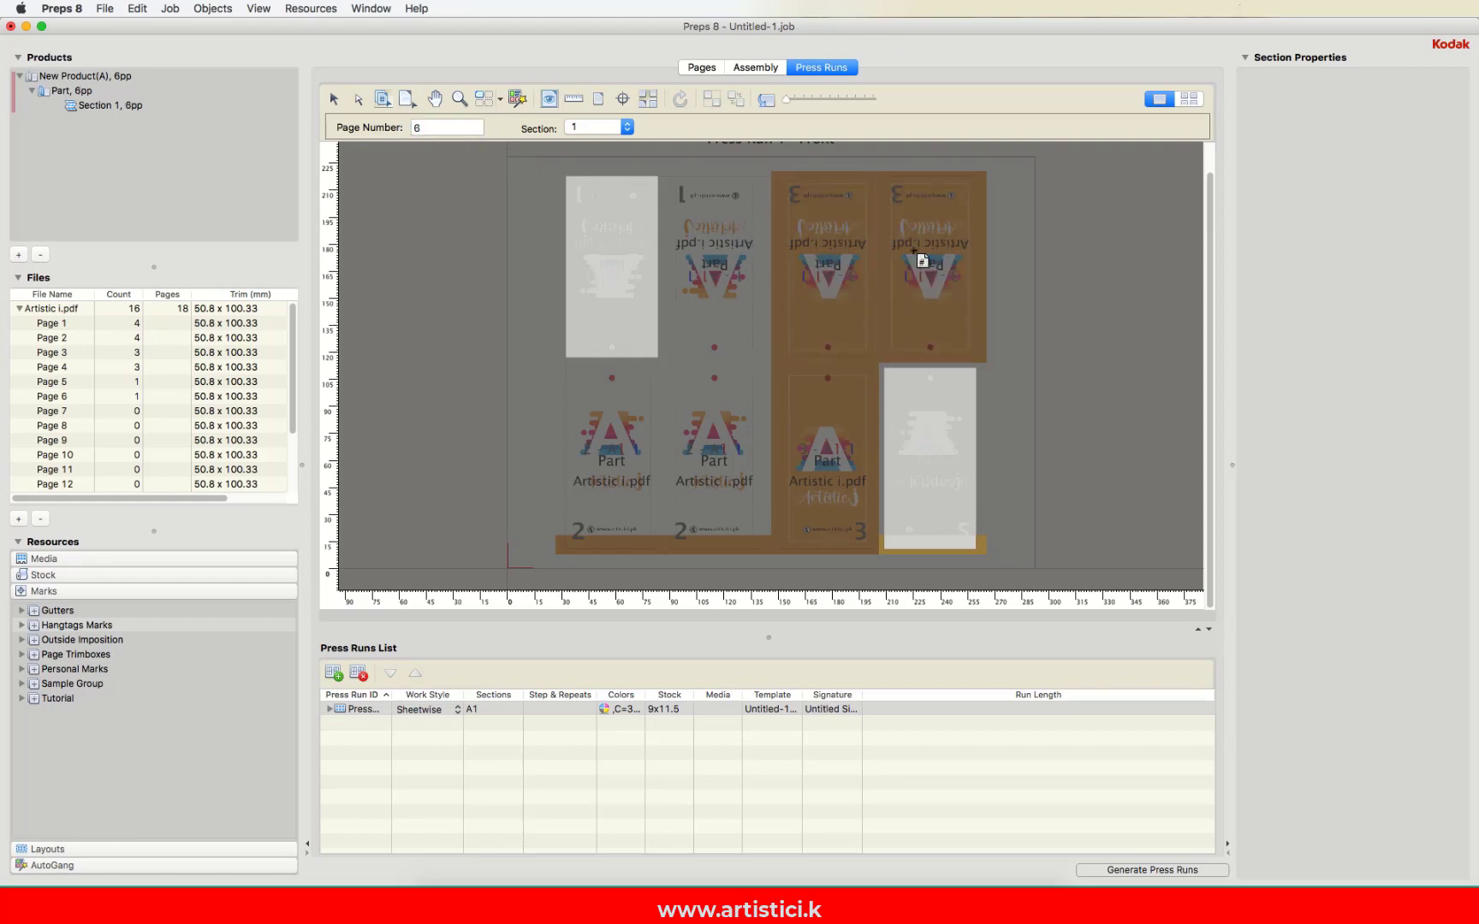
{"action": "left_click", "coordinate": [946, 459]}
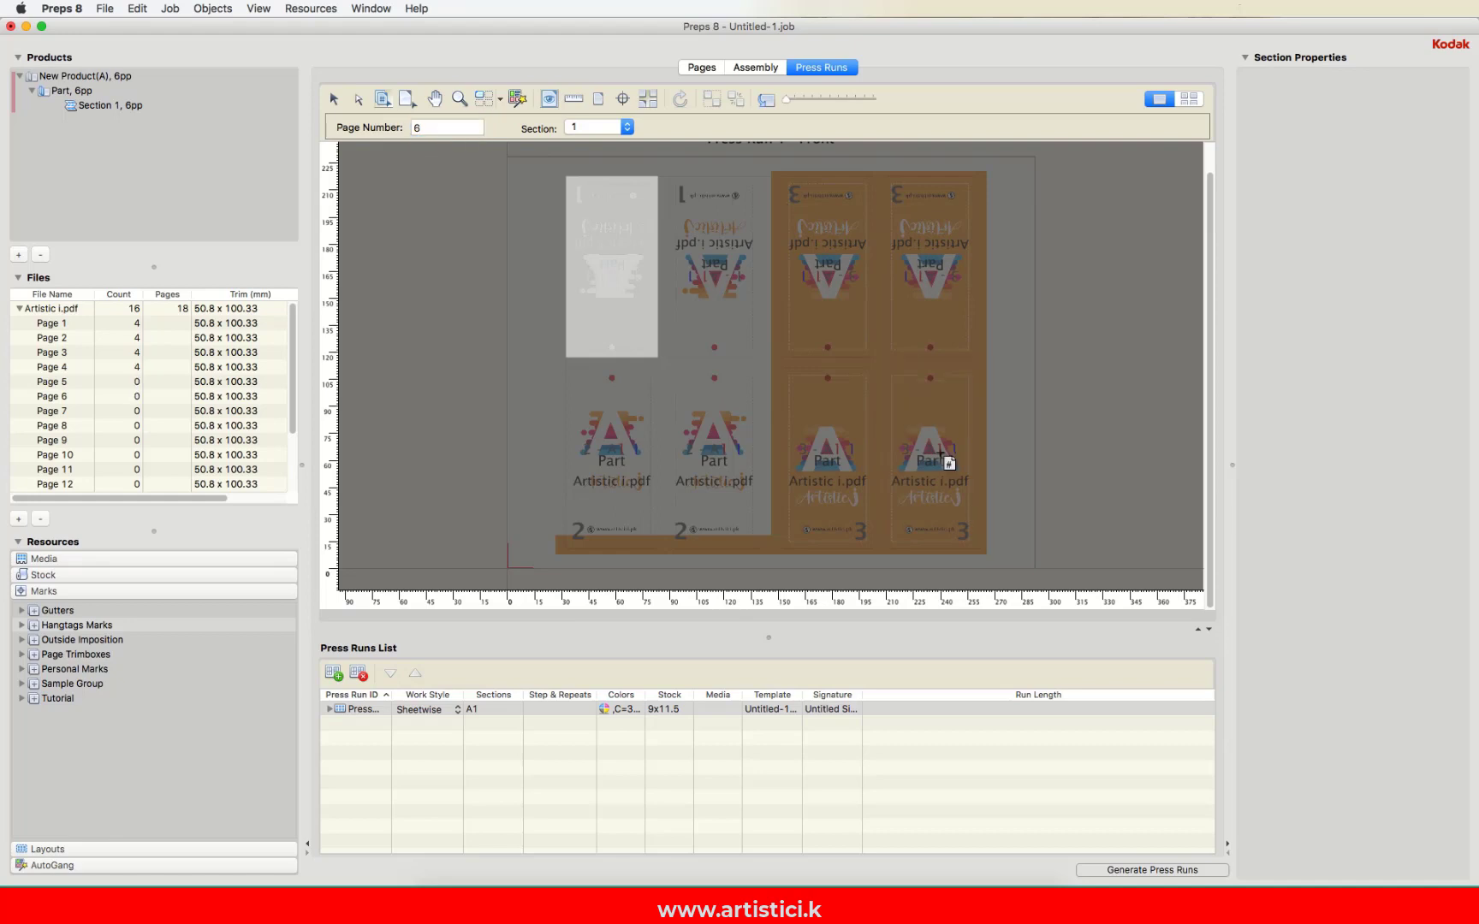
{"action": "left_click", "coordinate": [334, 100]}
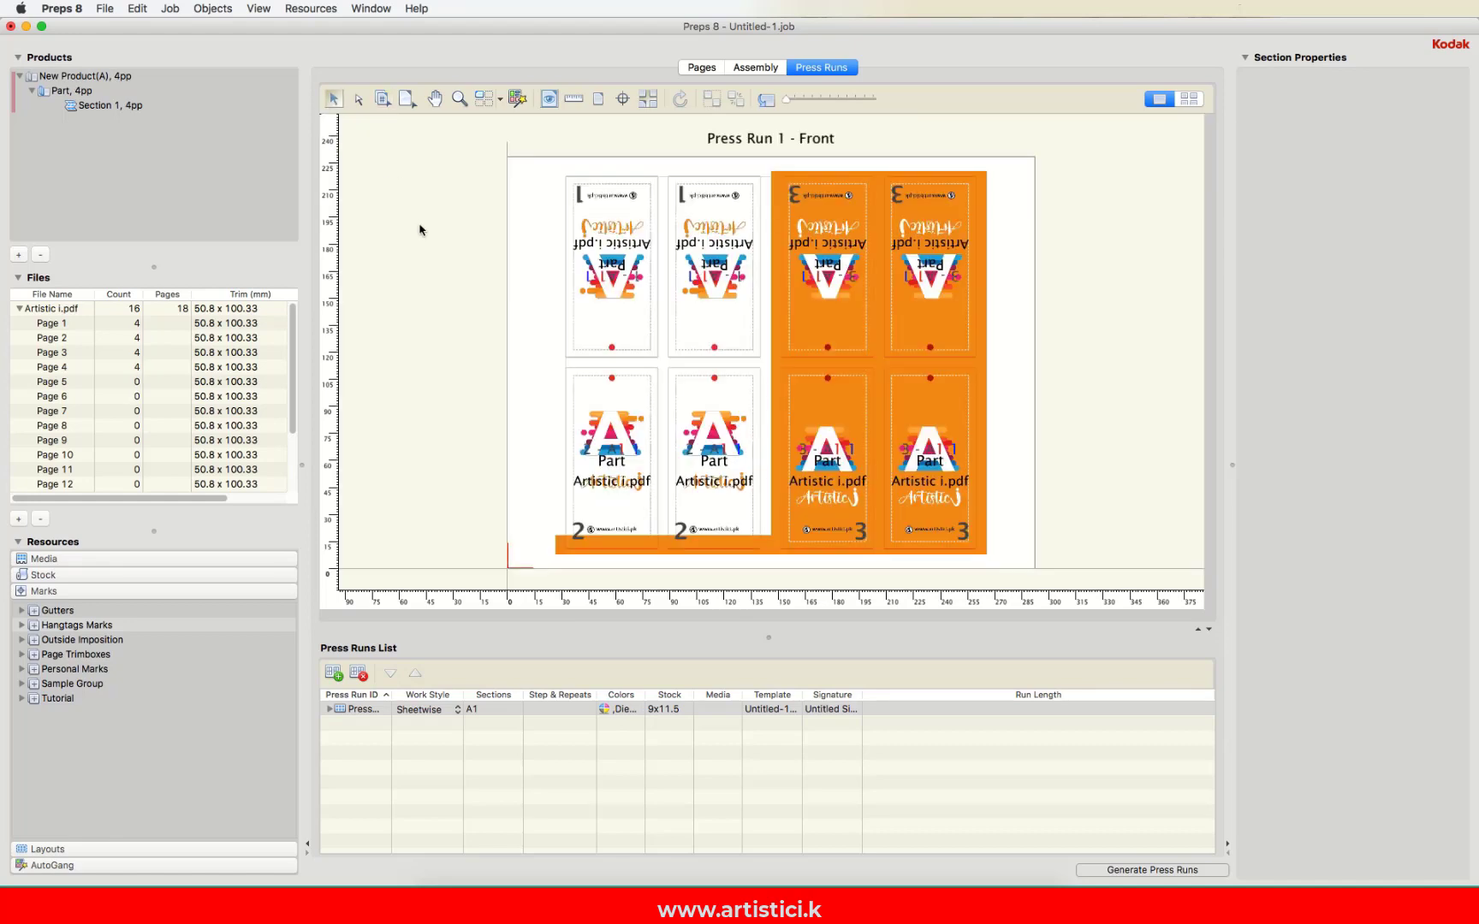
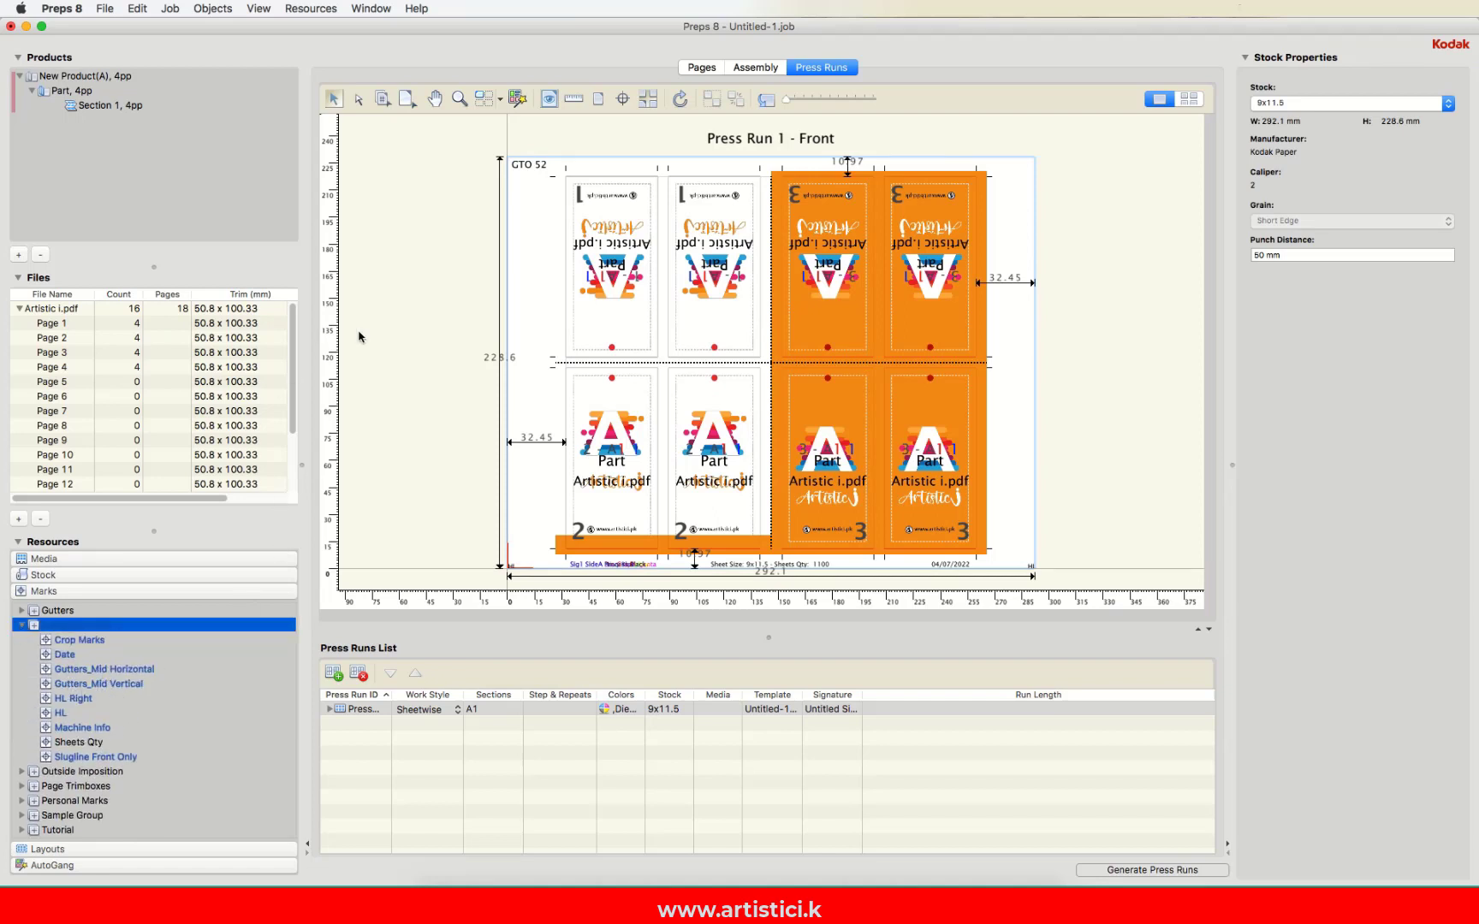
Step: Delete the Gutters_Mid Horizontal mark between the two rows of pages
{"action": "left_click", "coordinate": [387, 323]}
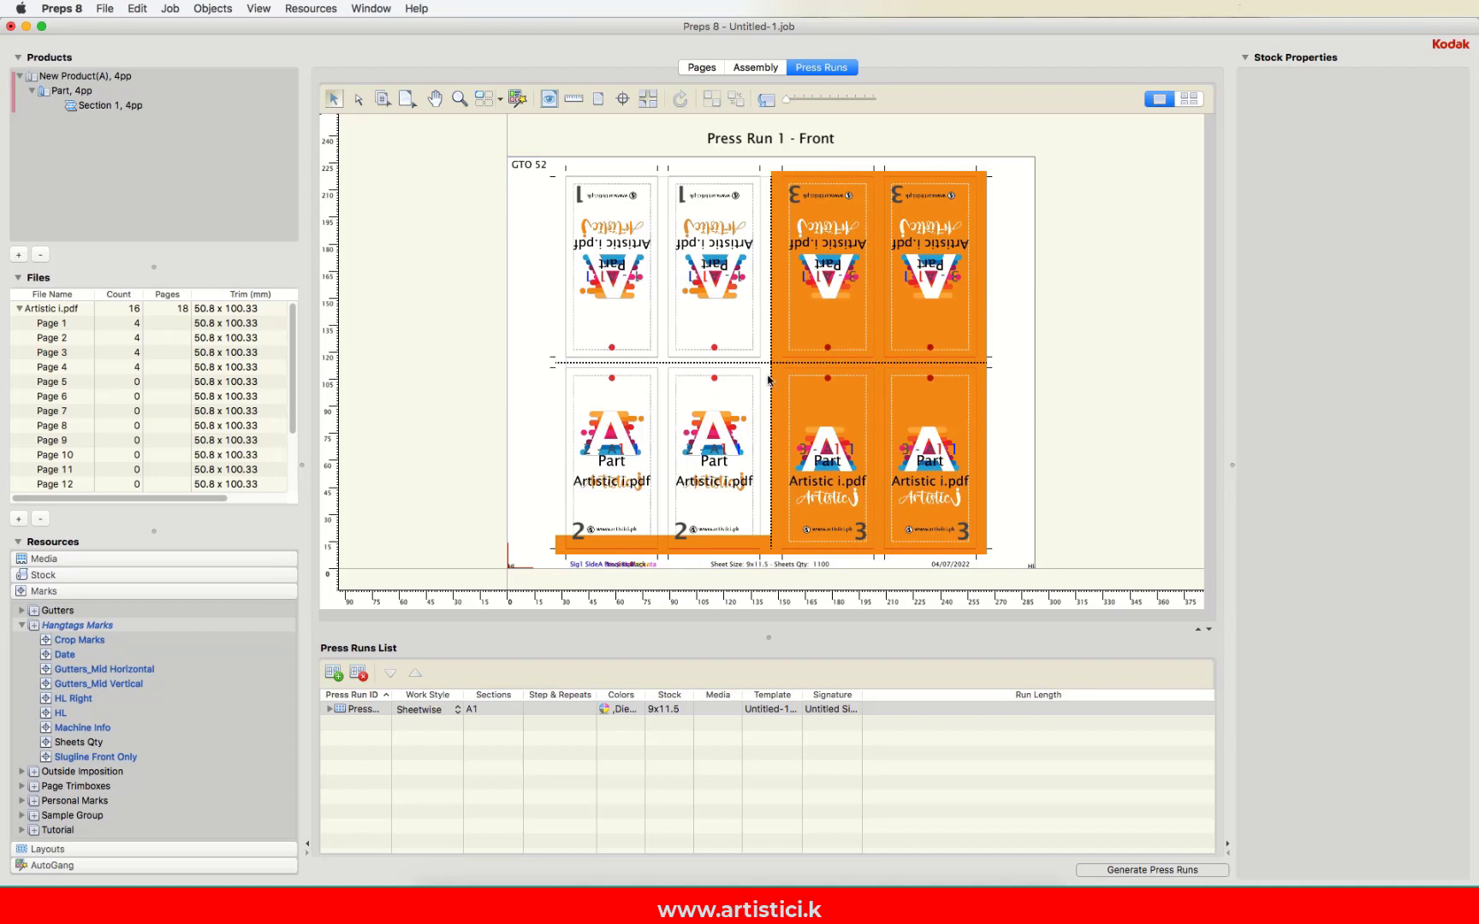
{"action": "left_click", "coordinate": [460, 98]}
{"action": "left_click_drag", "start_coordinate": [539, 356], "coordinate": [601, 409]}
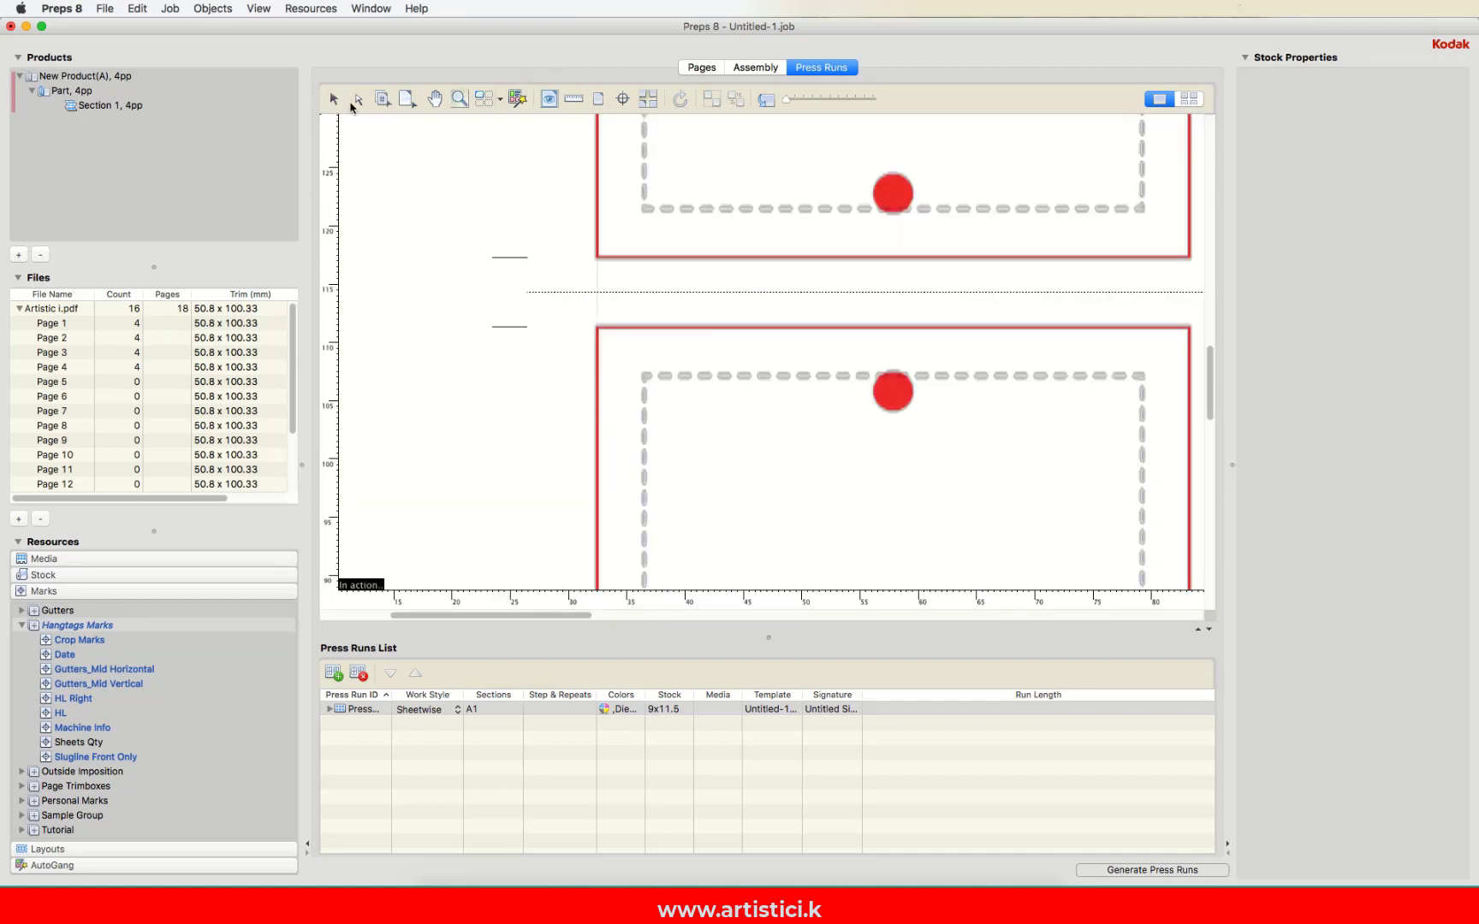
{"action": "left_click", "coordinate": [334, 99]}
{"action": "left_click", "coordinate": [544, 293]}
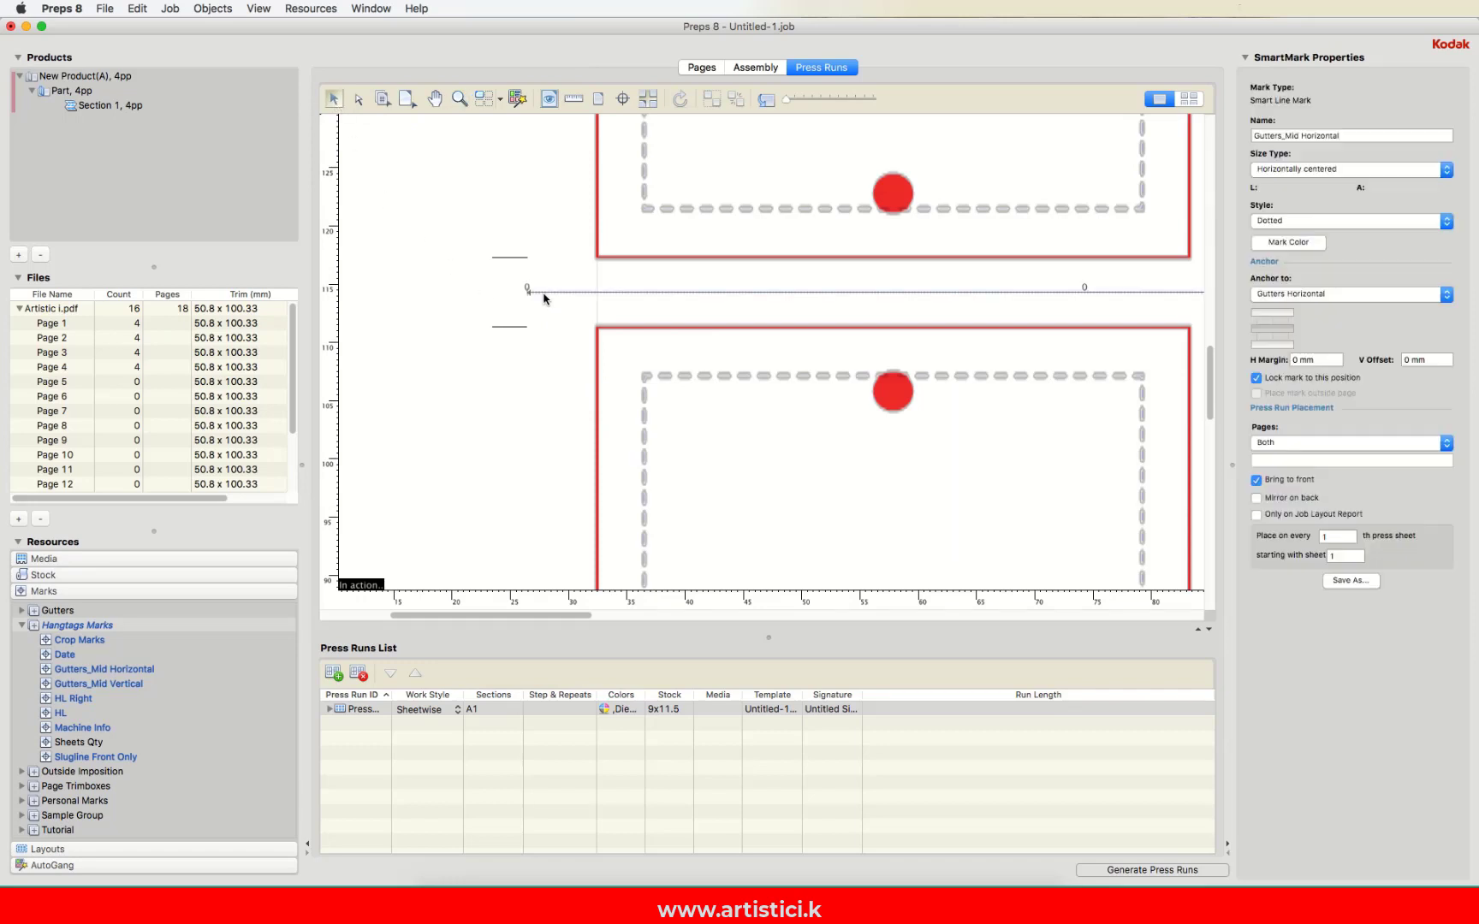
{"action": "key", "text": "Delete"}
{"action": "key", "text": "super+0"}
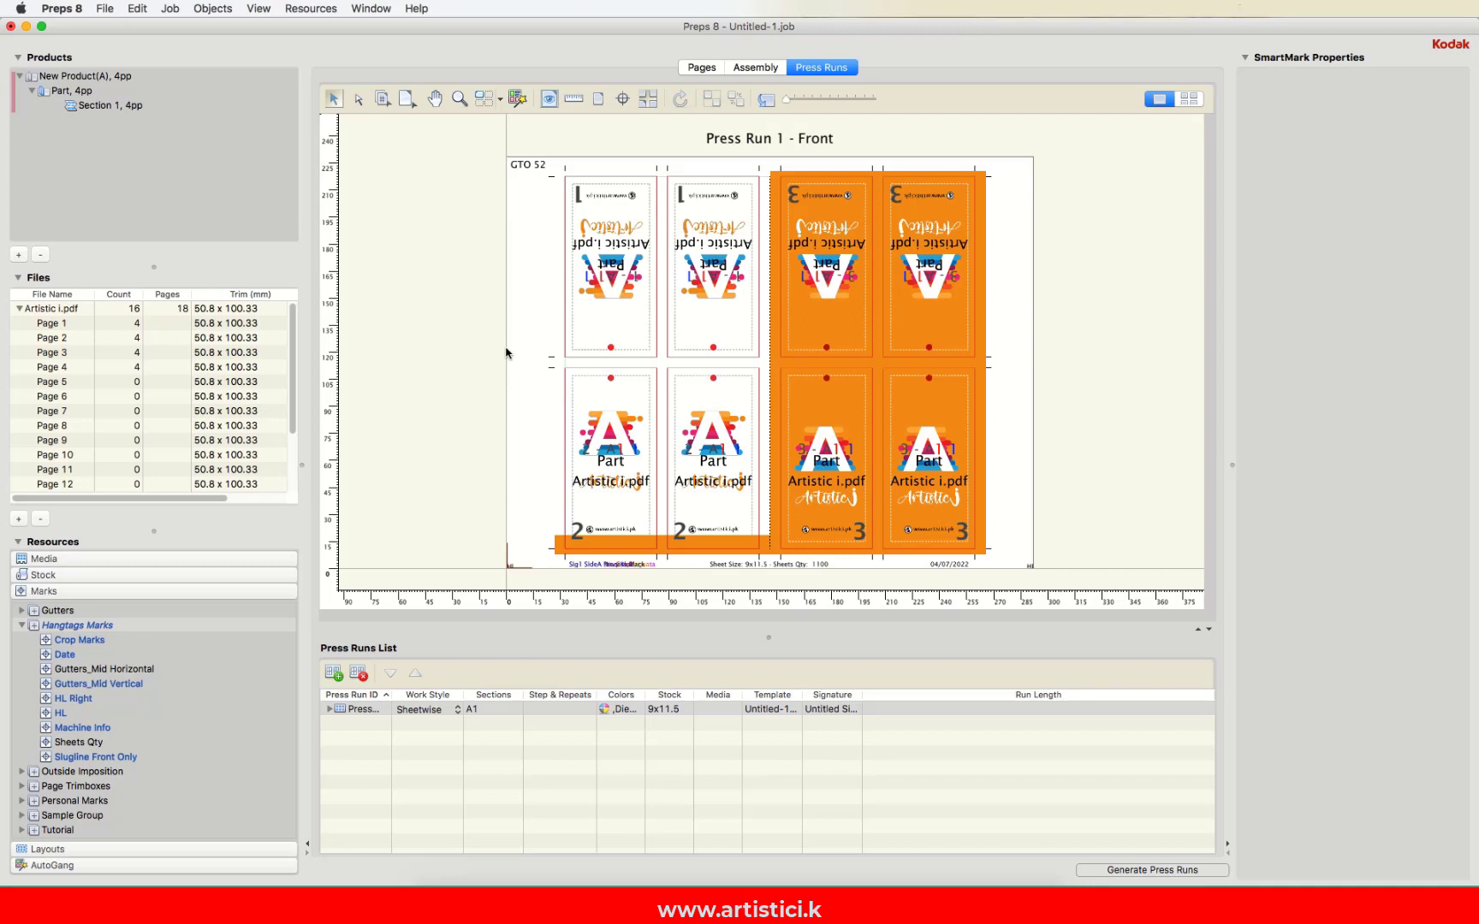
{"action": "left_click", "coordinate": [526, 302]}
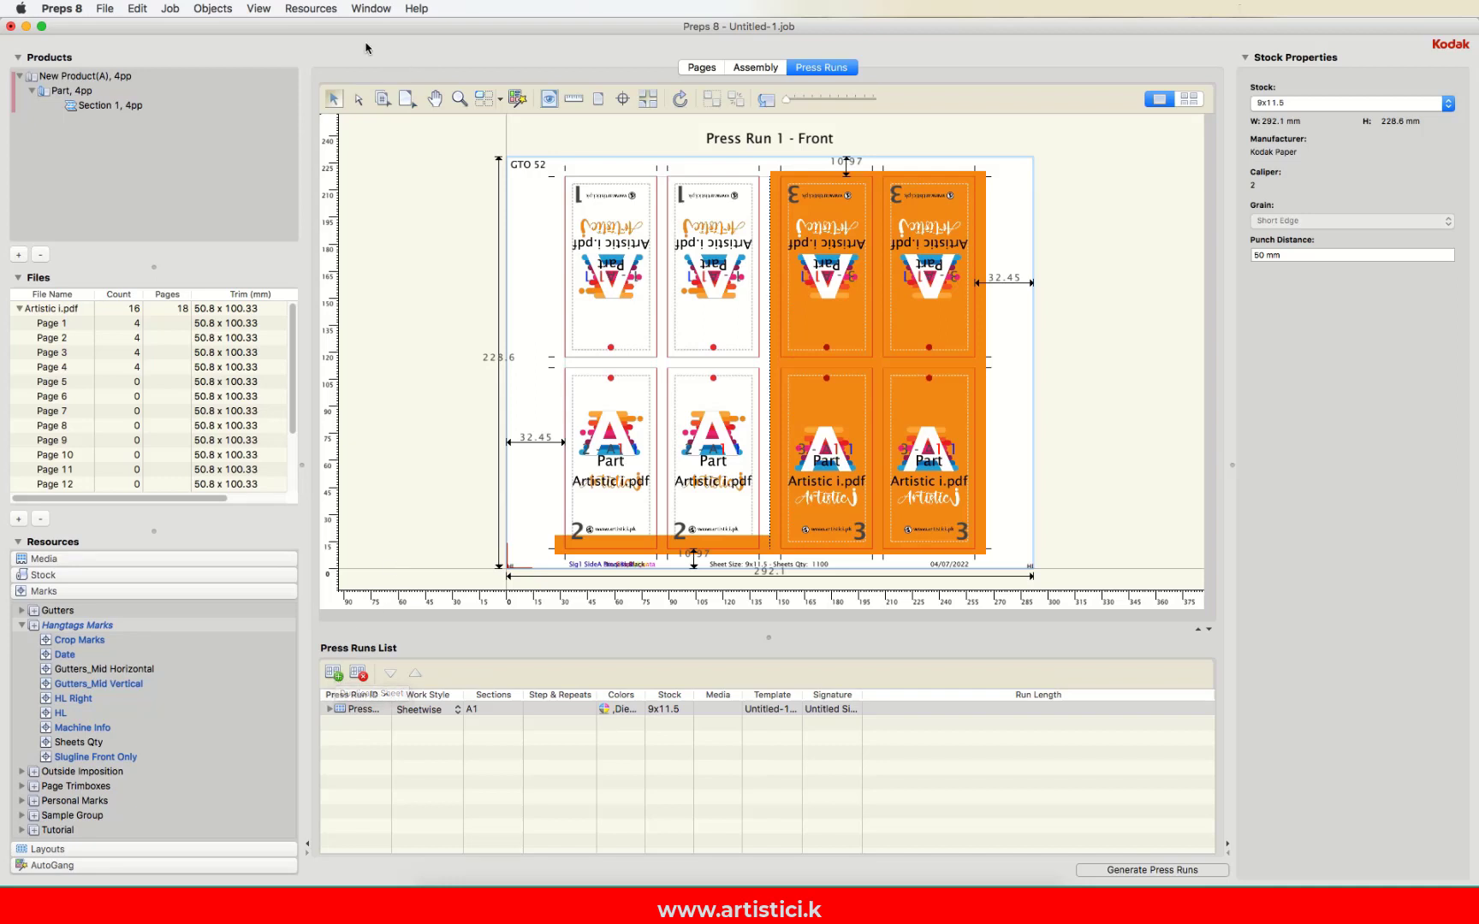
{"action": "left_click", "coordinate": [104, 9]}
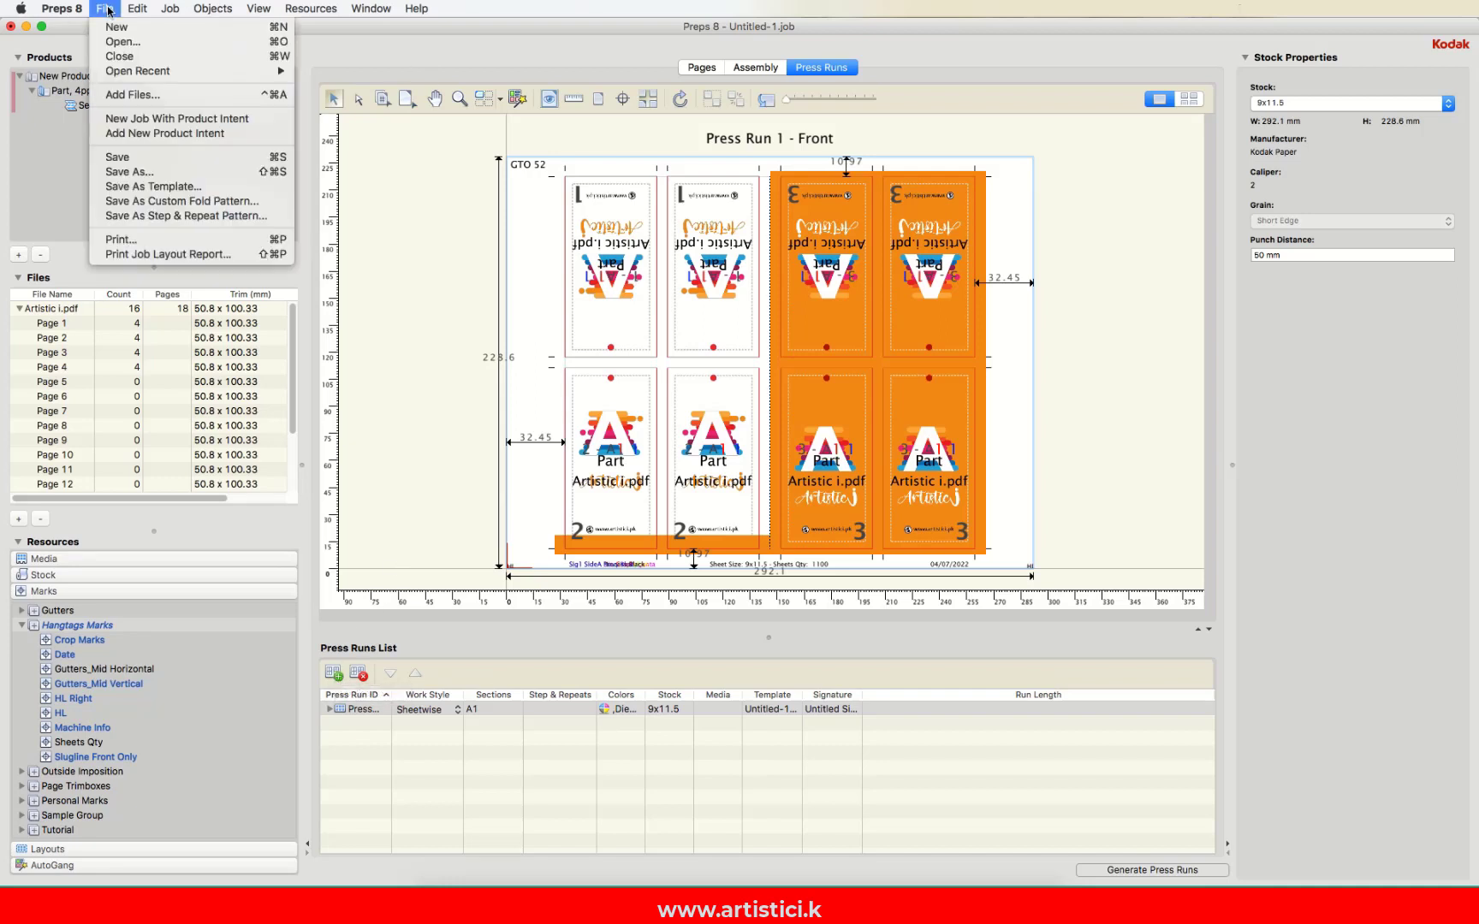
{"action": "left_click", "coordinate": [154, 186]}
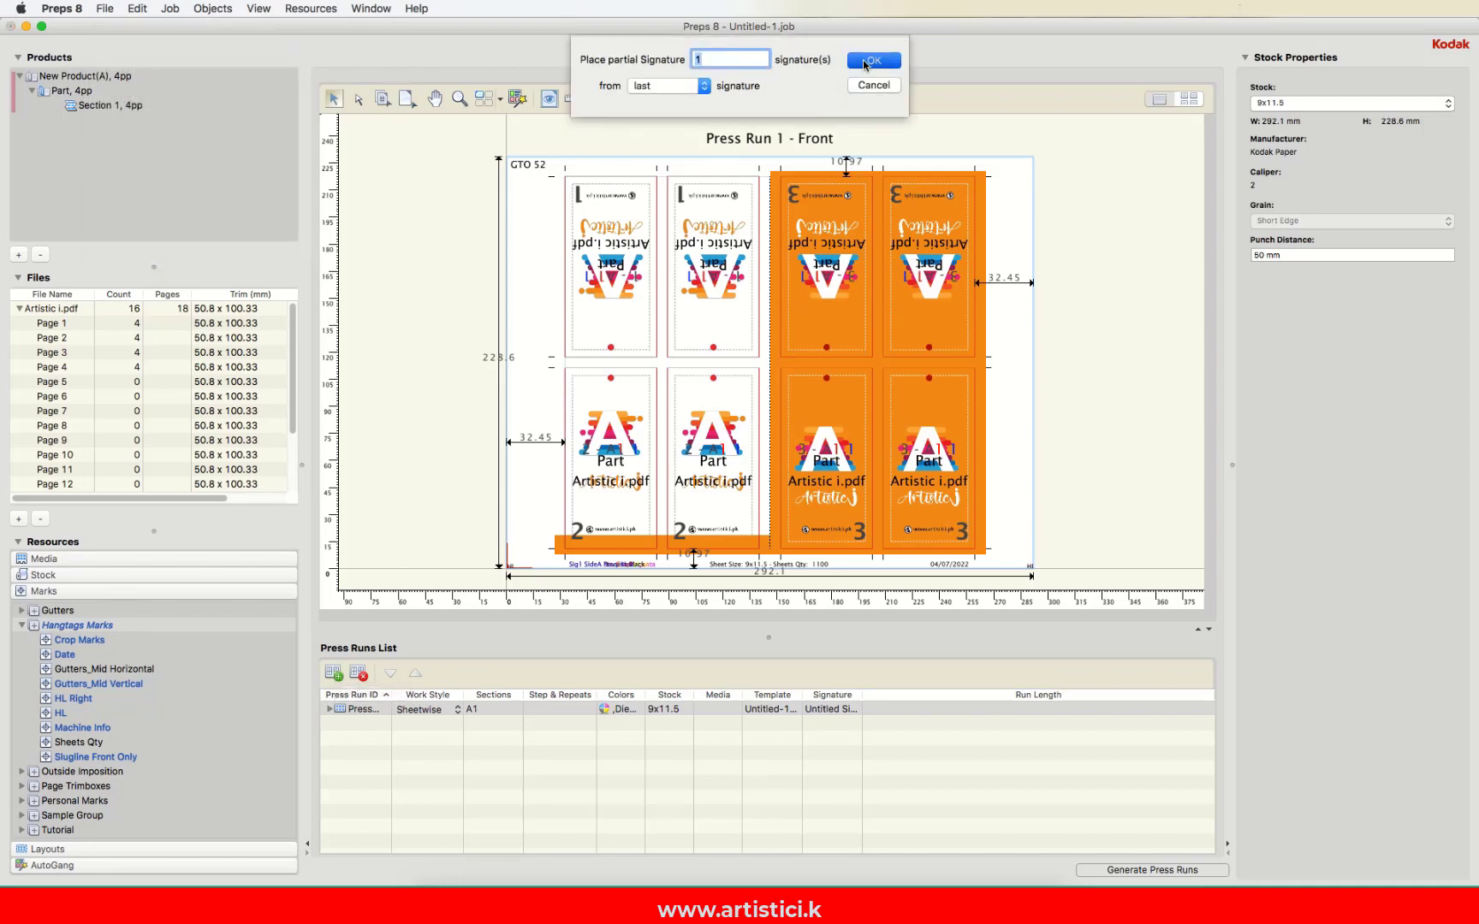
{"action": "left_click", "coordinate": [855, 69]}
{"action": "left_click", "coordinate": [911, 495]}
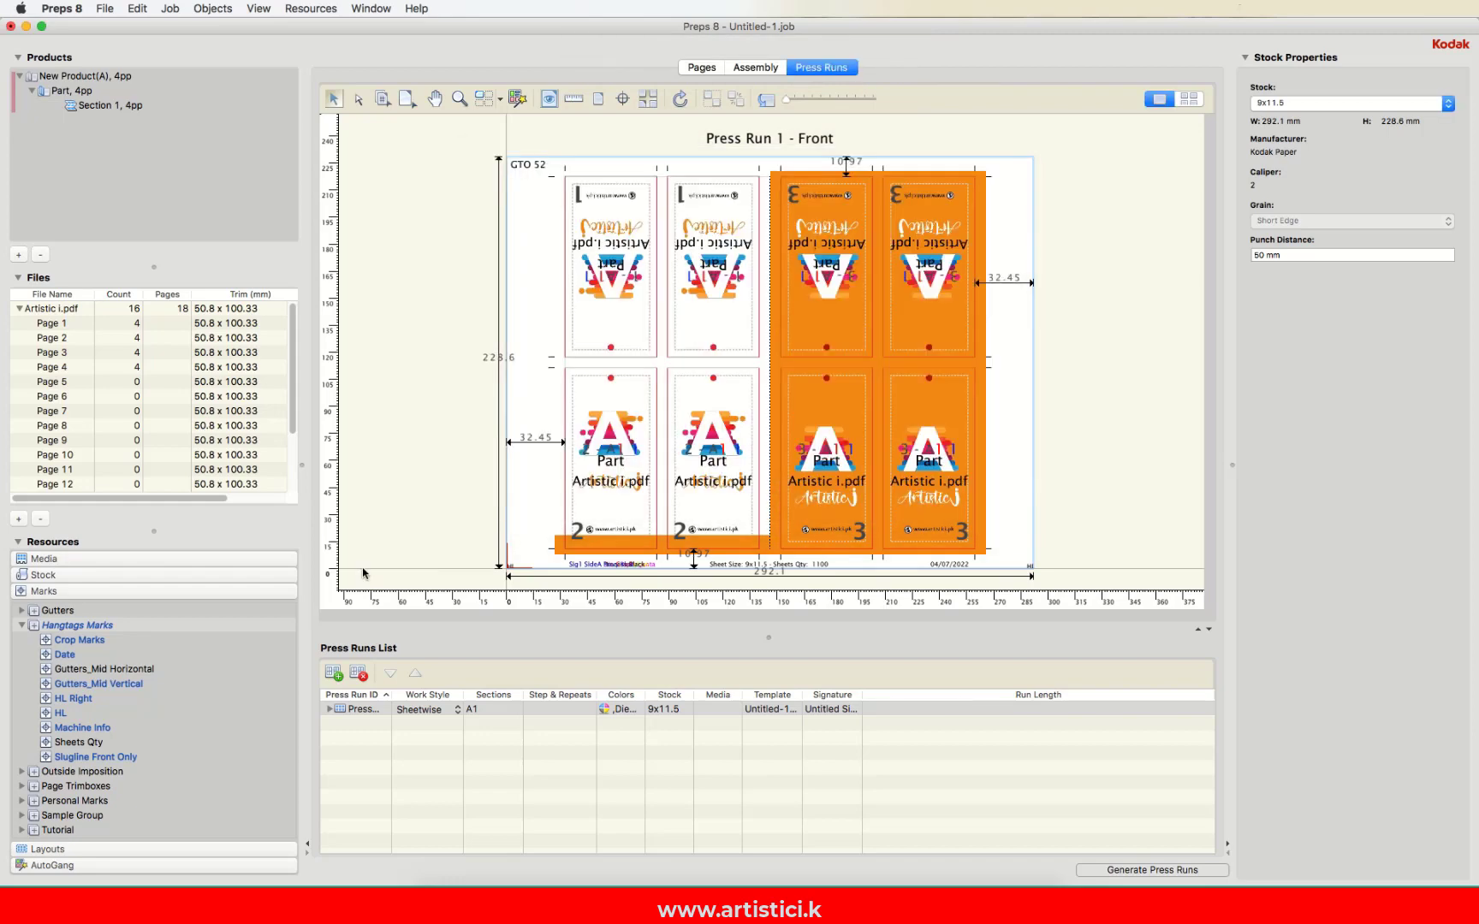
Step: Switch the press run's work style to Single-sided and save the layout as template Hangtags Master, placing 1 partial signature from the last signature
{"action": "left_click", "coordinate": [457, 709]}
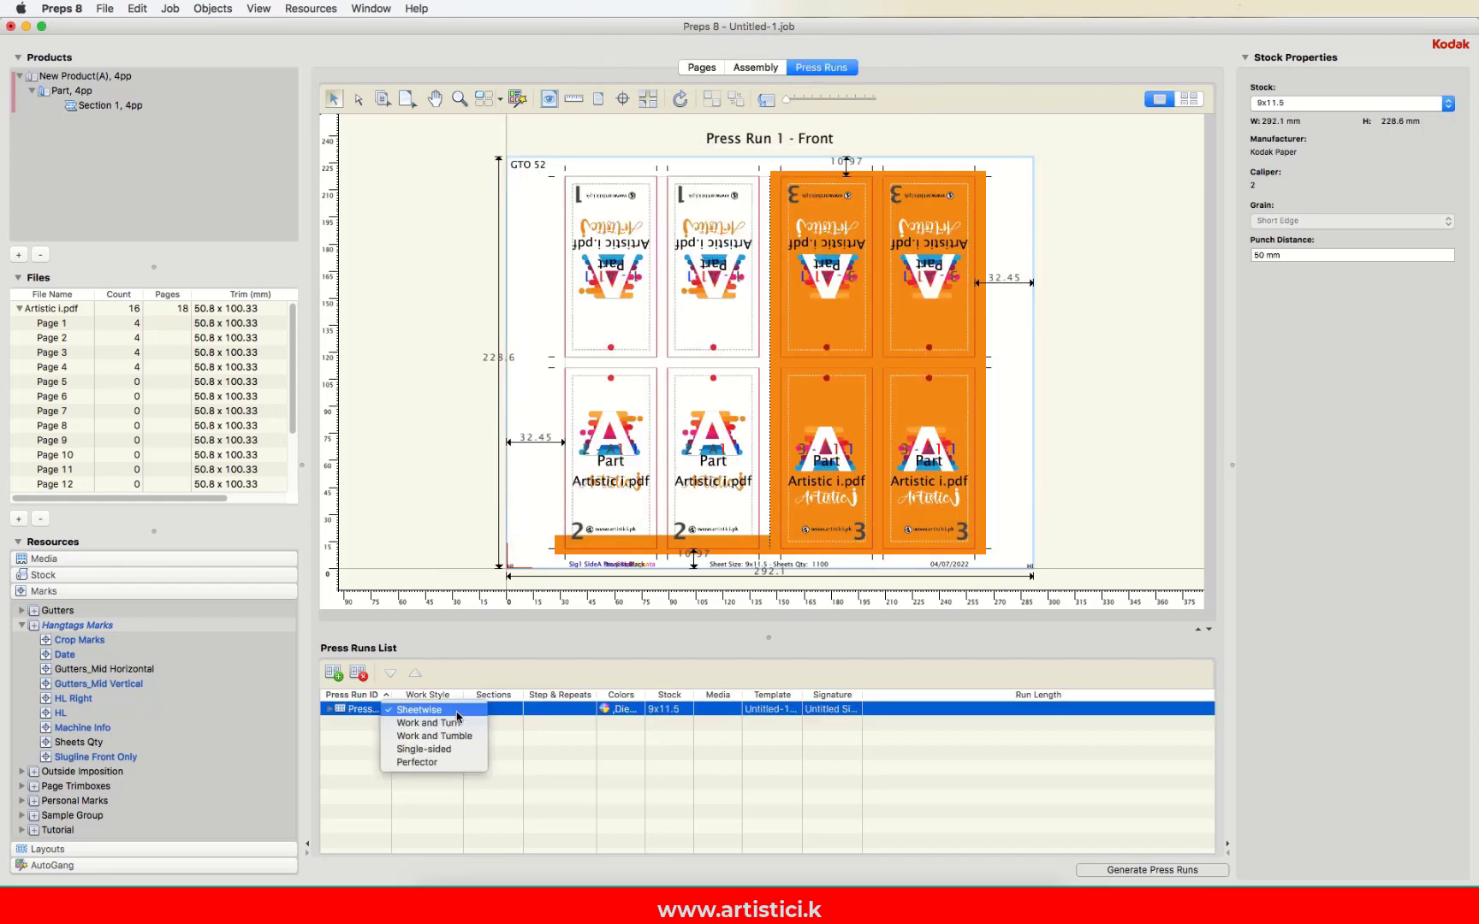
{"action": "left_click", "coordinate": [442, 750]}
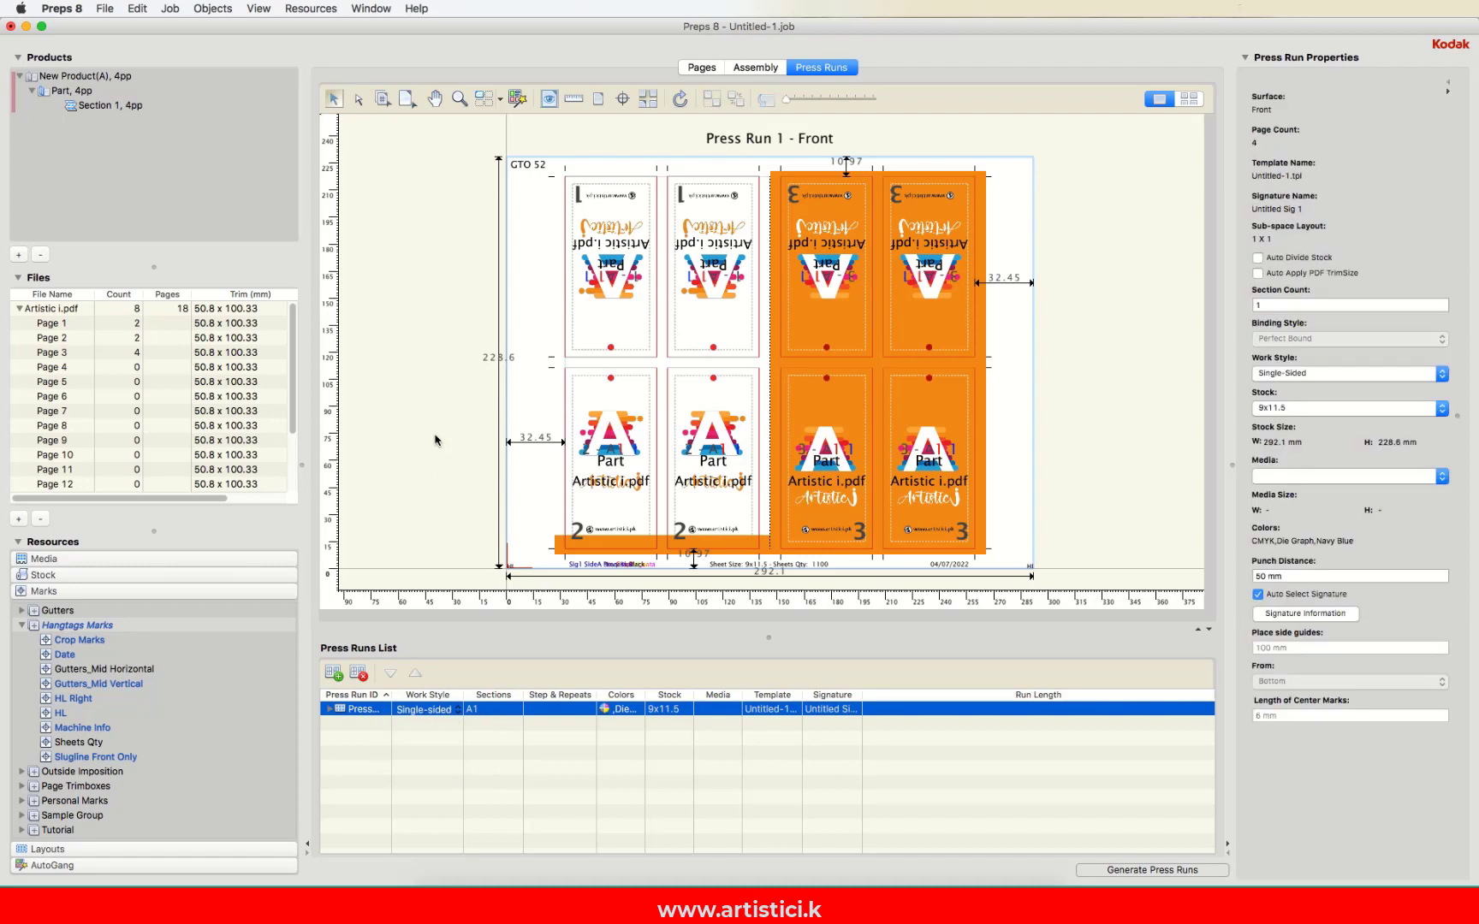
{"action": "left_click", "coordinate": [104, 8]}
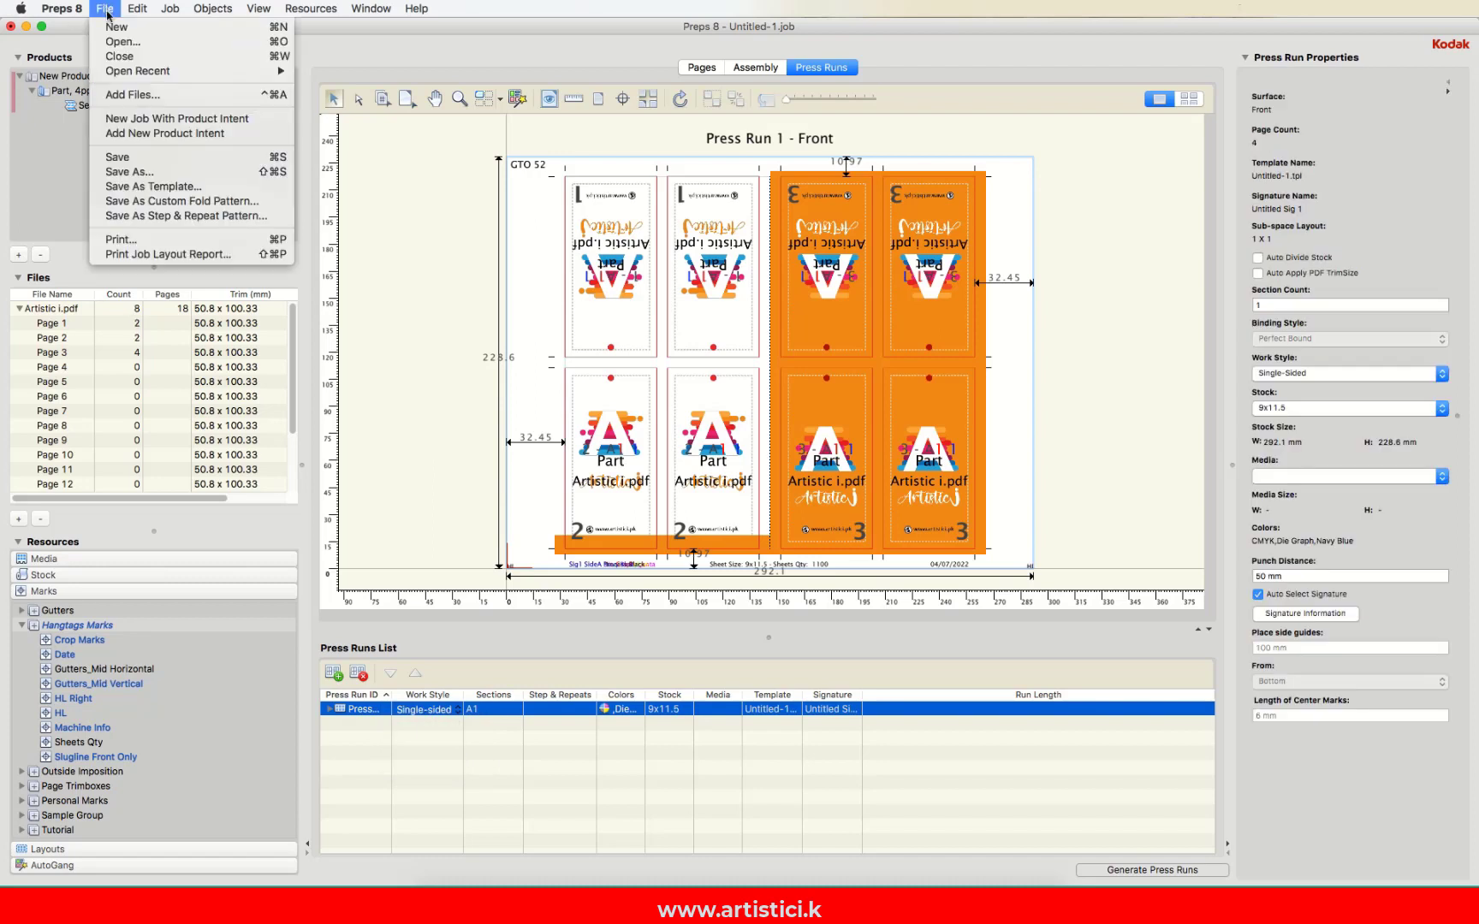
{"action": "left_click", "coordinate": [143, 186]}
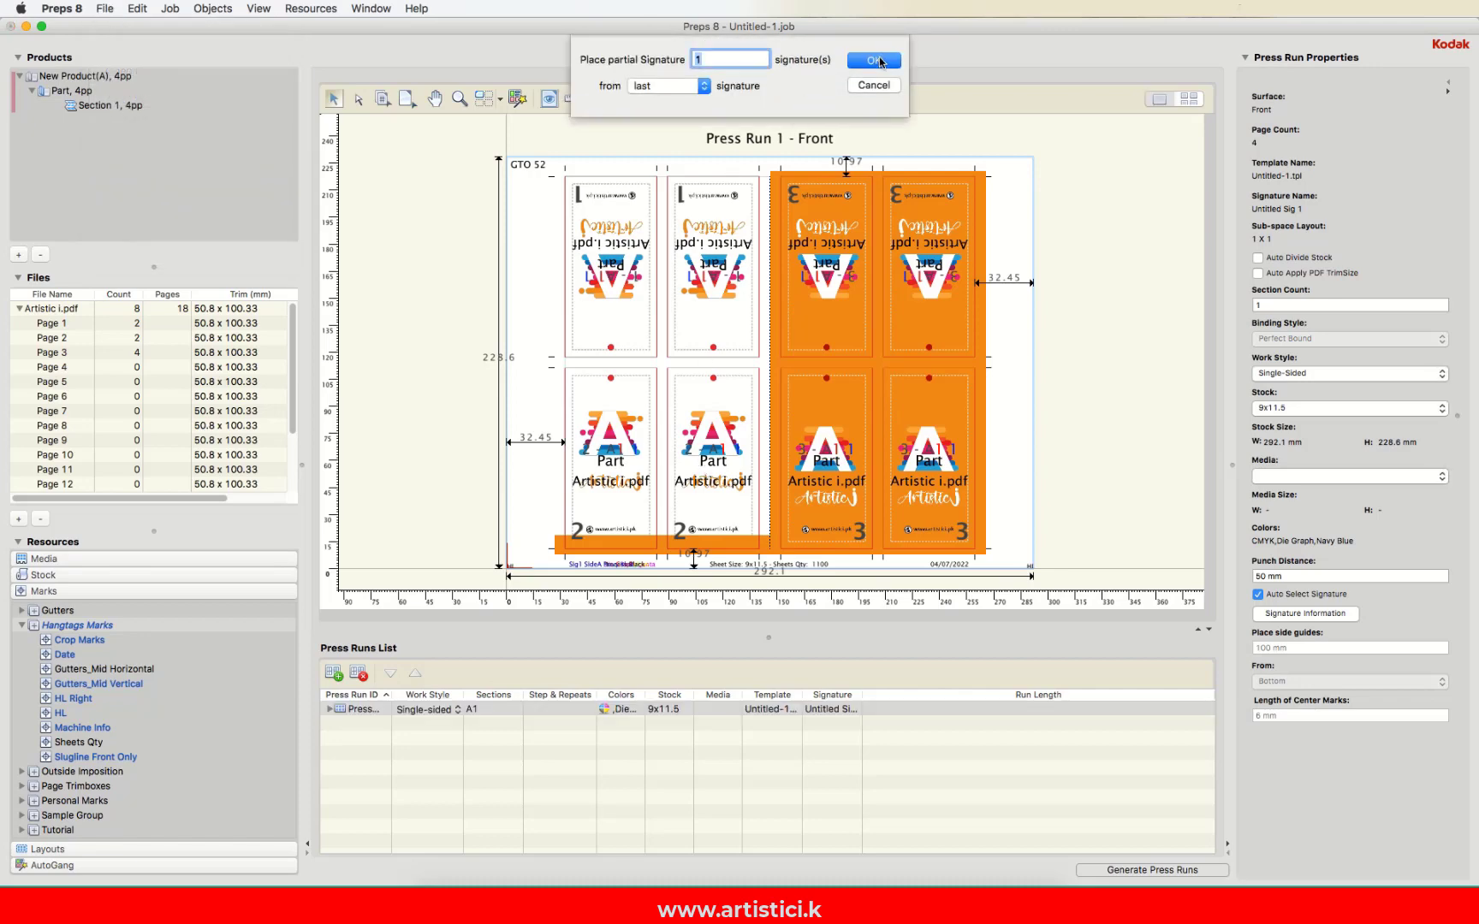
{"action": "key", "text": "Return"}
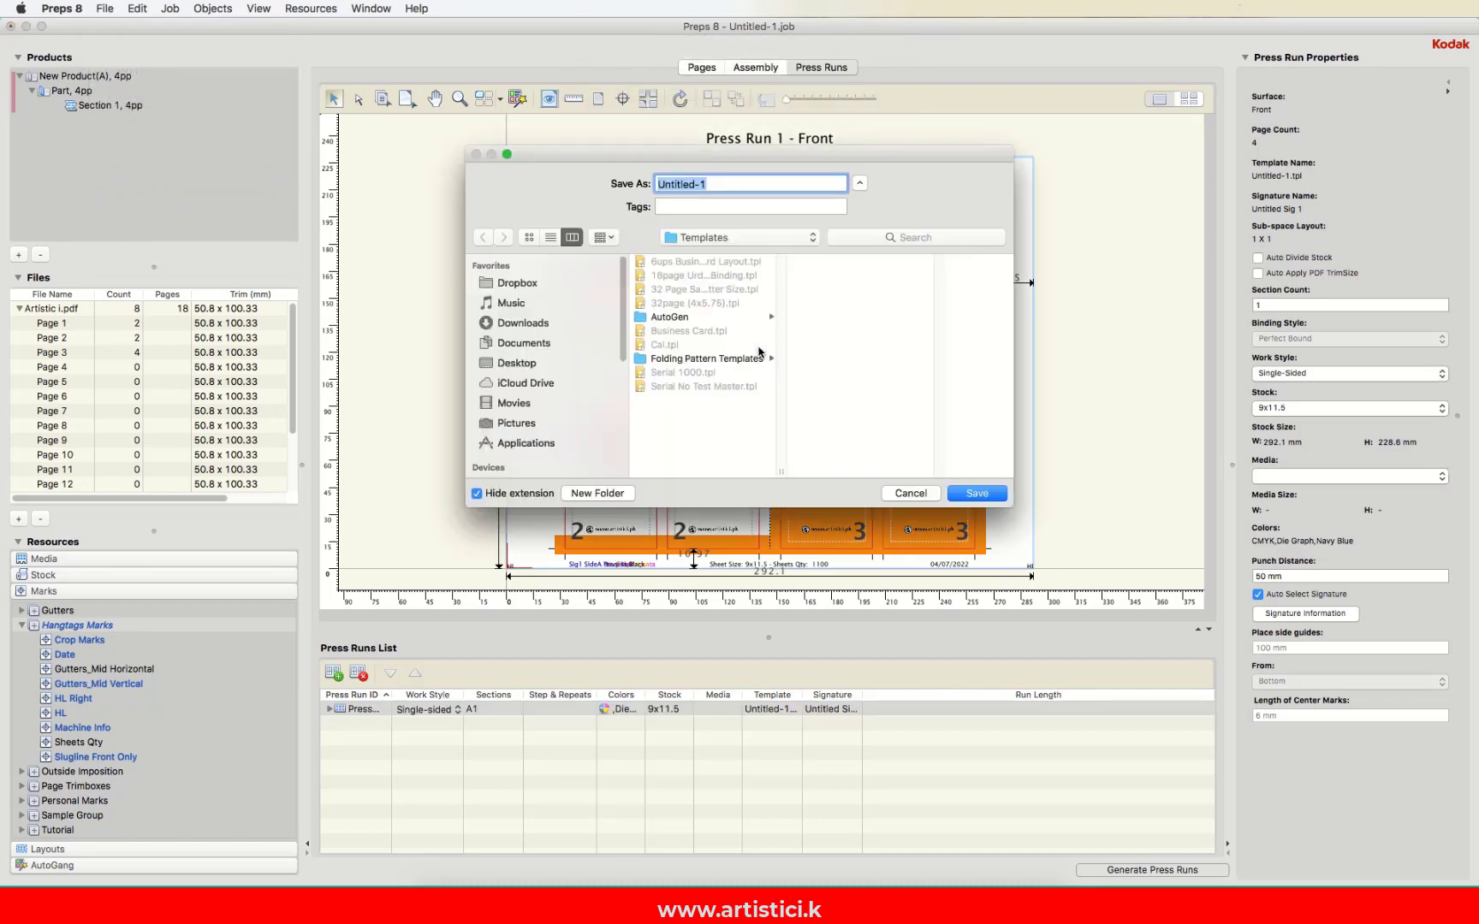
{"action": "type", "text": "Artistic i Hangtags Master"}
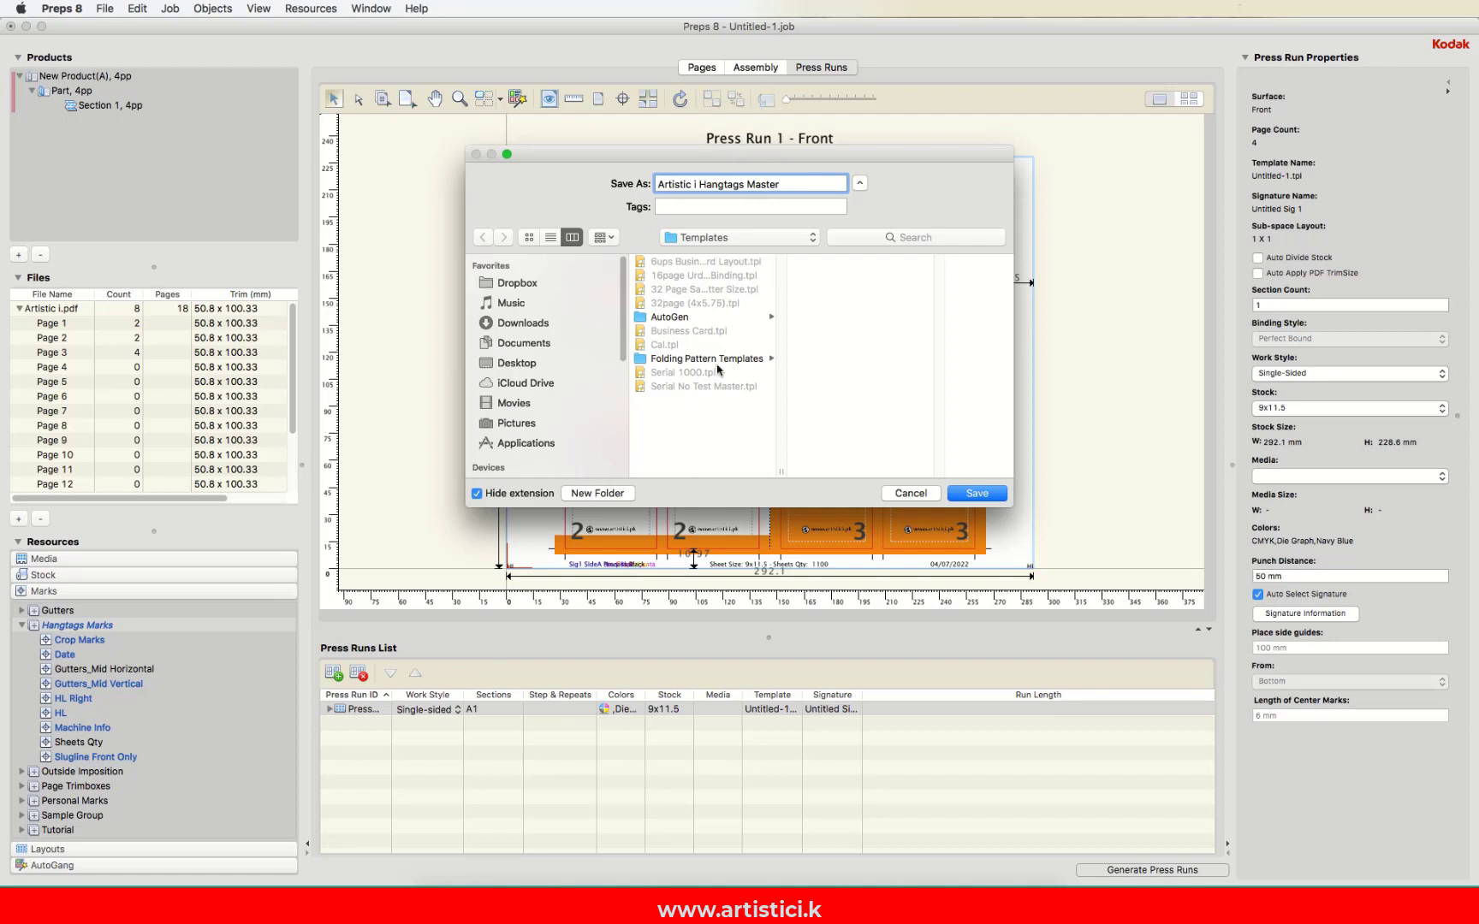
{"action": "left_click_drag", "start_coordinate": [699, 183], "coordinate": [655, 183]}
{"action": "key", "text": "BackSpace"}
{"action": "left_click", "coordinate": [978, 494]}
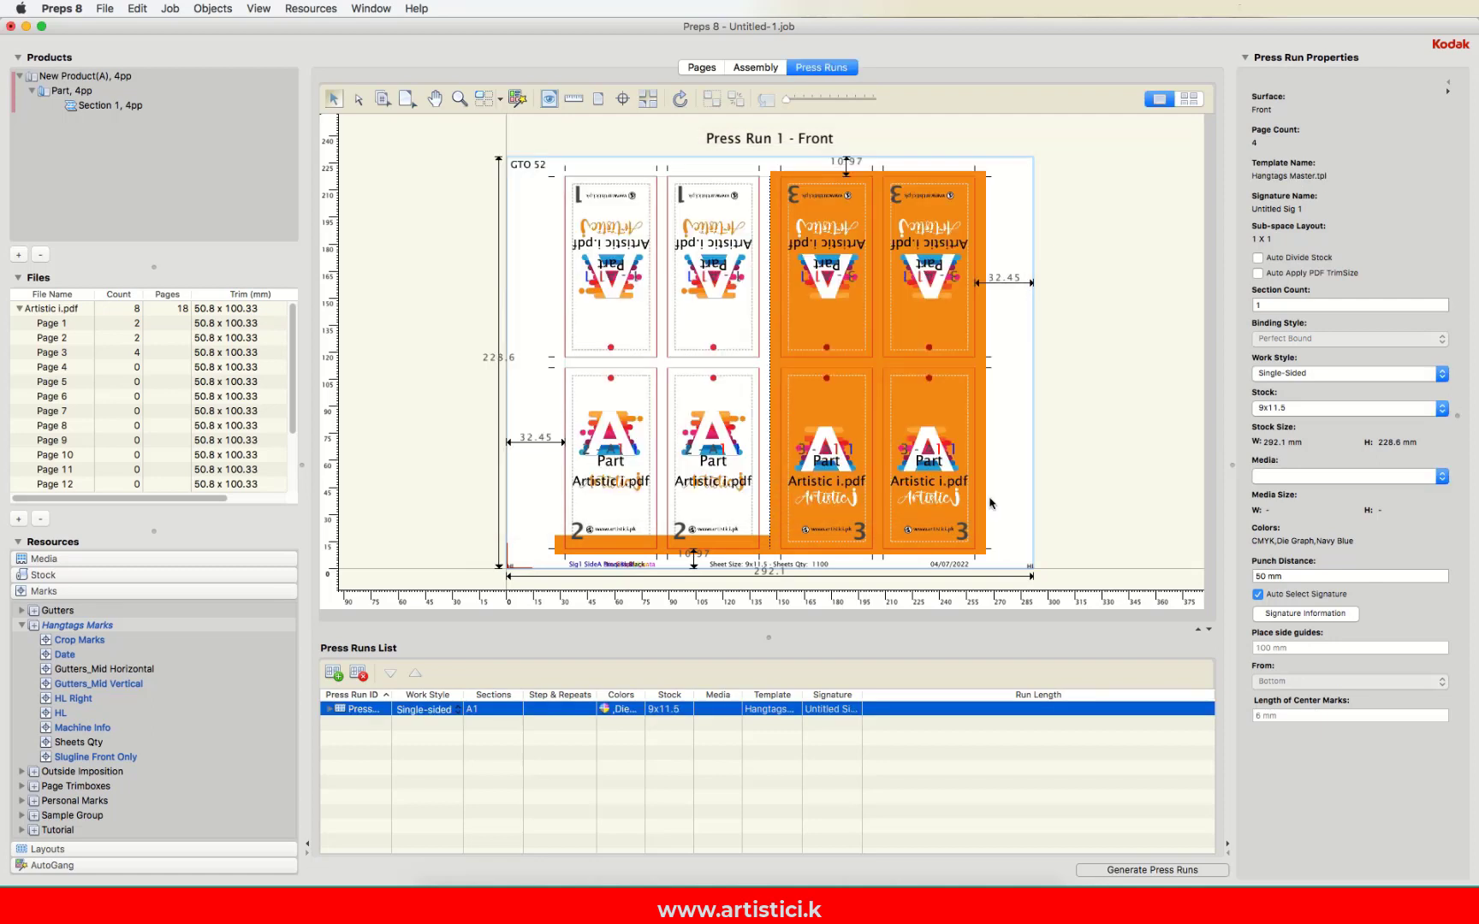
{"action": "left_click", "coordinate": [460, 432]}
Step: Close the current job without saving it and start a new job
{"action": "left_click", "coordinate": [104, 8]}
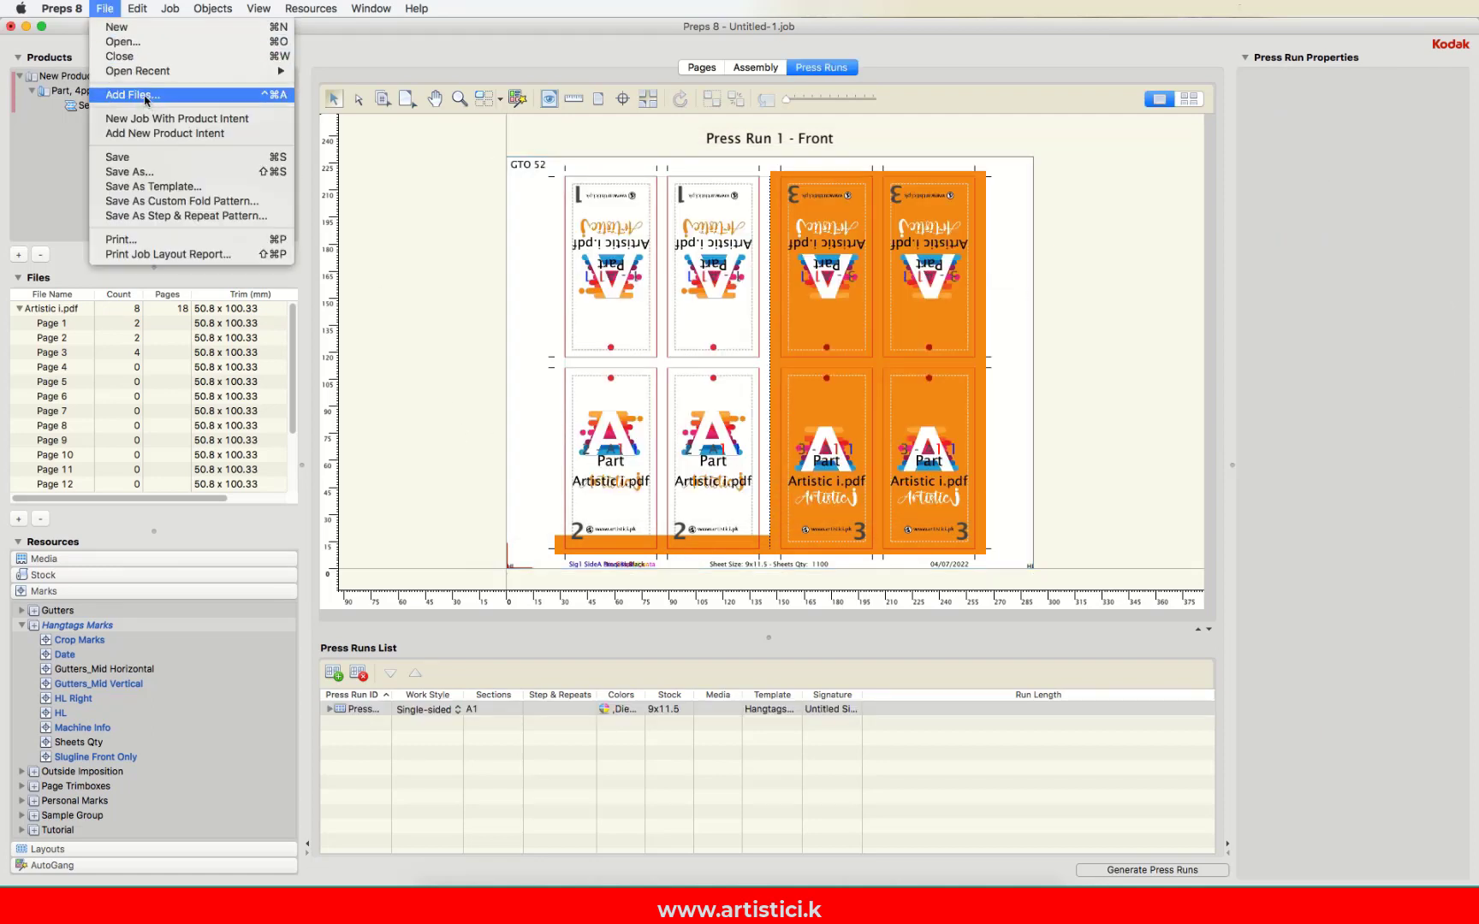
{"action": "left_click", "coordinate": [712, 310]}
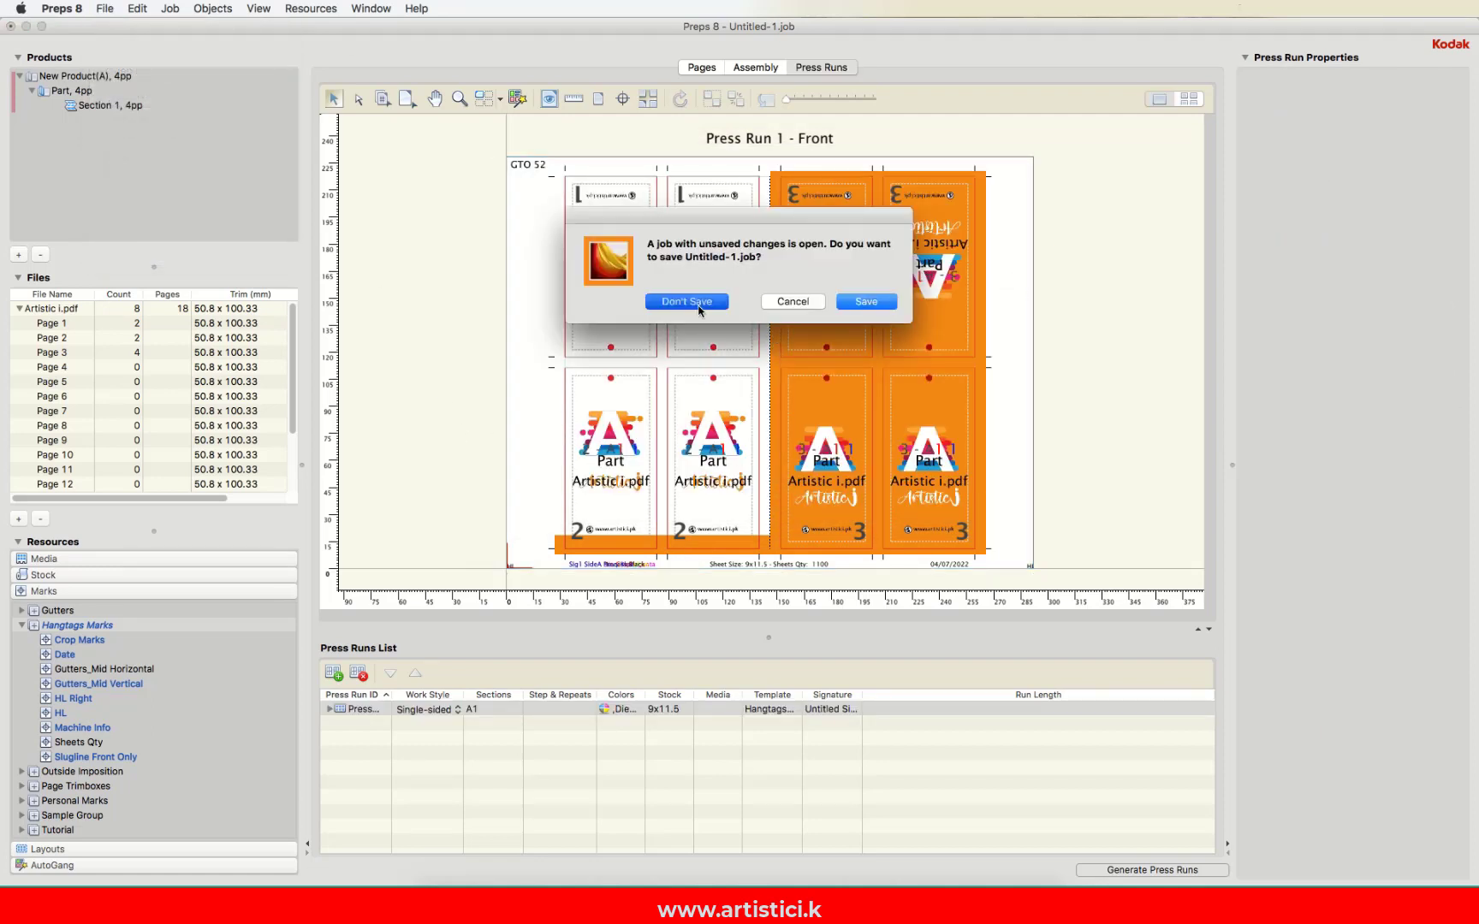
{"action": "left_click", "coordinate": [106, 8]}
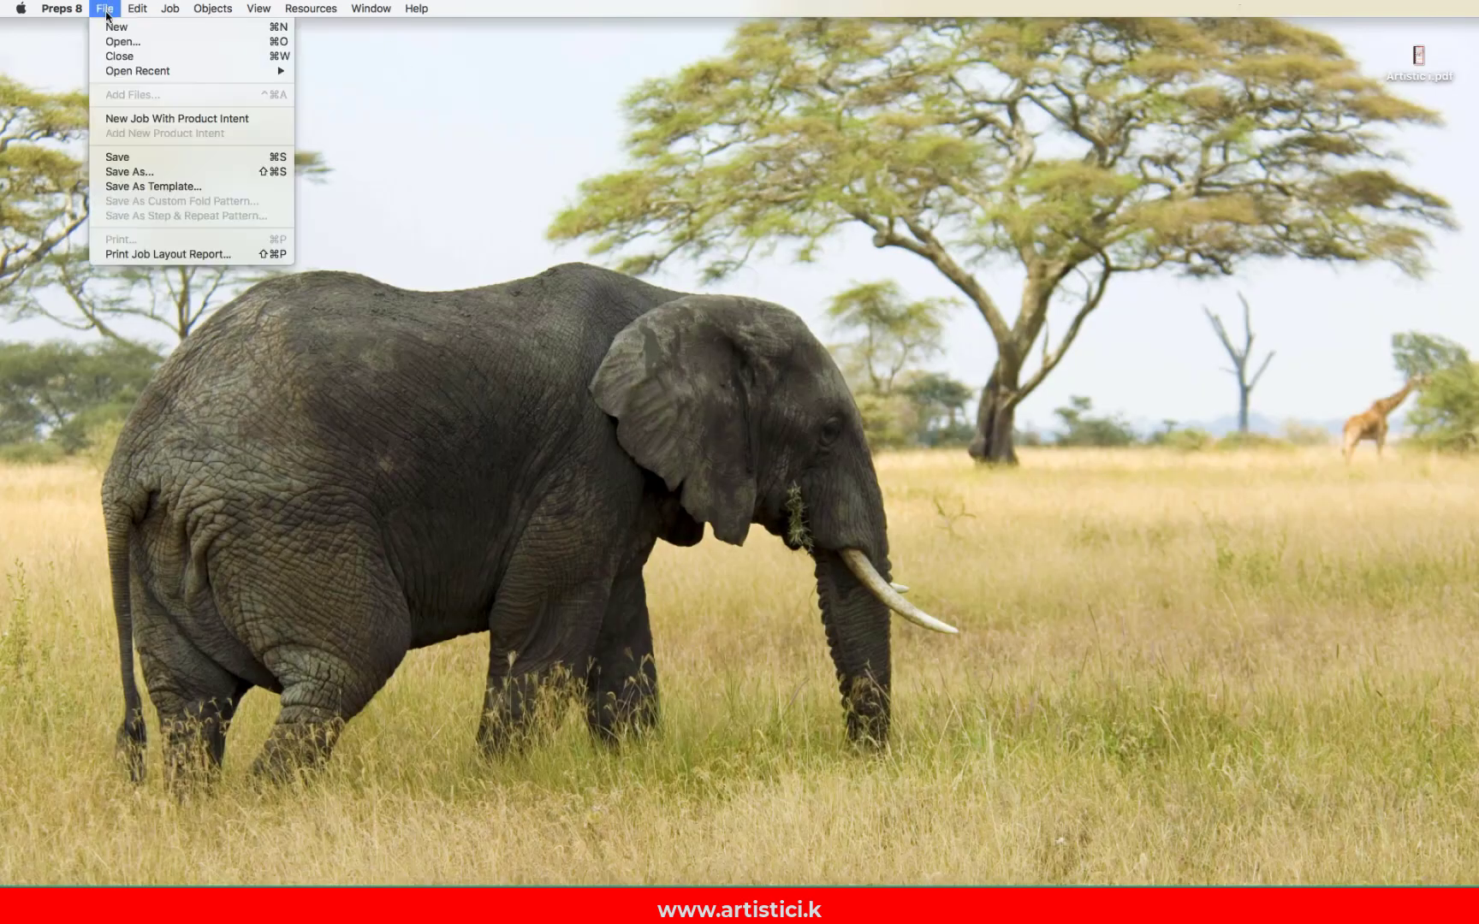
{"action": "left_click", "coordinate": [114, 26]}
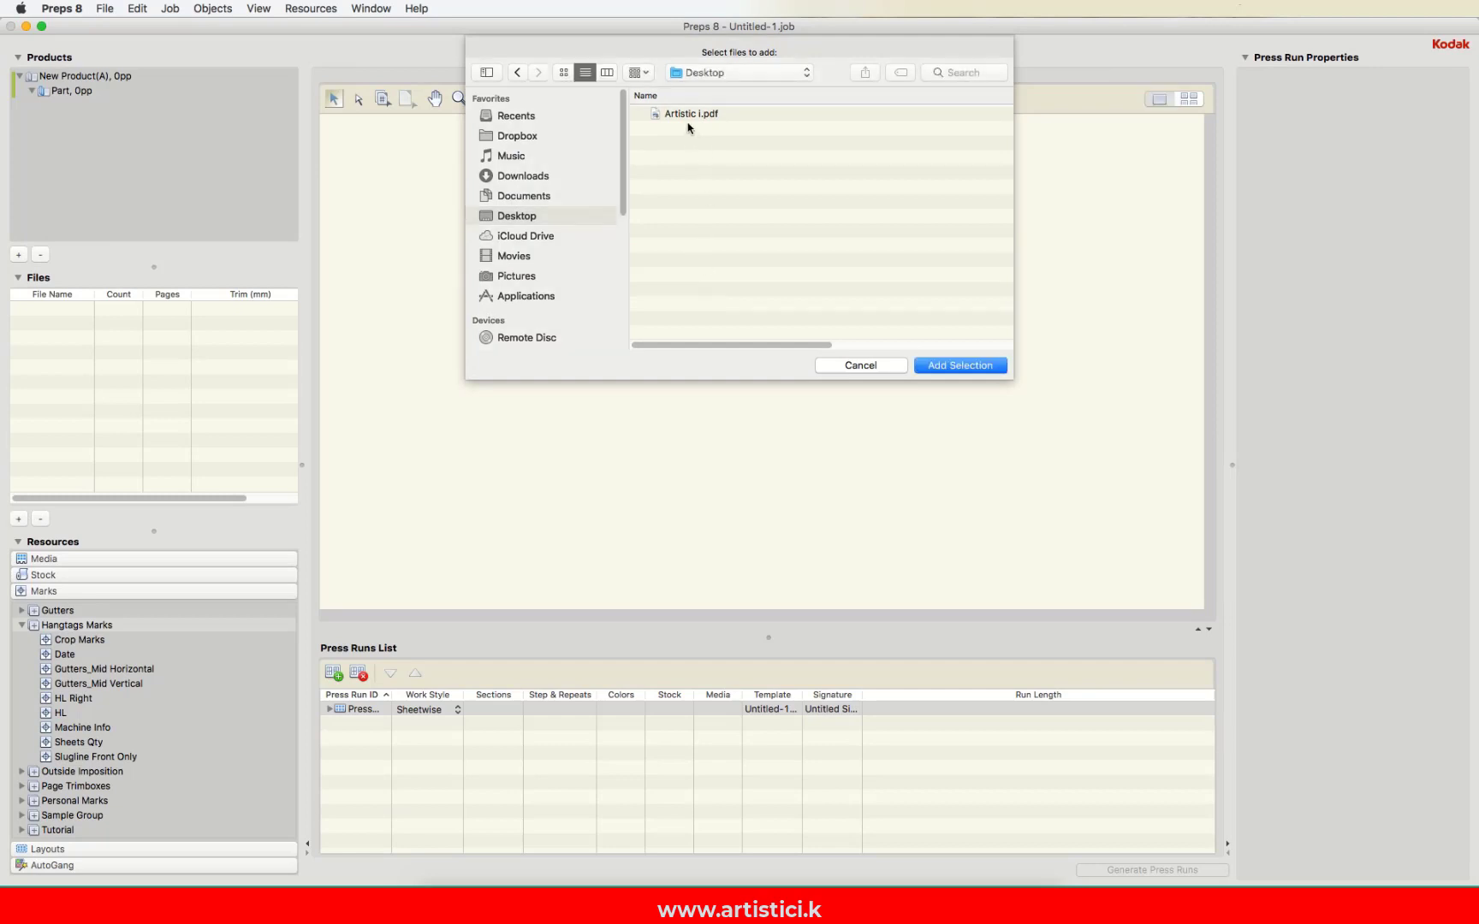
Step: Add Artistic i.pdf from the Desktop to the job and place all its pages in the product part's page list
{"action": "left_click", "coordinate": [680, 115]}
{"action": "left_click", "coordinate": [948, 365]}
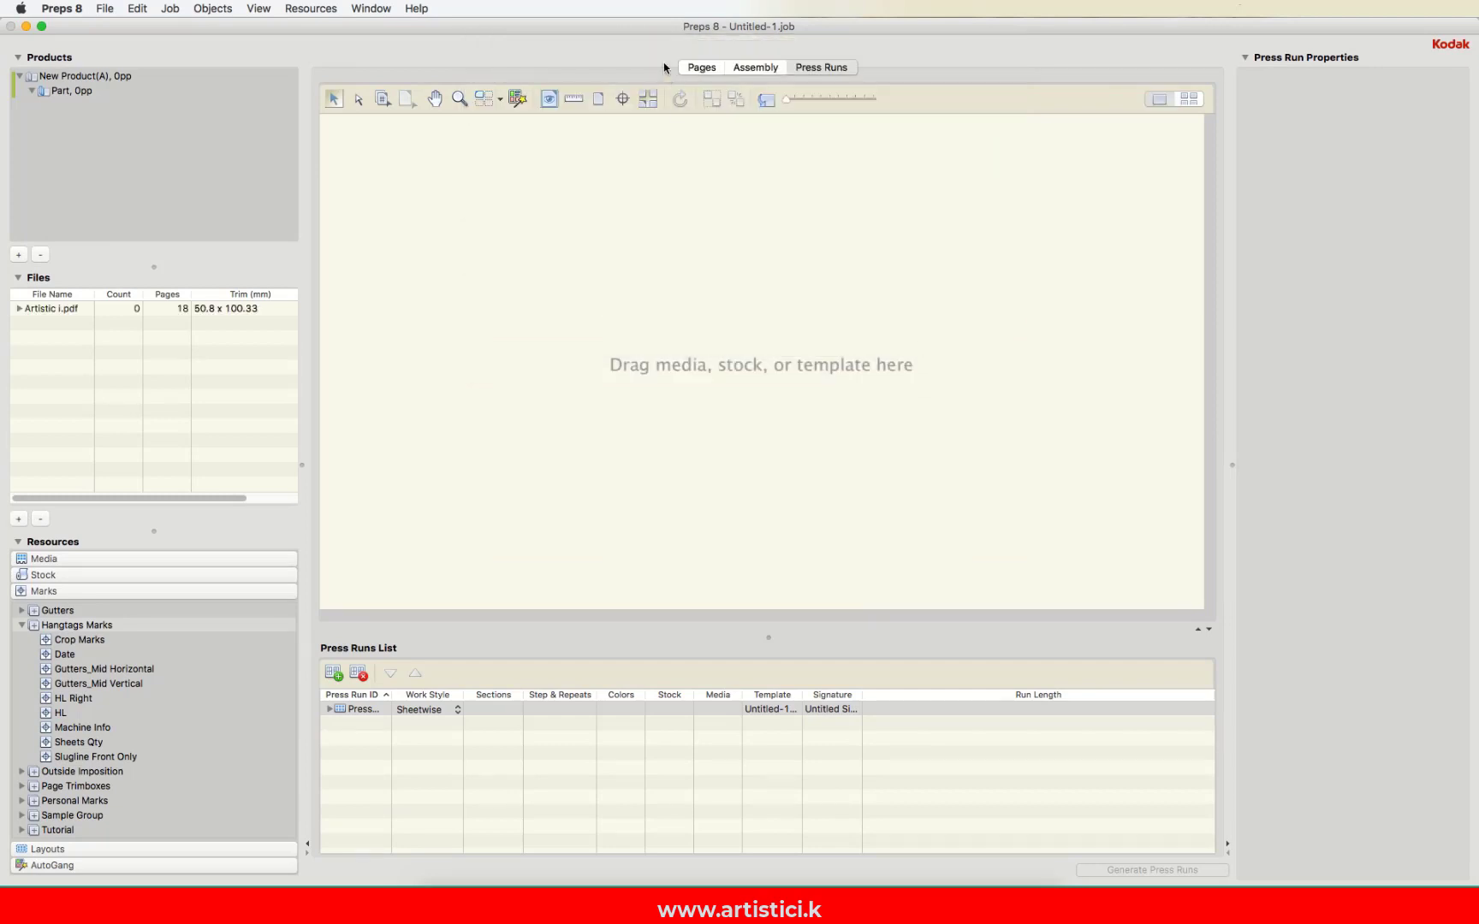
{"action": "left_click", "coordinate": [700, 68]}
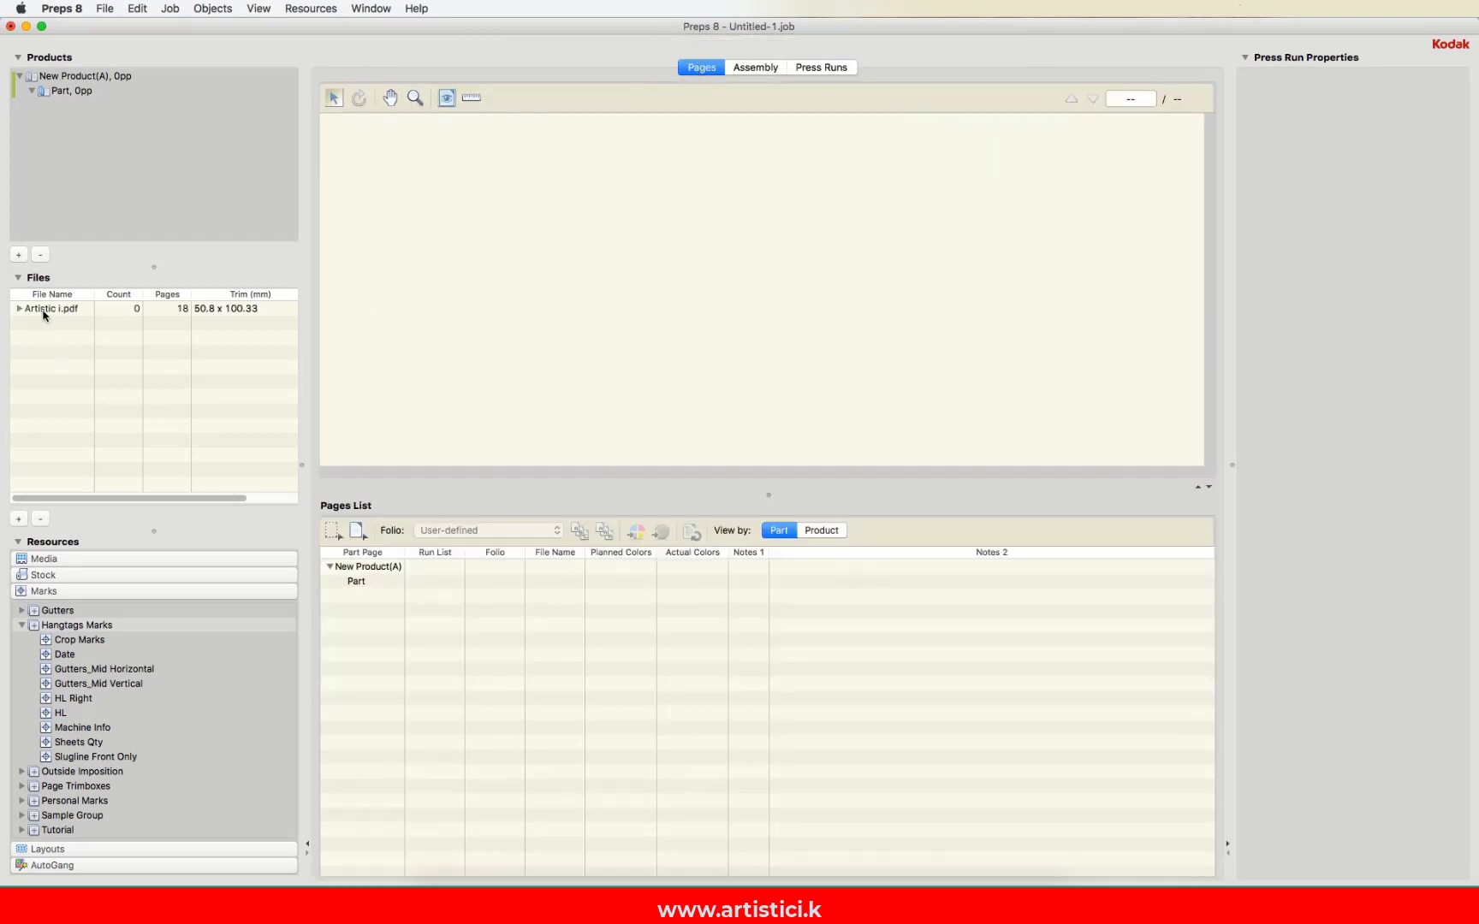
{"action": "left_click_drag", "start_coordinate": [44, 309], "coordinate": [382, 569]}
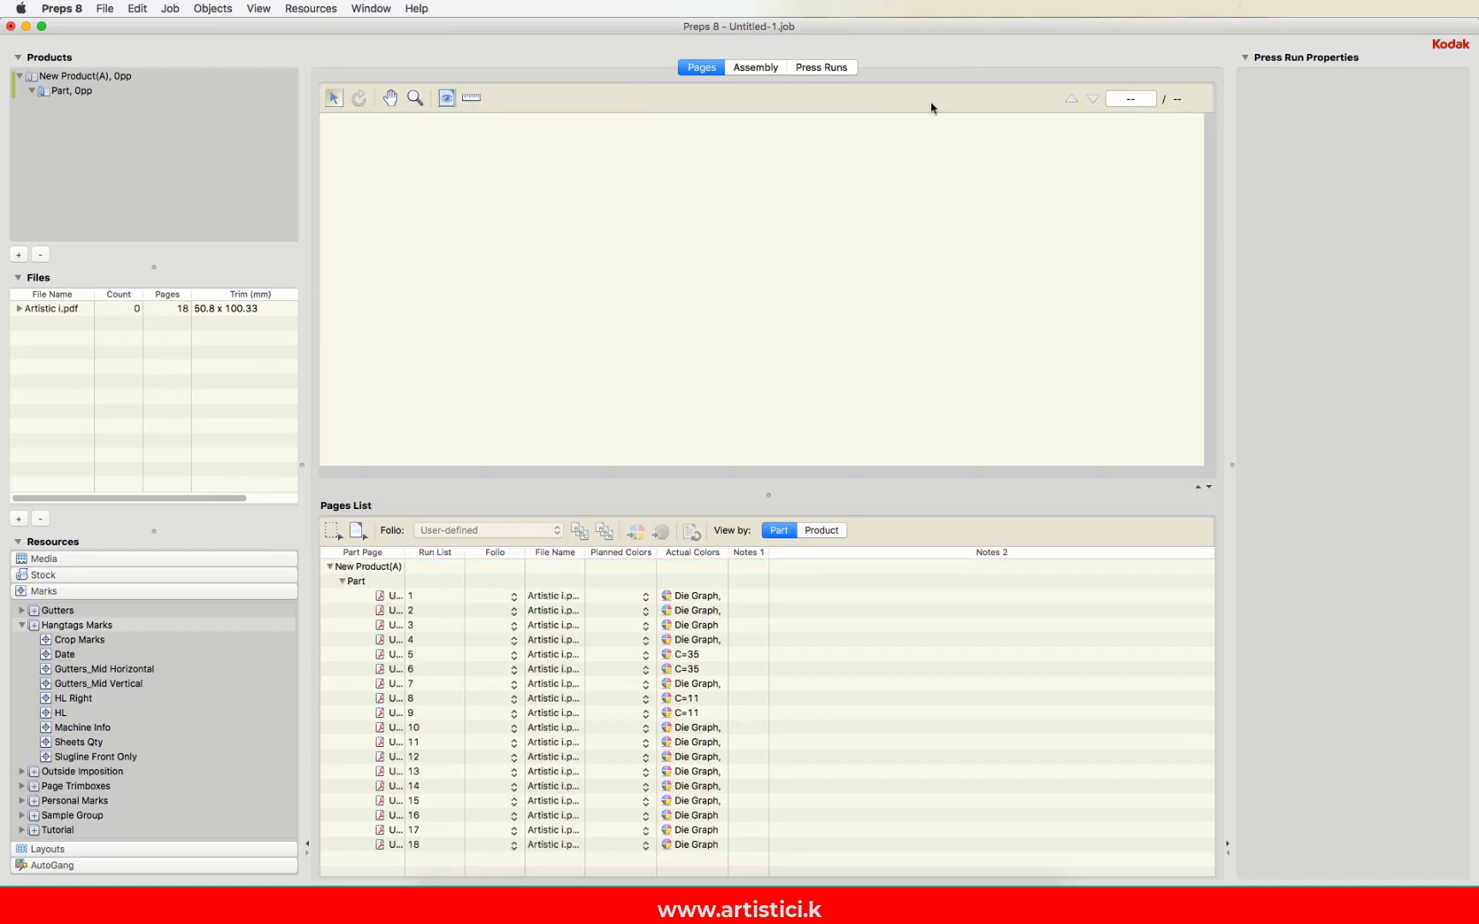
Step: Generate the job's press runs by auto-selecting signatures from the Hangtags Master.tpl layout template
{"action": "left_click", "coordinate": [821, 68]}
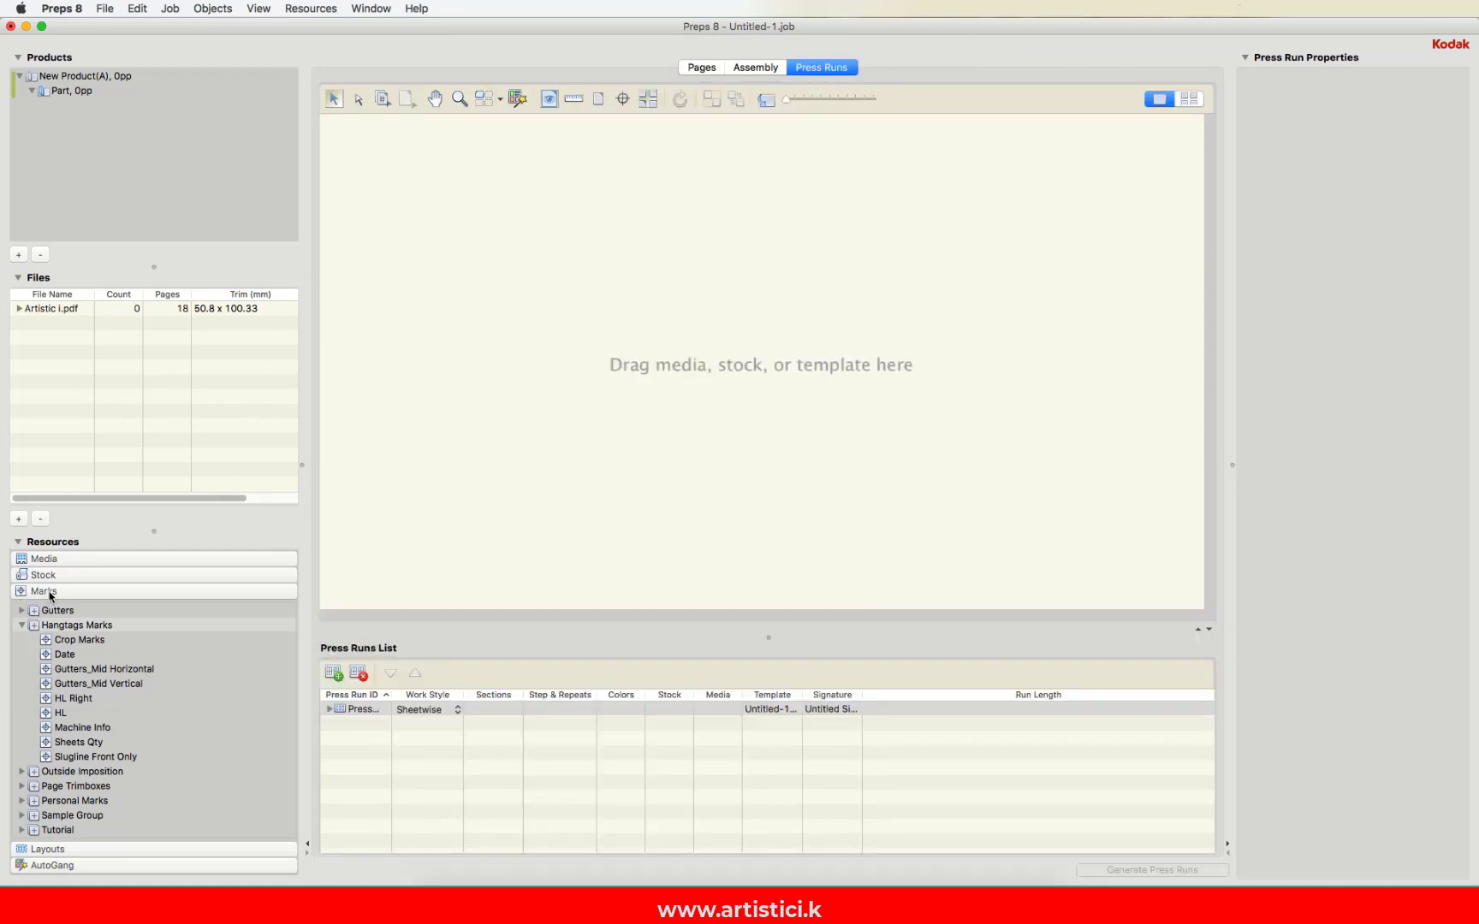
{"action": "left_click", "coordinate": [23, 625]}
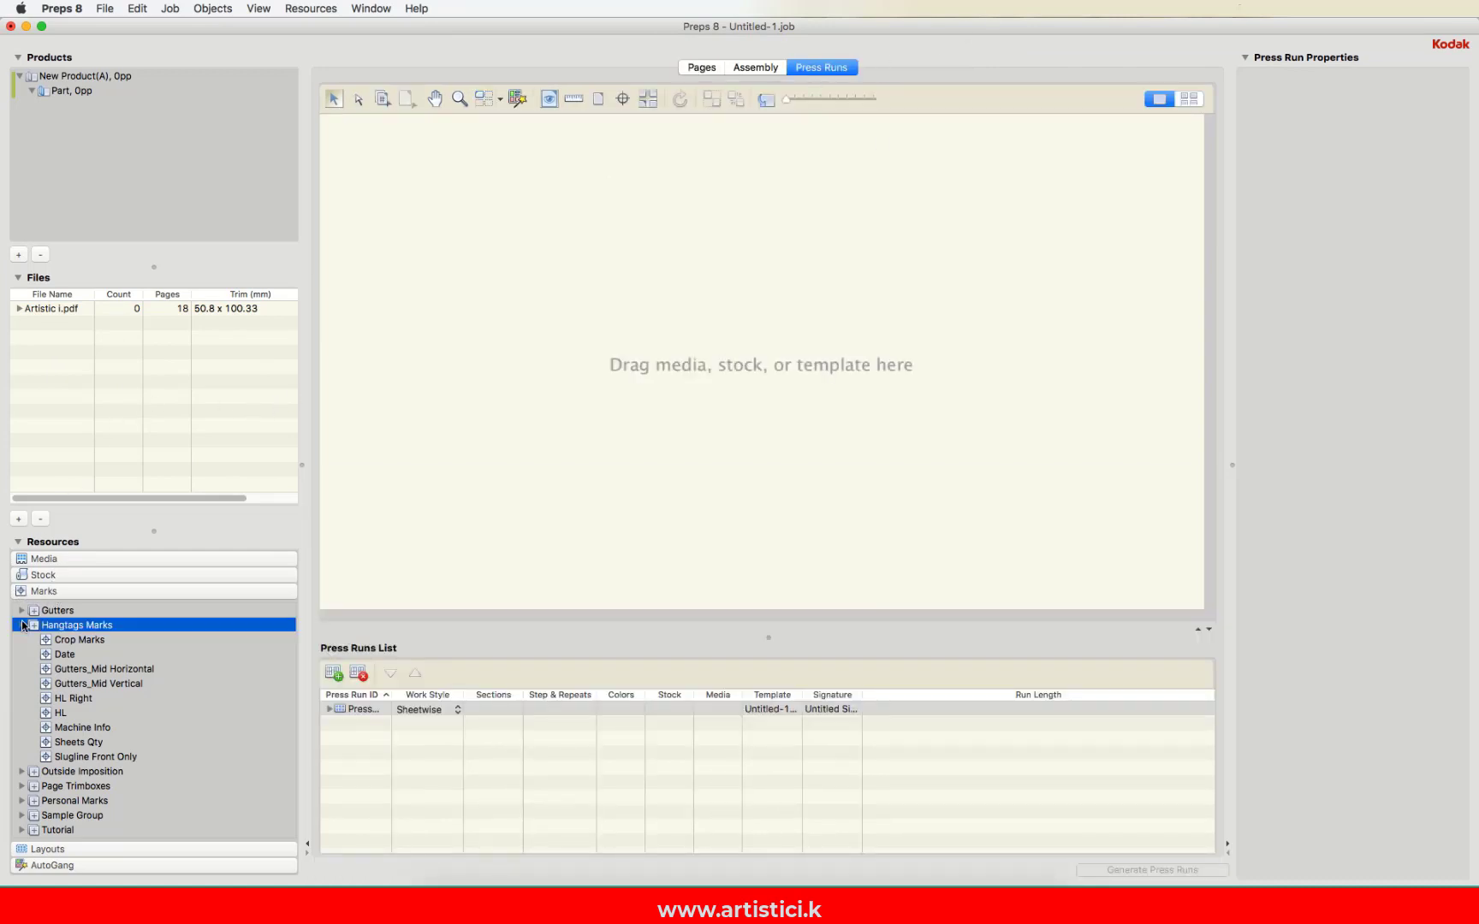
{"action": "left_click", "coordinate": [68, 853]}
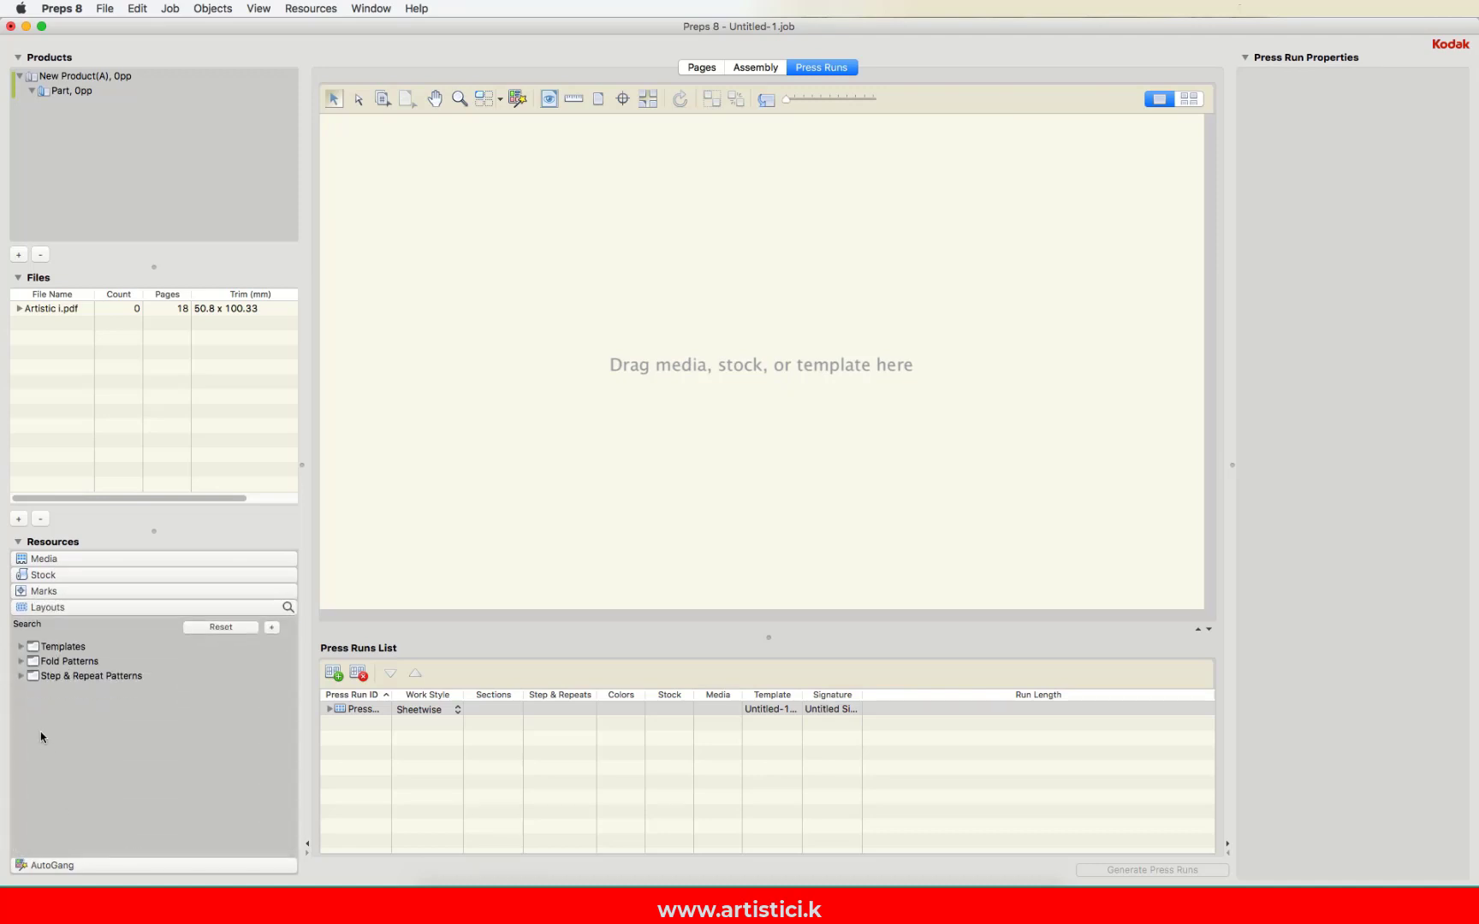
{"action": "left_click", "coordinate": [21, 648]}
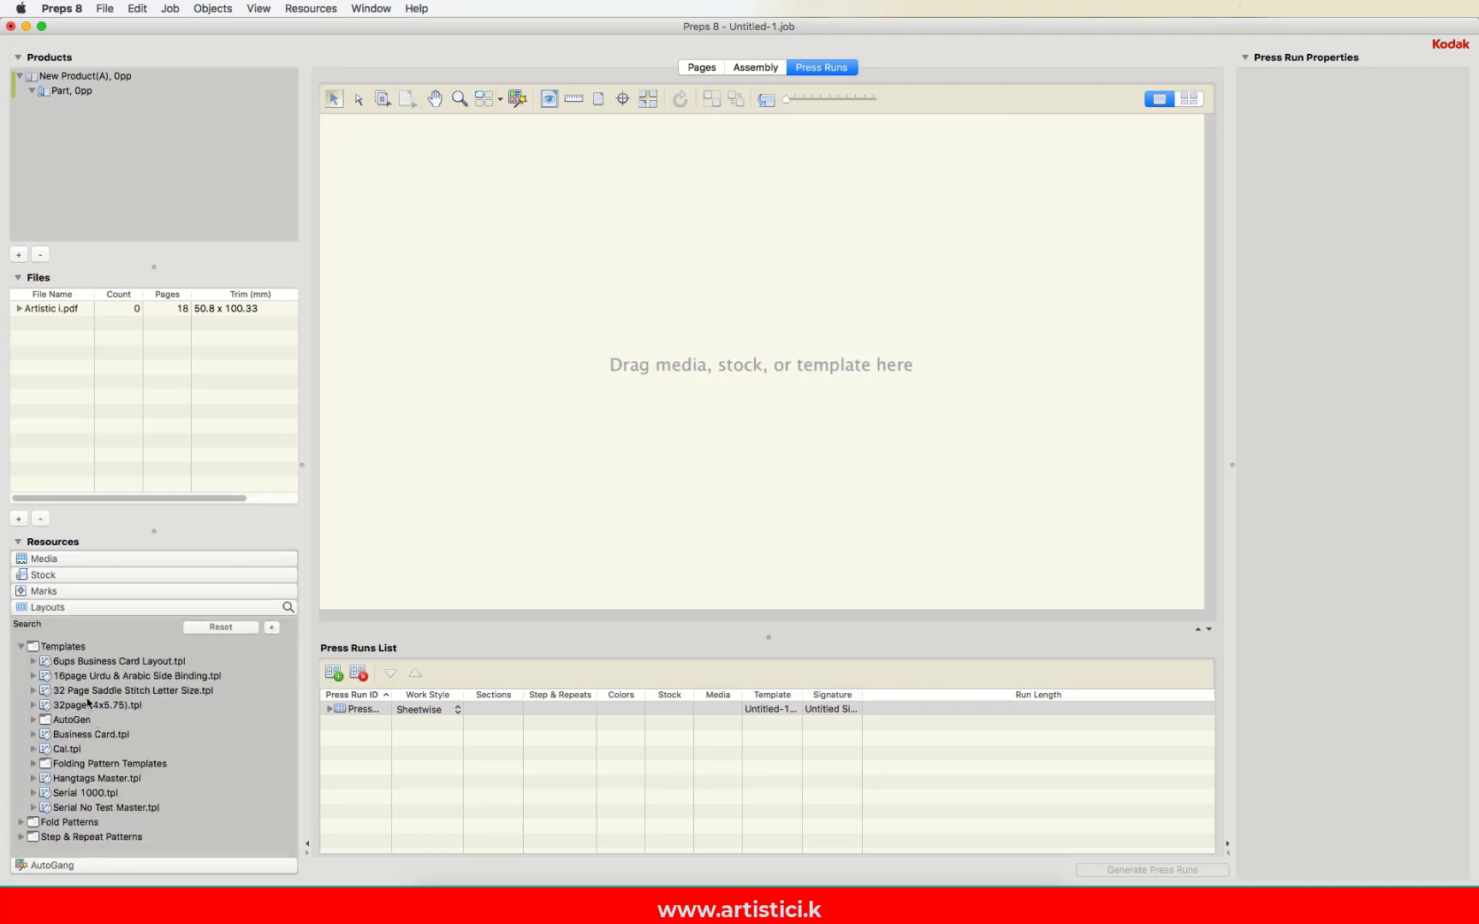
{"action": "left_click", "coordinate": [94, 779]}
{"action": "right_click", "coordinate": [98, 782]}
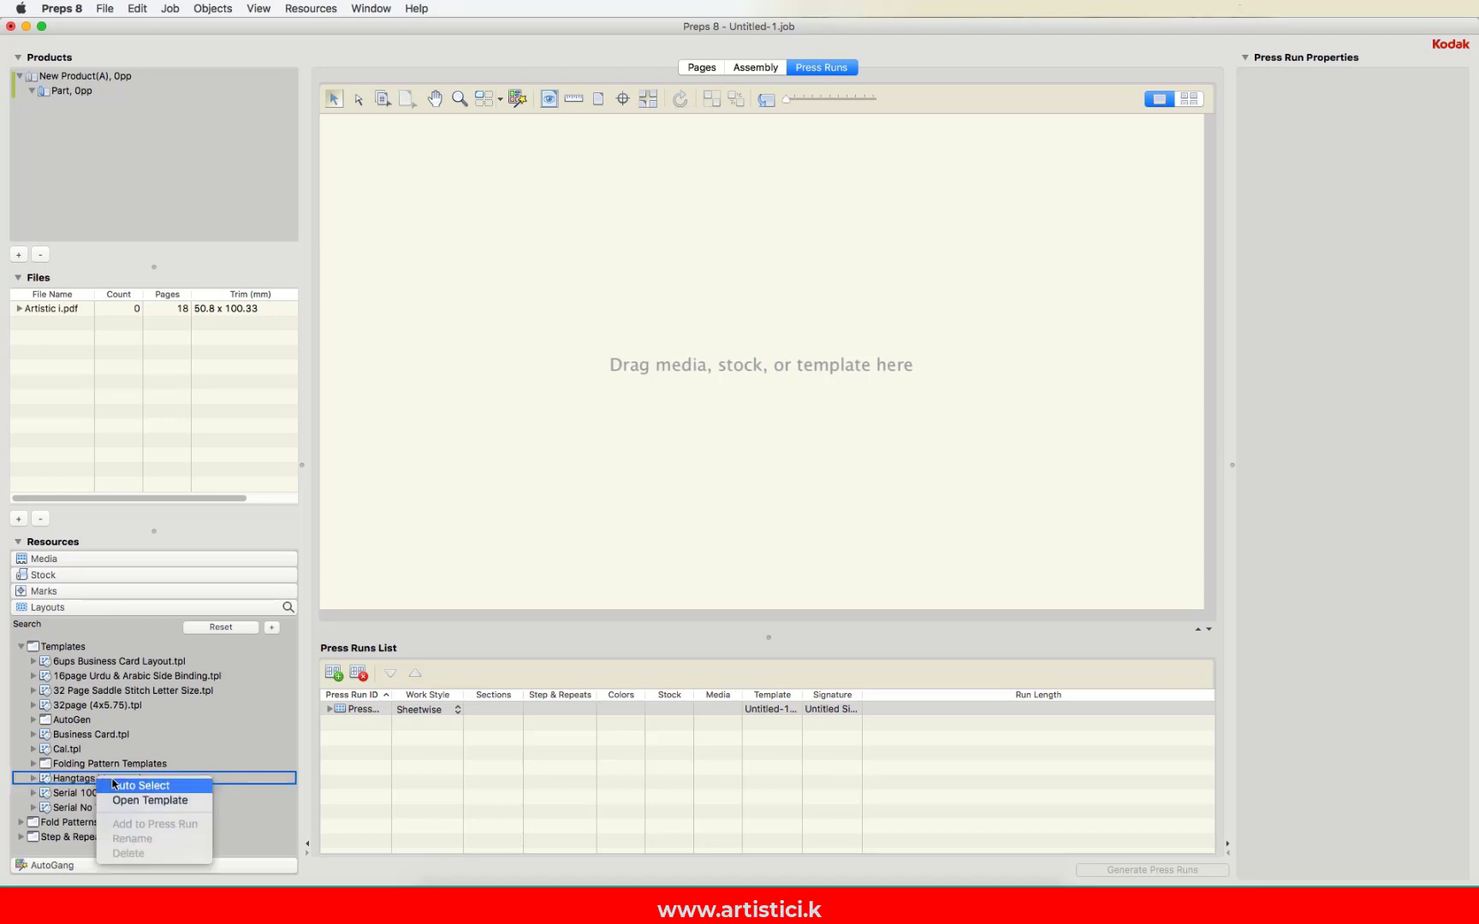
{"action": "left_click", "coordinate": [137, 786]}
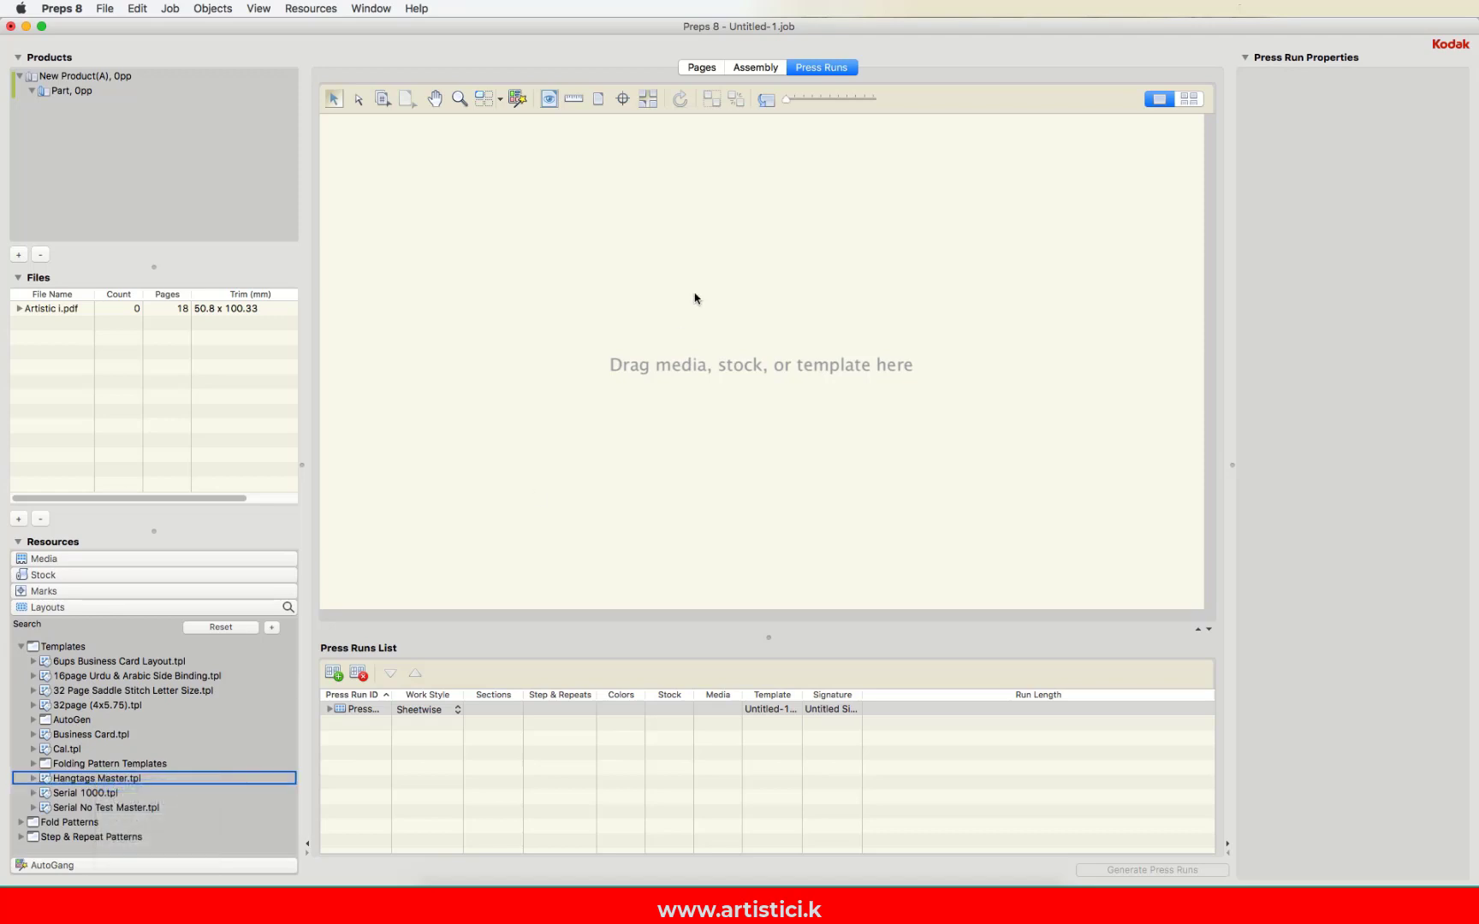
{"action": "left_click", "coordinate": [847, 303]}
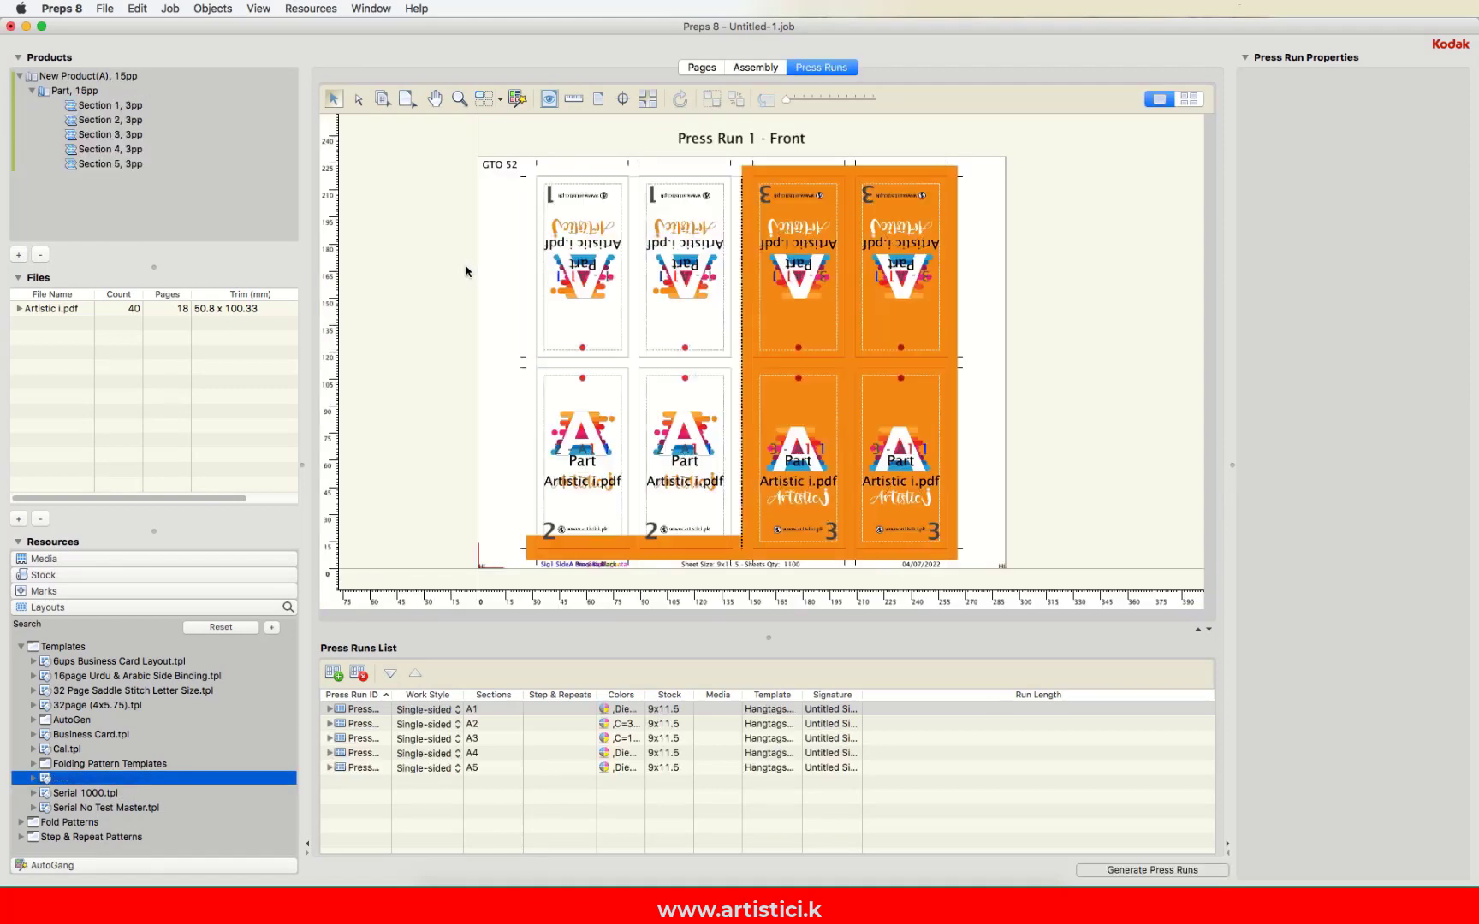
Step: Check press runs 2 to 5 and add another press run for the remaining pages
{"action": "left_click", "coordinate": [484, 725]}
{"action": "left_click", "coordinate": [485, 739]}
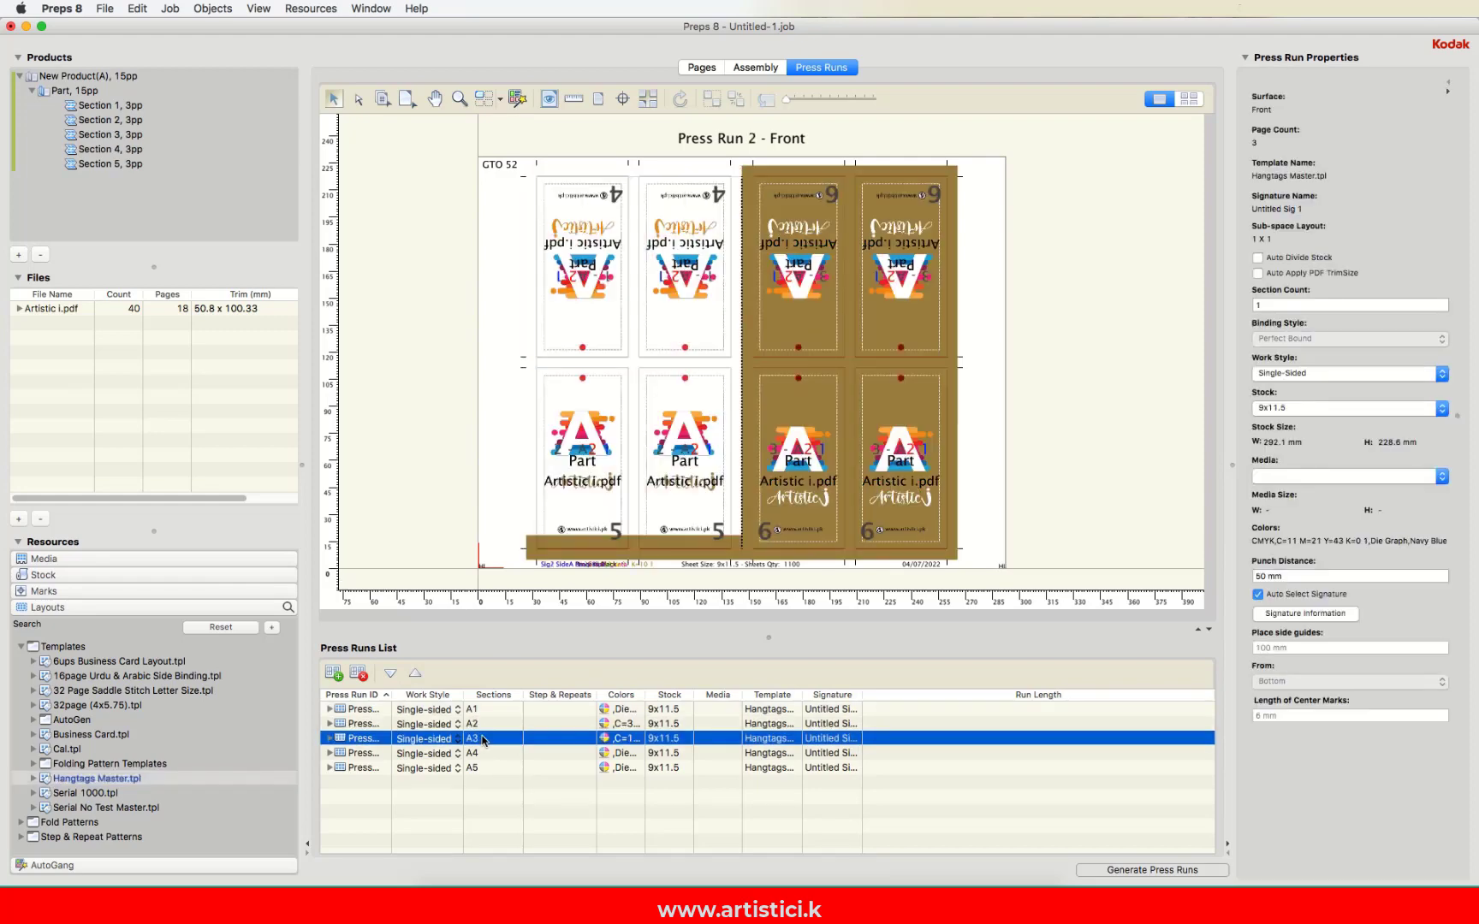
{"action": "left_click", "coordinate": [484, 753]}
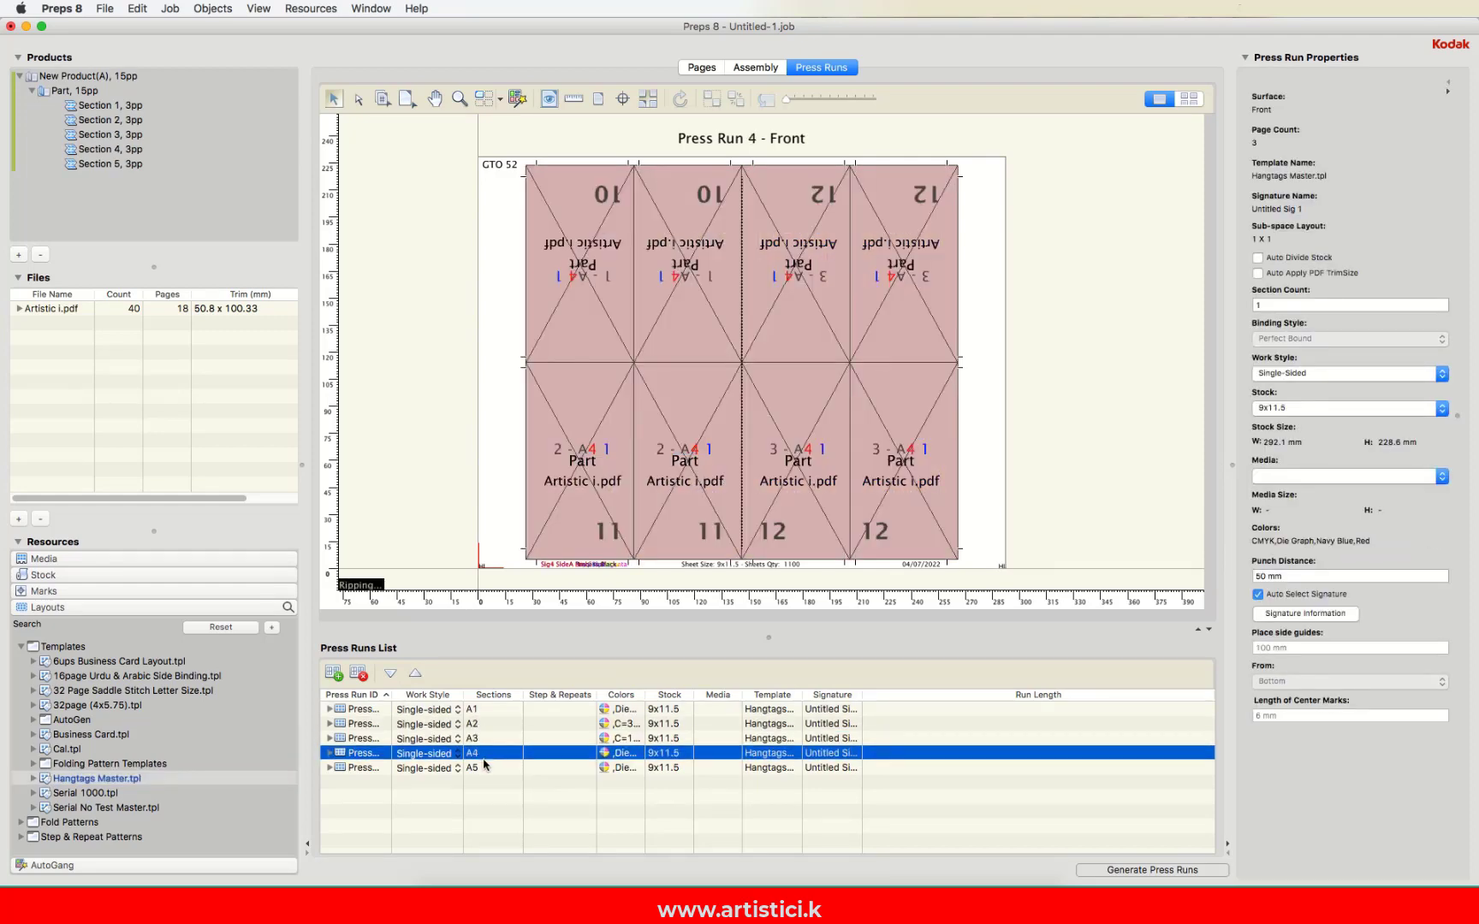
{"action": "left_click", "coordinate": [488, 768]}
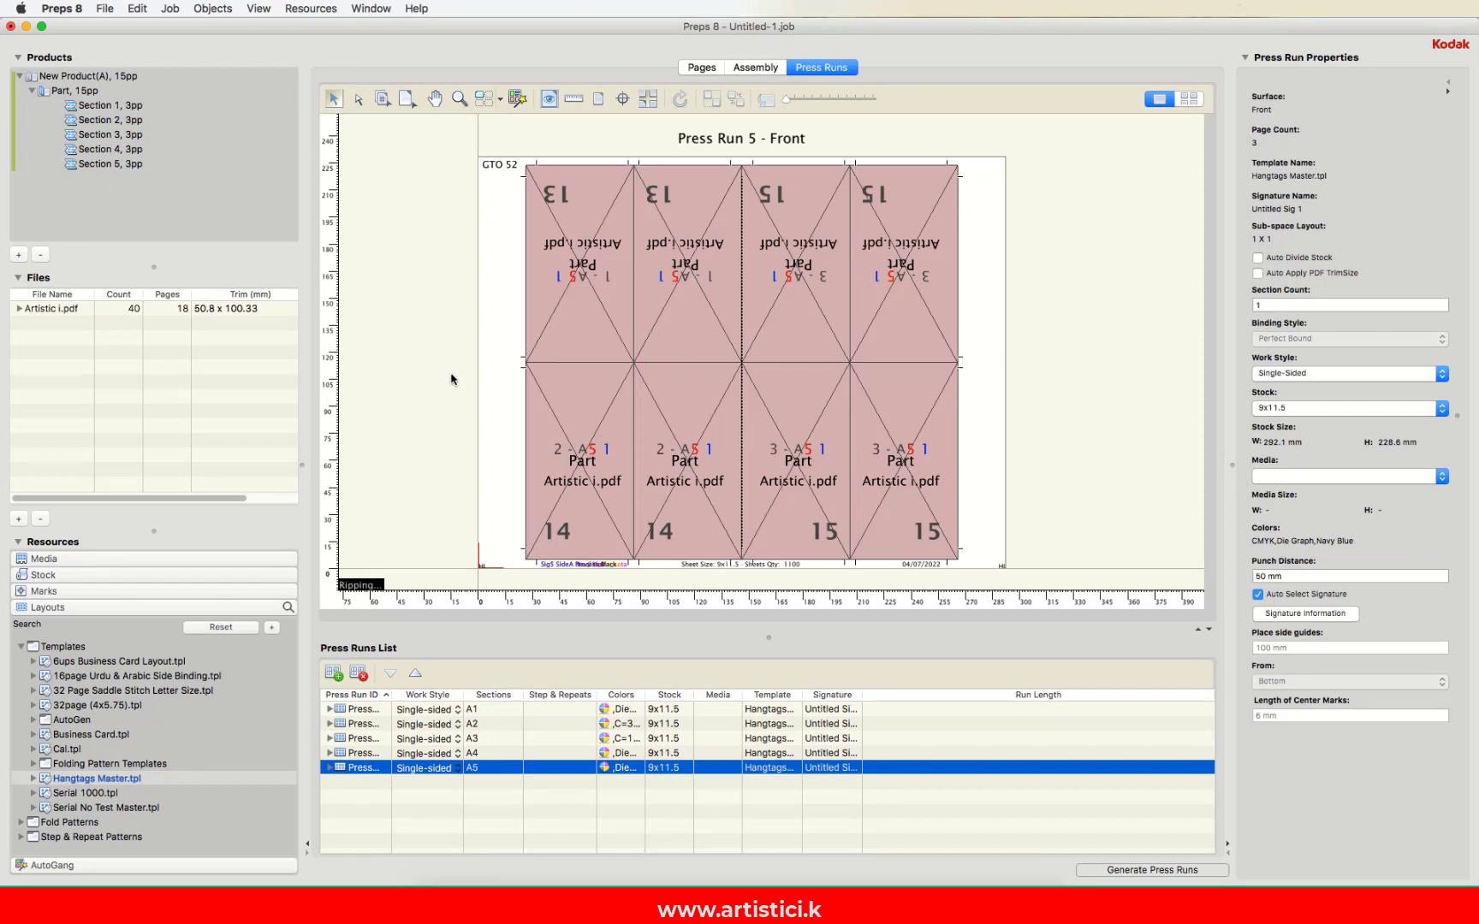
{"action": "left_click", "coordinate": [332, 672]}
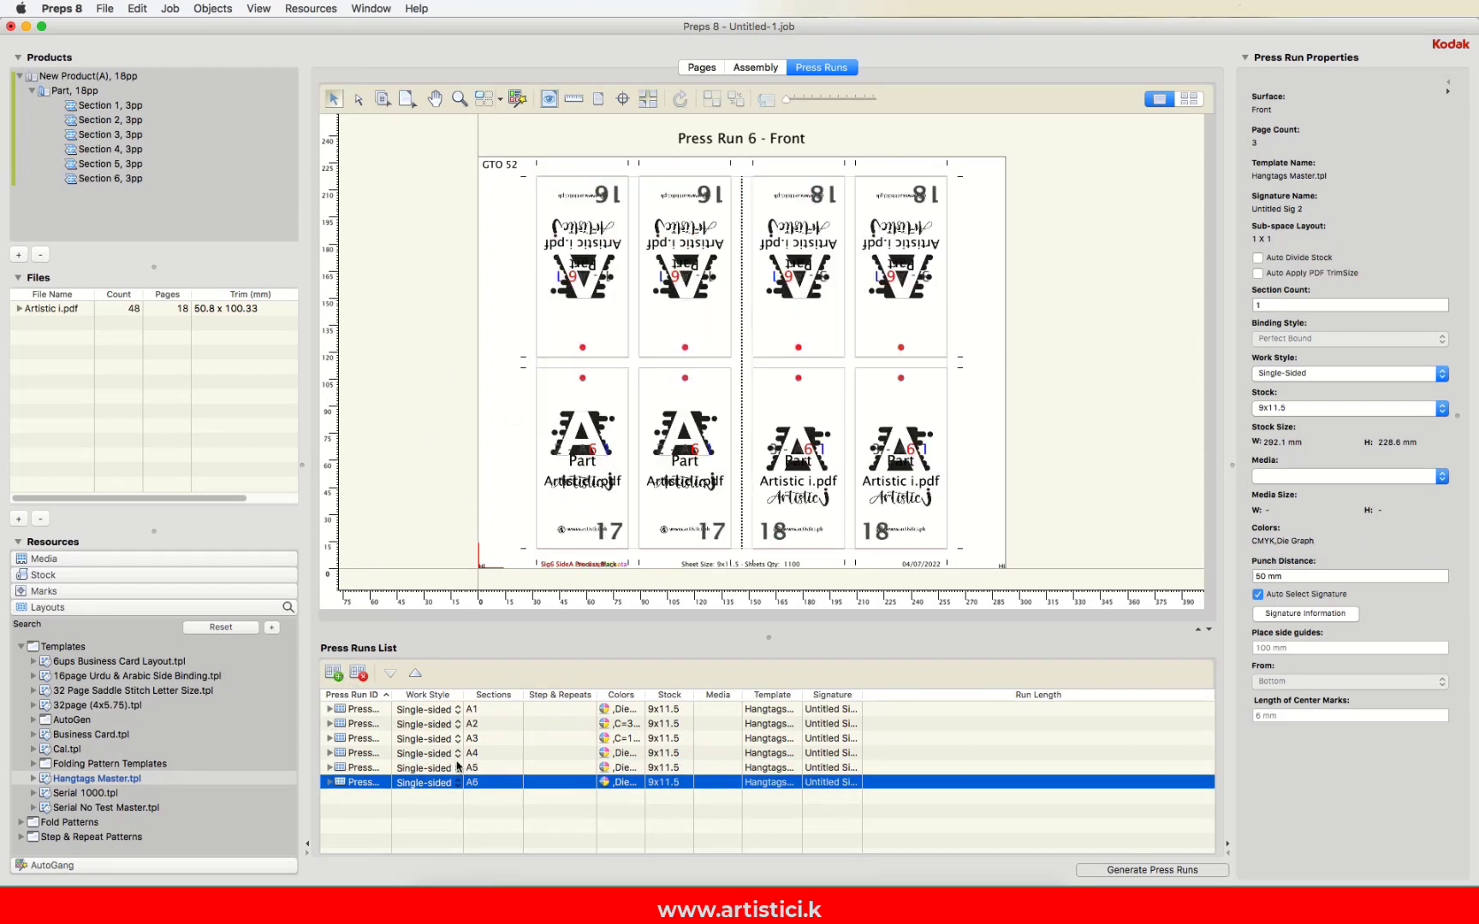
Step: Review the front layouts of press runs 1 to 6 and the work style options of the first run
{"action": "left_click", "coordinate": [484, 712]}
{"action": "left_click", "coordinate": [417, 411]}
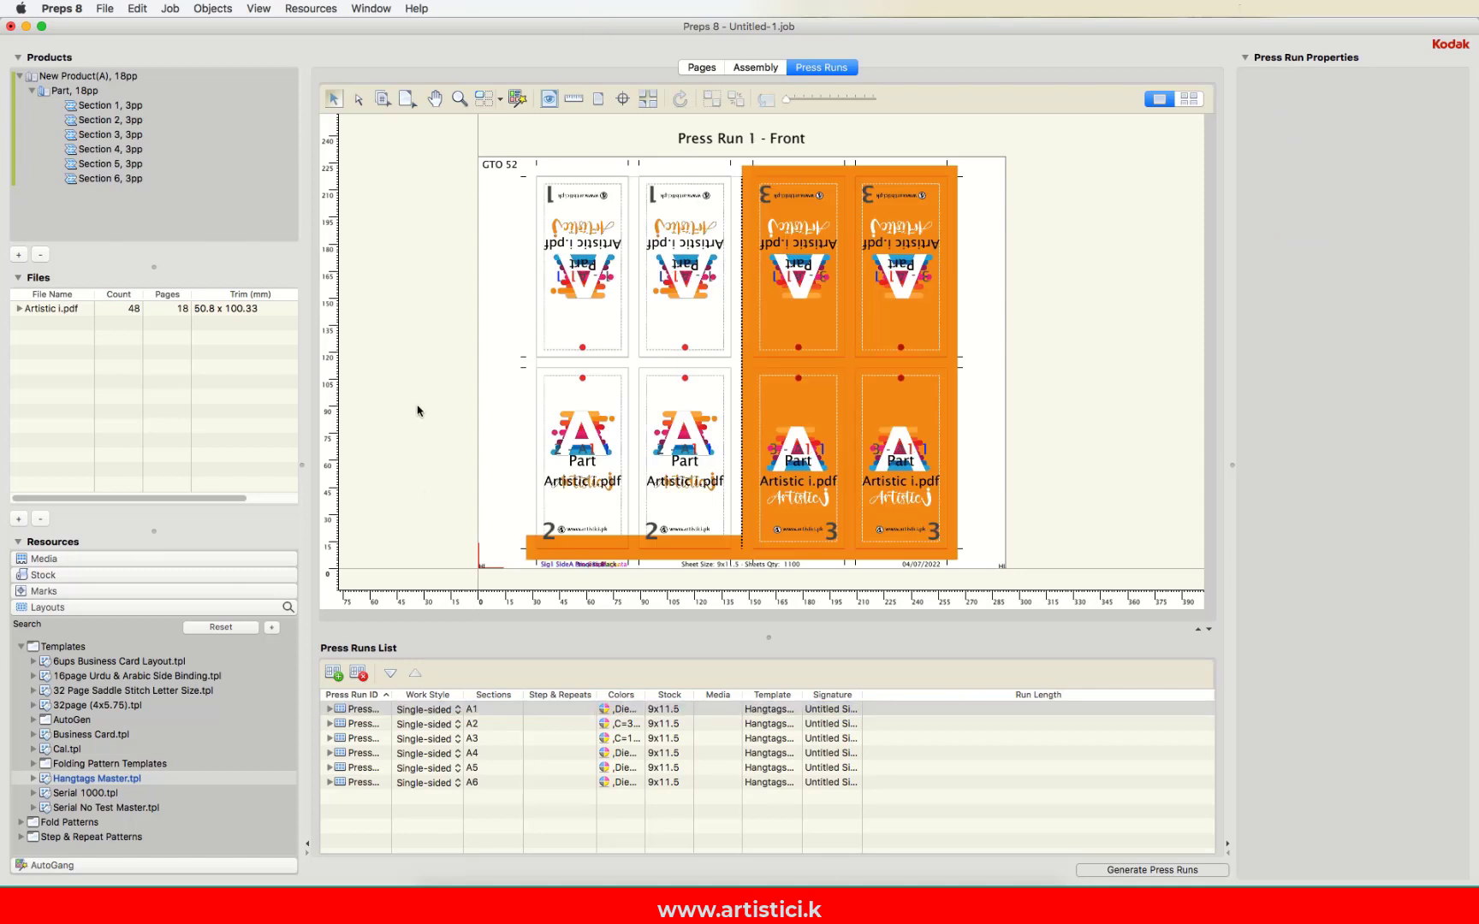
{"action": "left_click", "coordinate": [484, 723]}
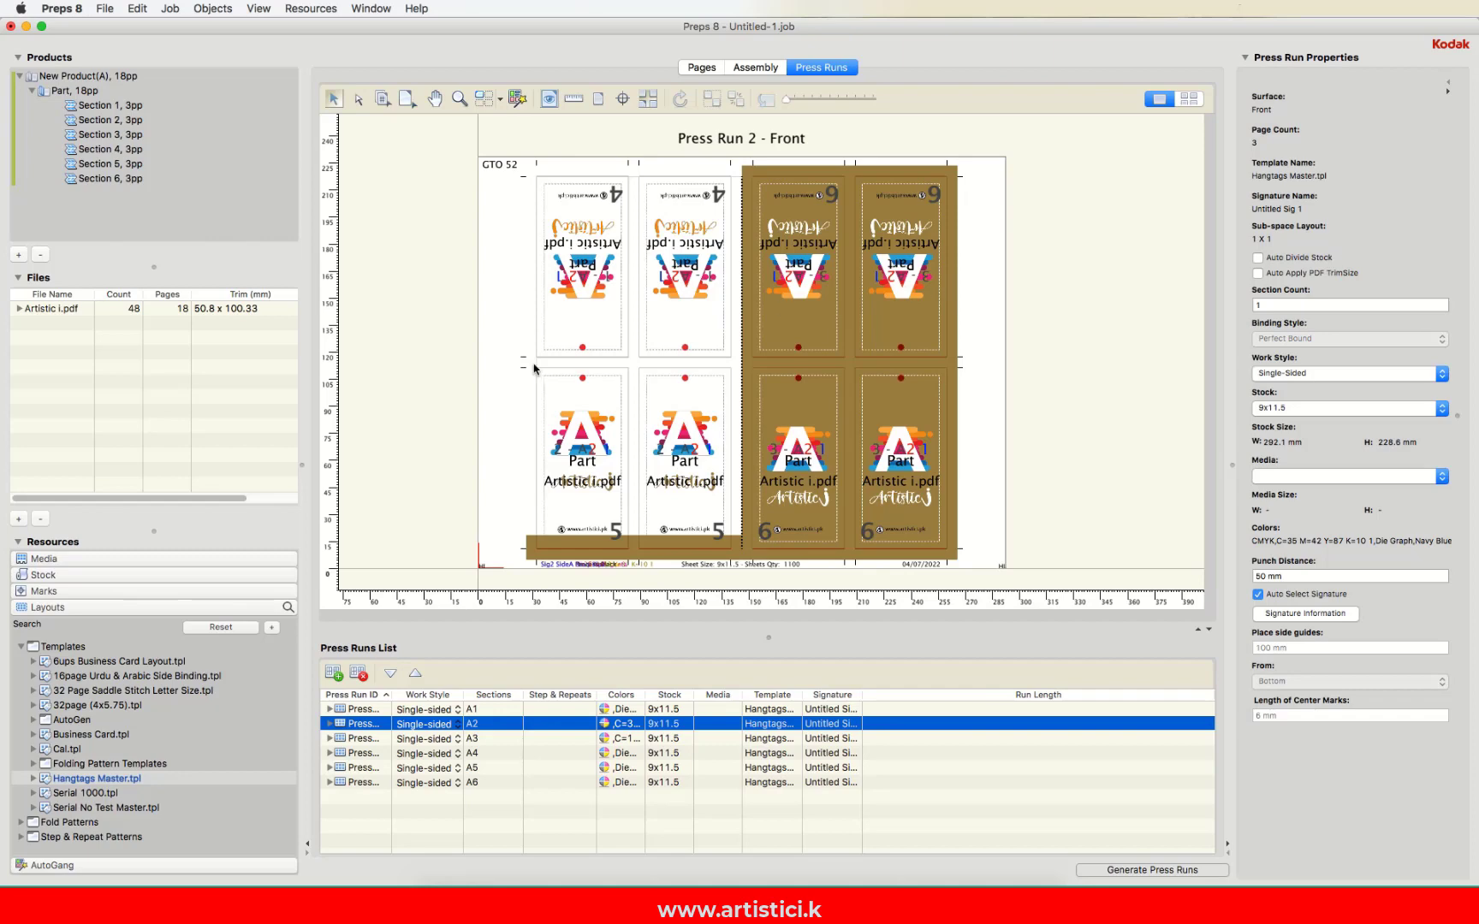
{"action": "left_click", "coordinate": [476, 739]}
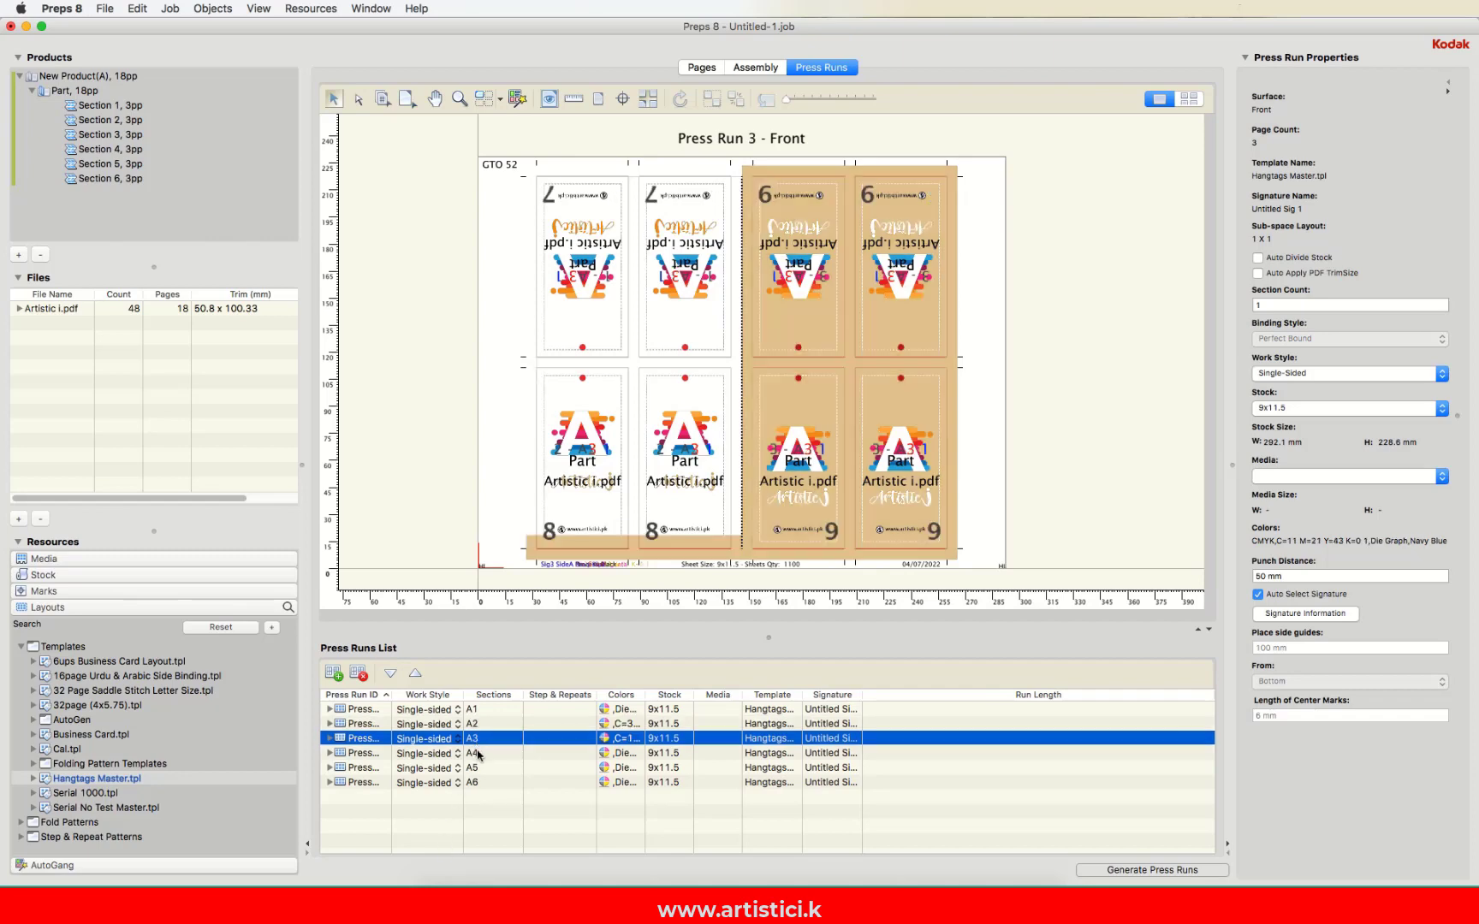
{"action": "left_click", "coordinate": [478, 754]}
{"action": "left_click", "coordinate": [477, 768]}
{"action": "left_click", "coordinate": [477, 783]}
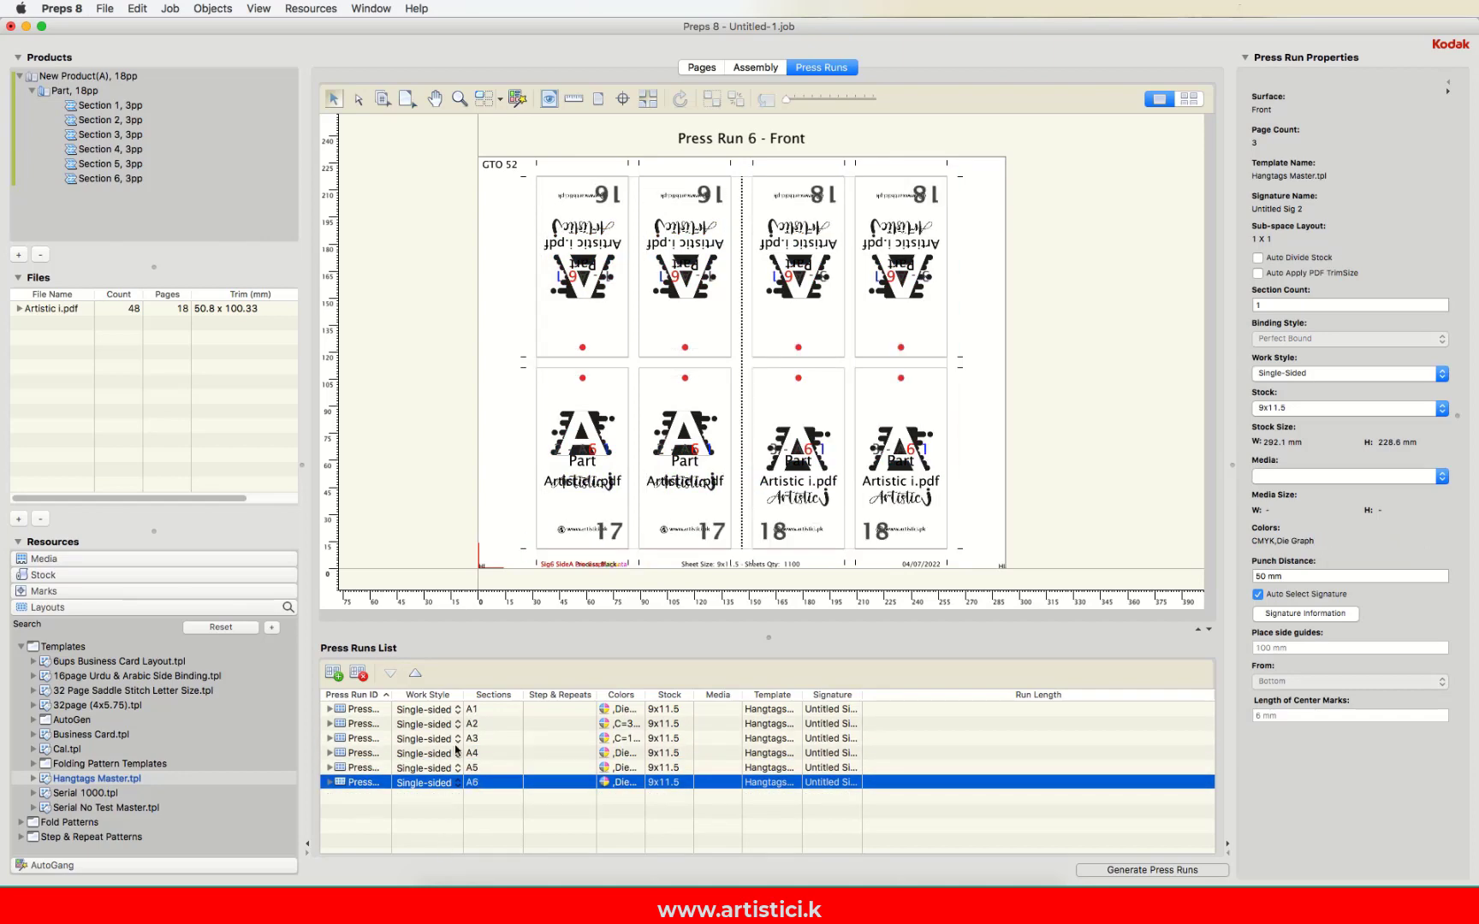
{"action": "left_click", "coordinate": [428, 711]}
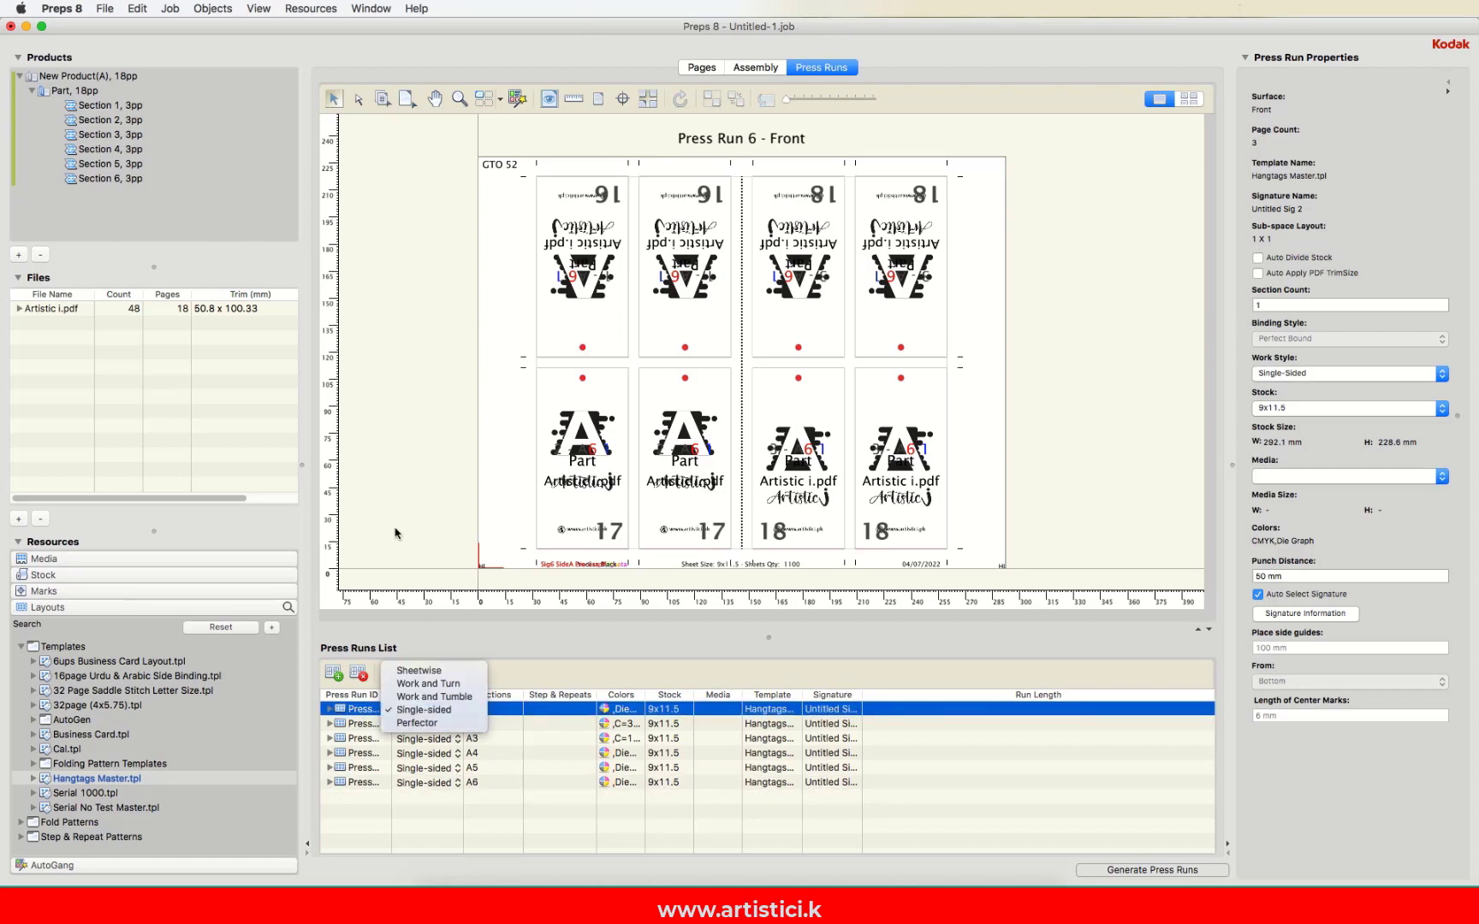
{"action": "left_click", "coordinate": [428, 422]}
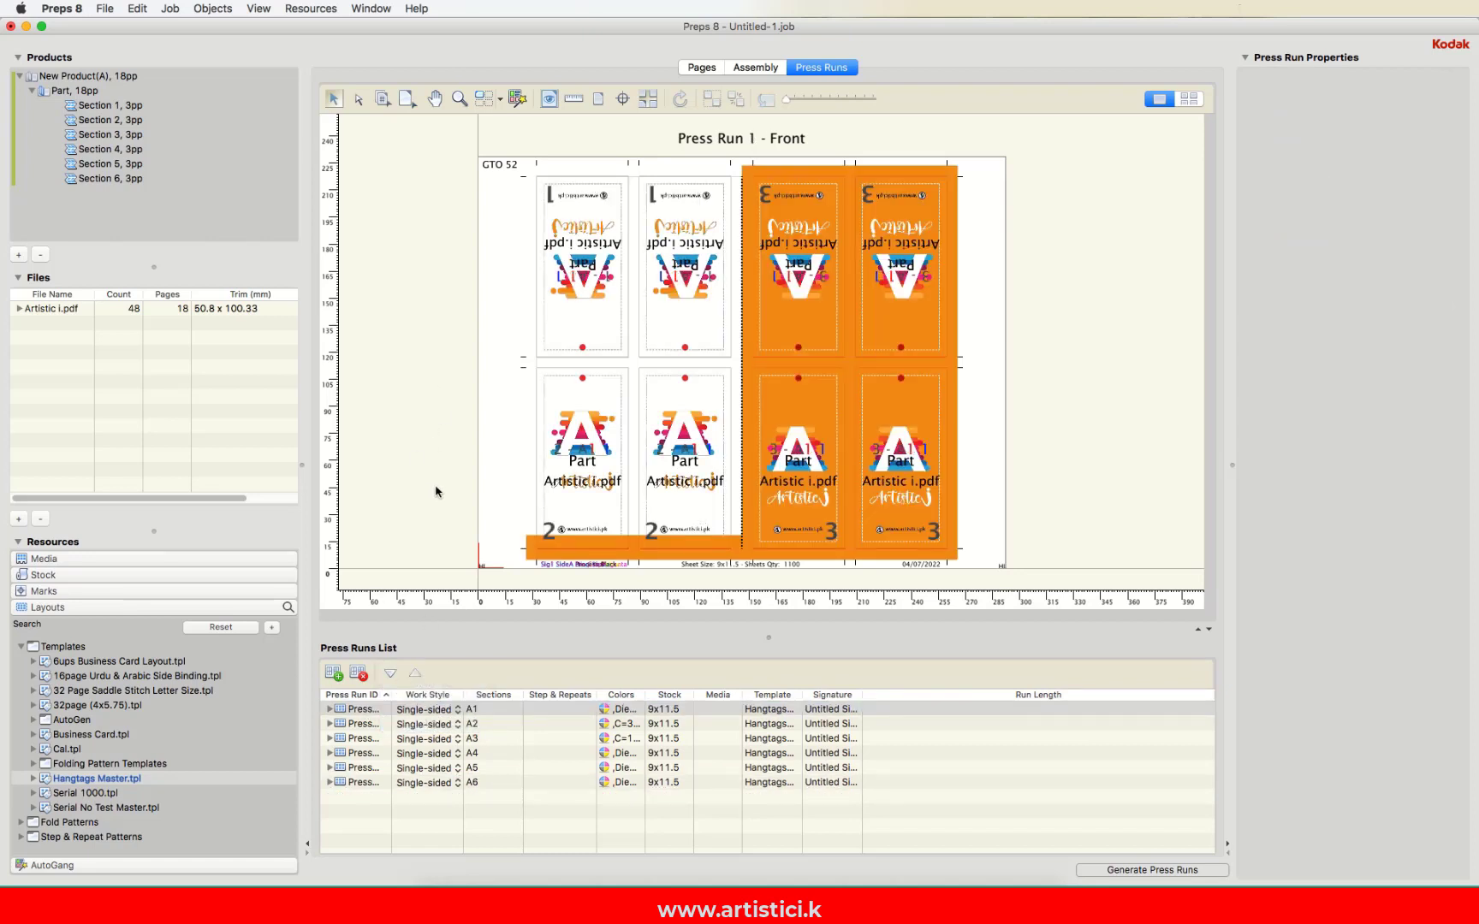
Step: Print all press runs to a PDF at press sheet size, saved on the Desktop as Output Artistic i Hangtags
{"action": "key", "text": "super+p"}
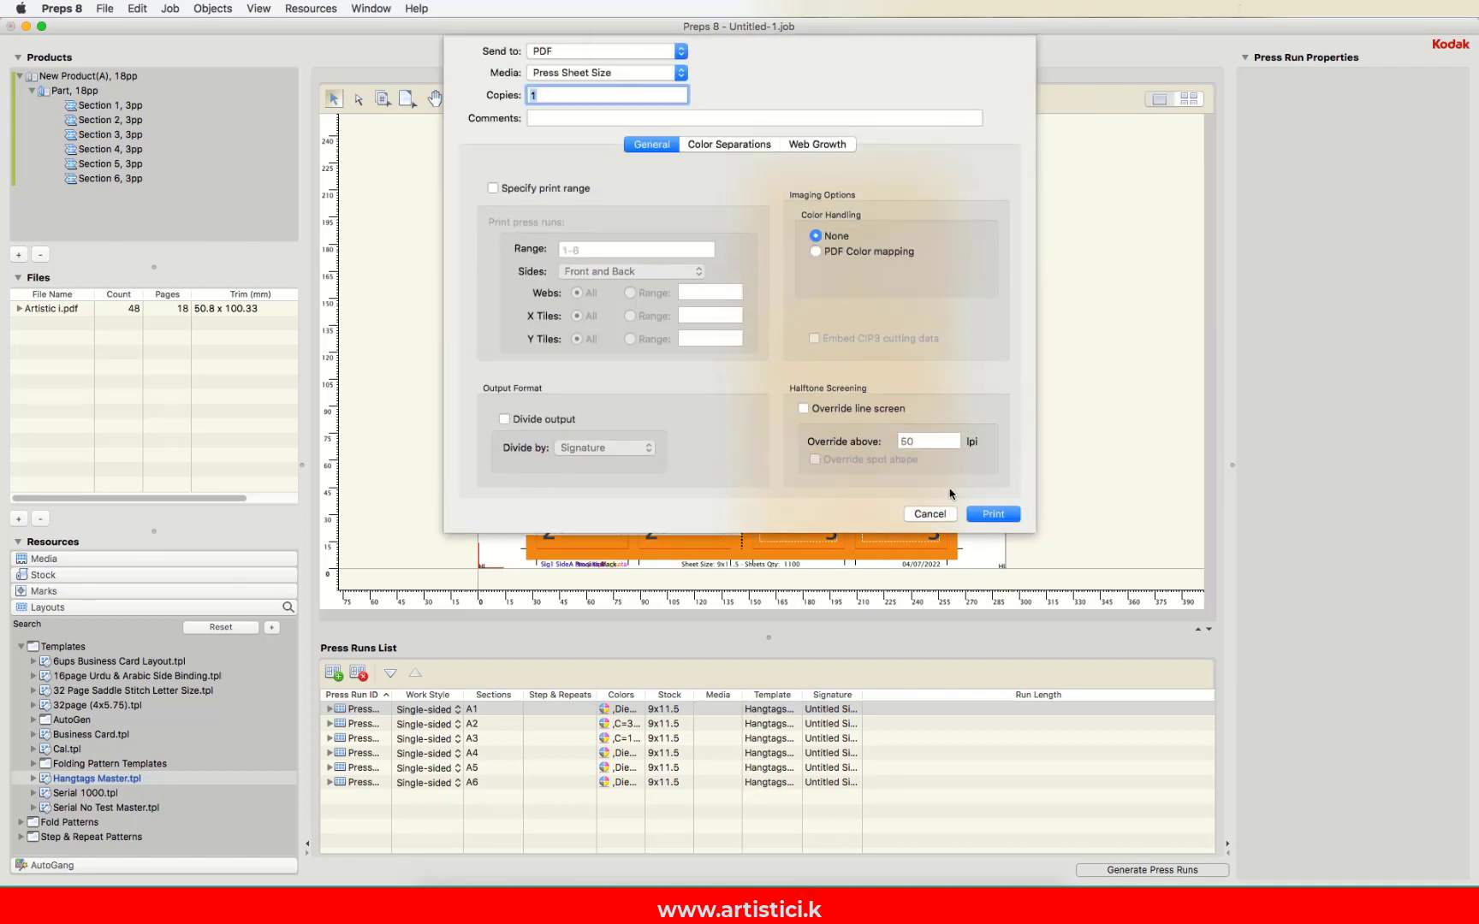
{"action": "left_click", "coordinate": [990, 516]}
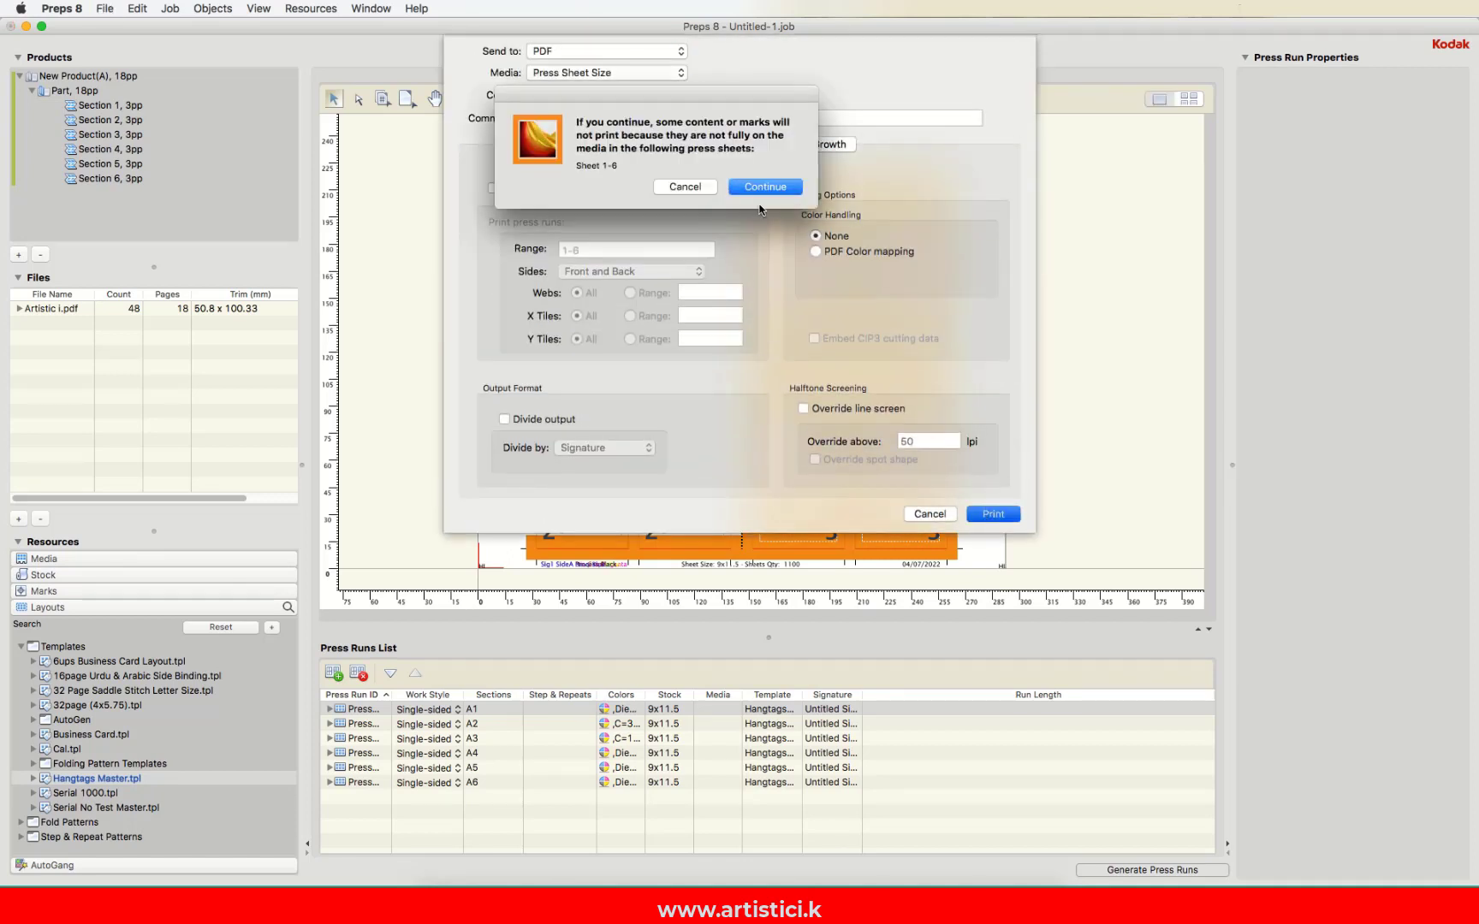
{"action": "left_click", "coordinate": [768, 190]}
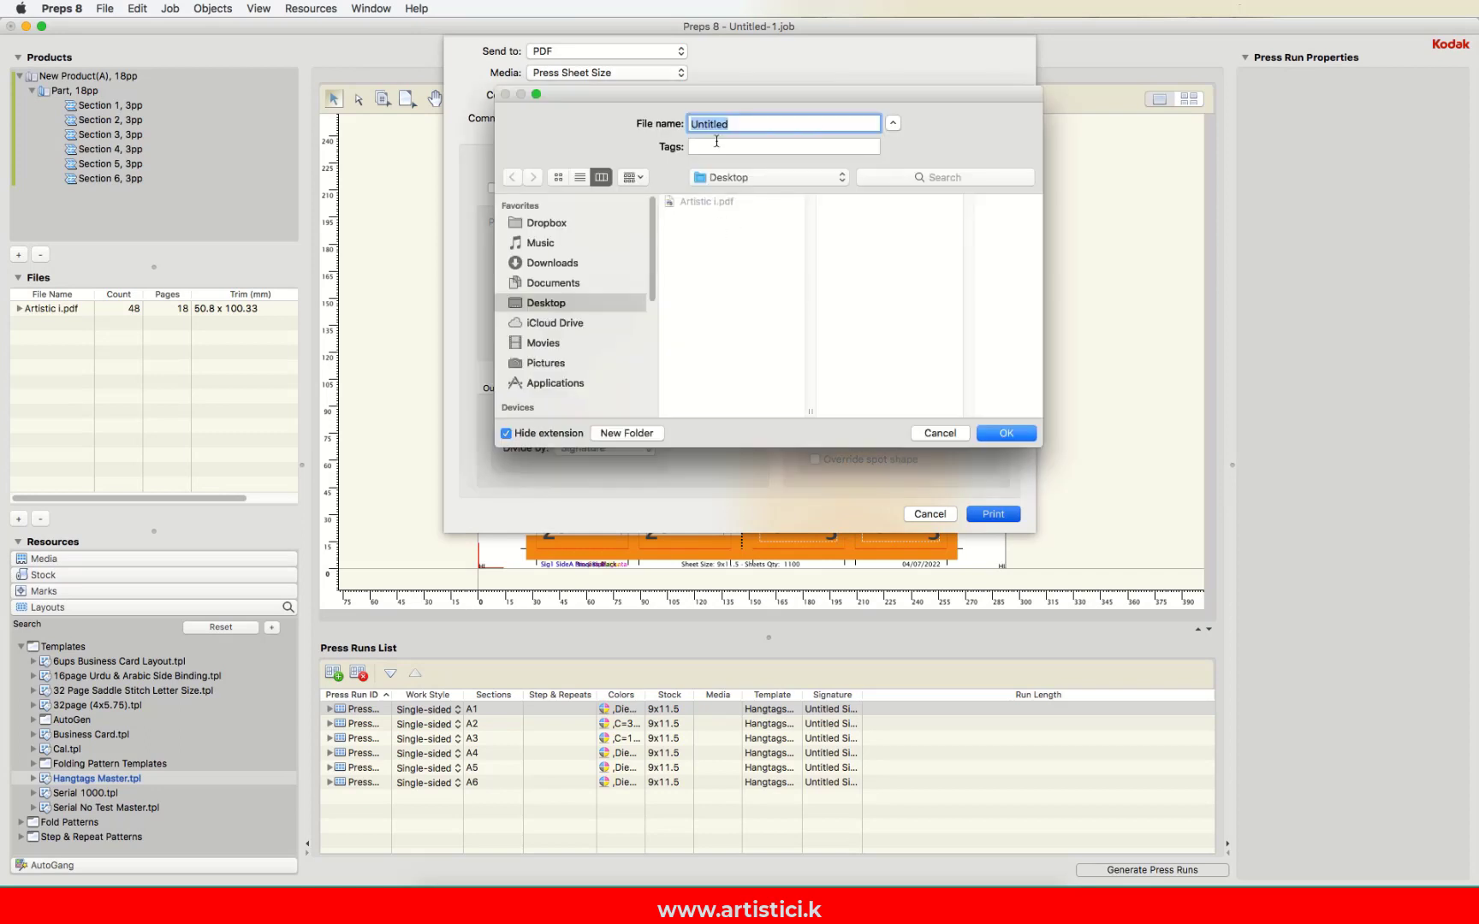
{"action": "type", "text": "Output Artistic i Hangtags"}
{"action": "key", "text": "Return"}
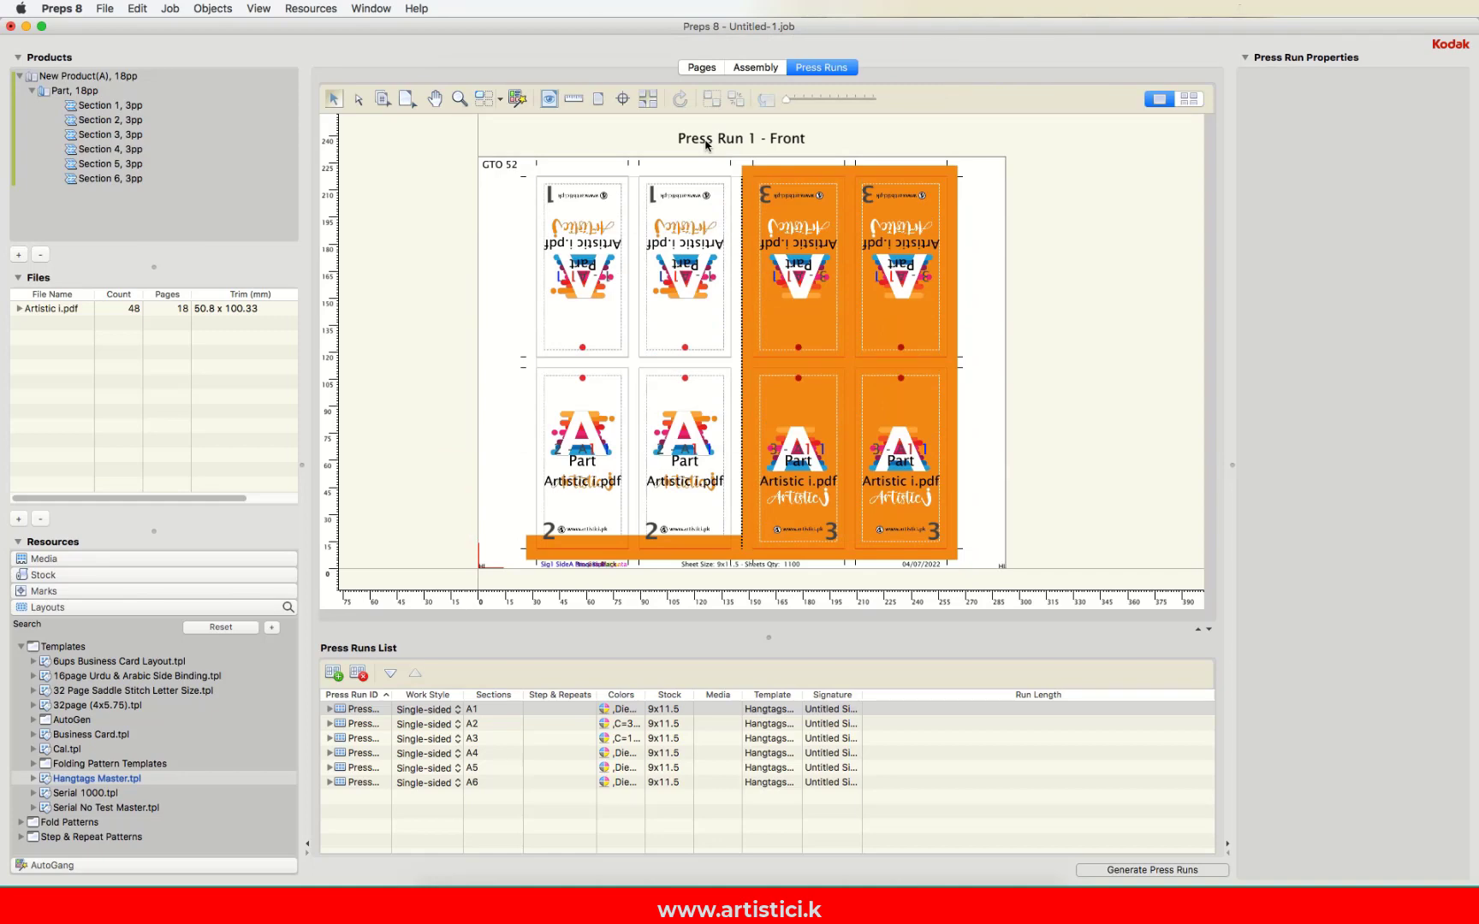
Step: Hide Preps and open Output Artistic i Hangtags.pdf from the Desktop in Preview
{"action": "left_click", "coordinate": [67, 7]}
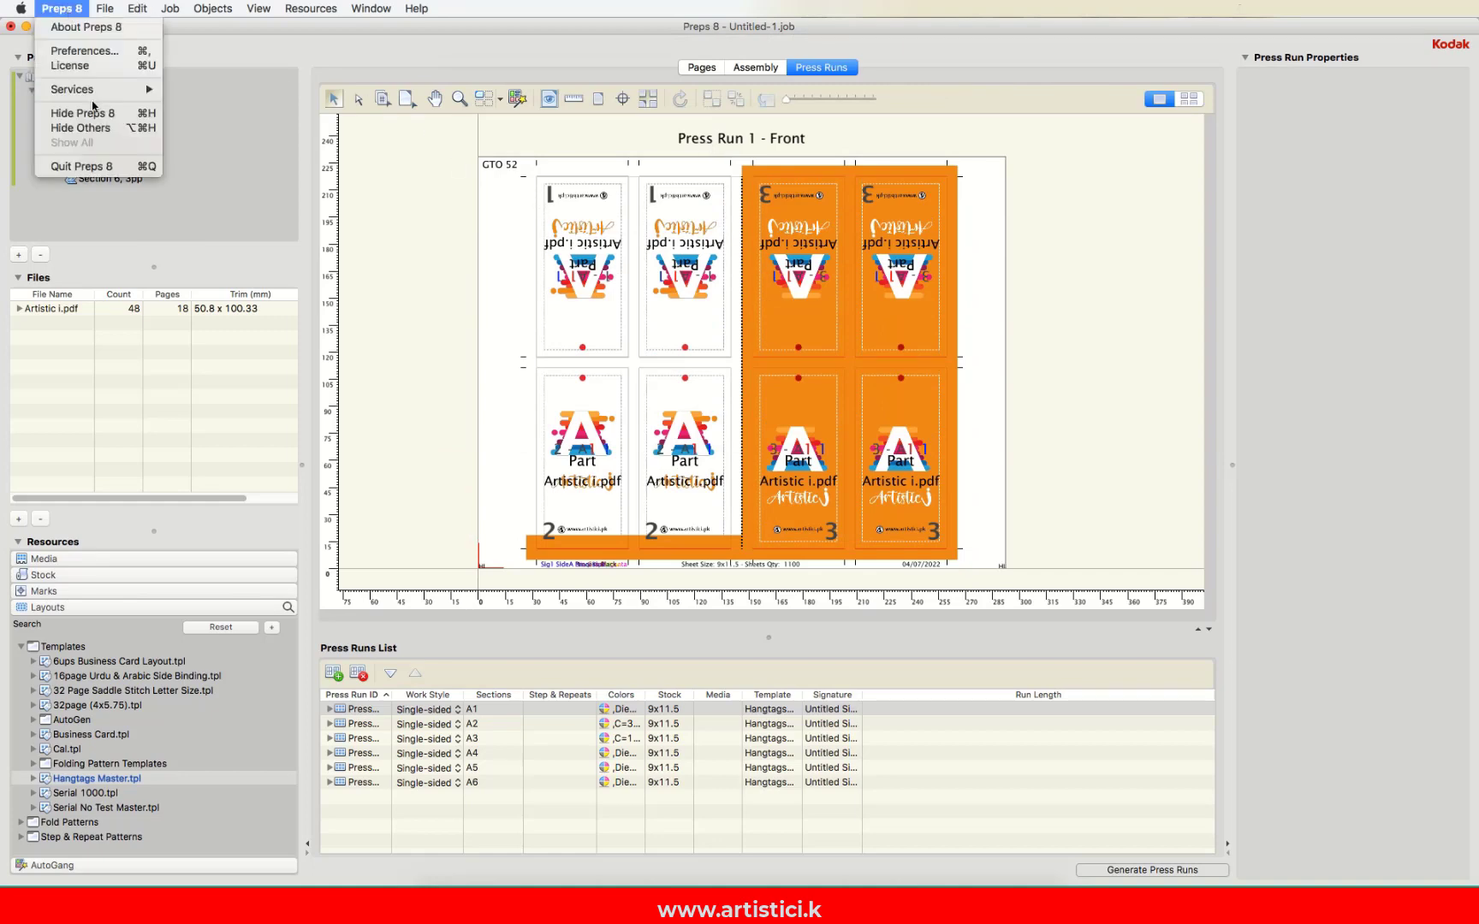
{"action": "left_click", "coordinate": [93, 112]}
{"action": "left_click", "coordinate": [453, 99]}
{"action": "right_click", "coordinate": [458, 103]}
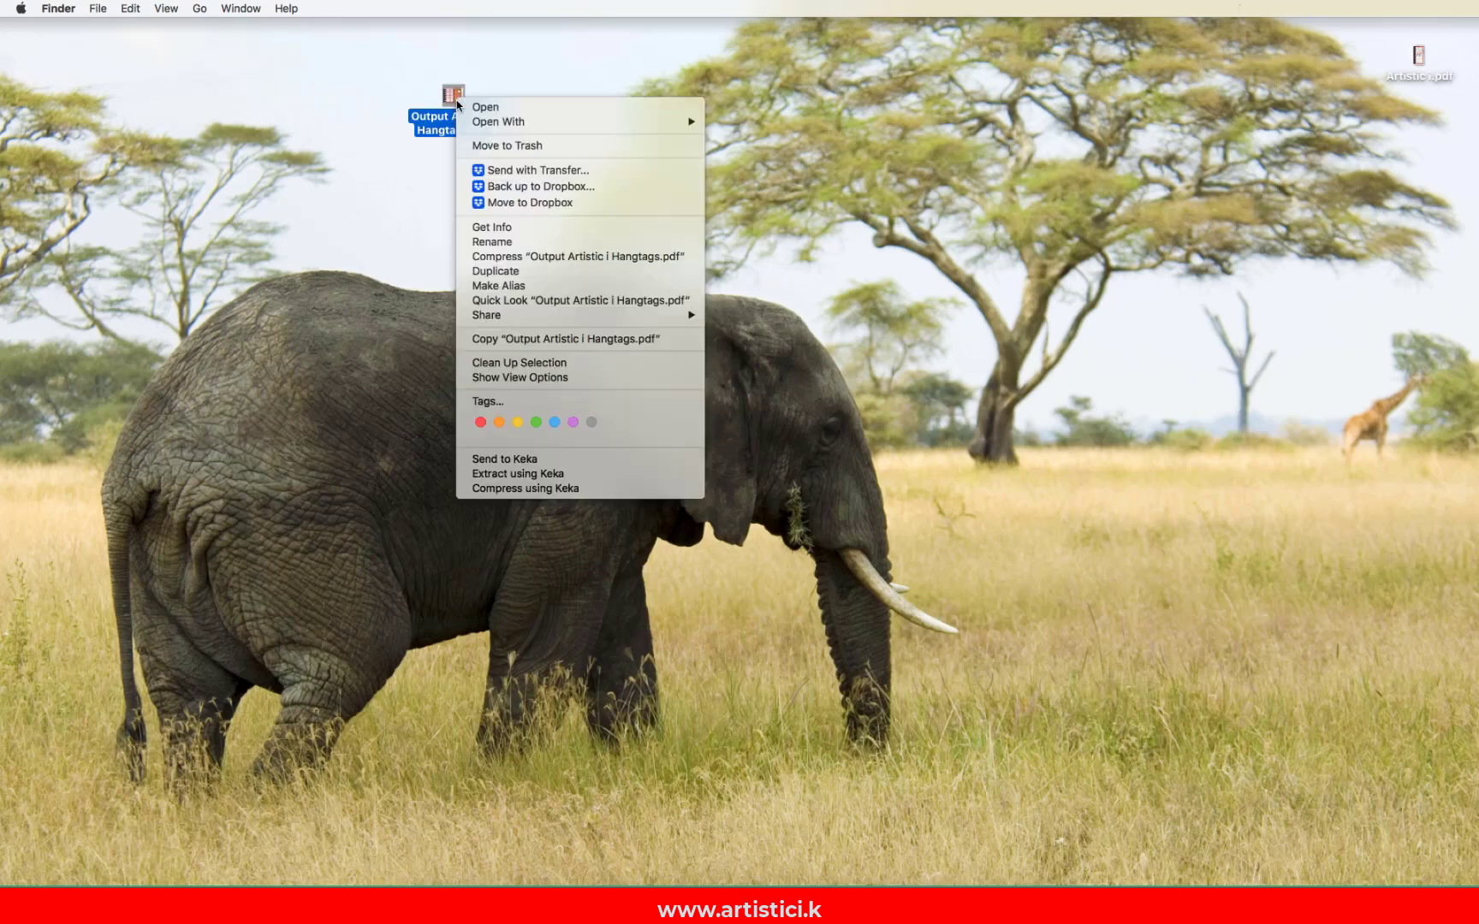
{"action": "mouse_move", "coordinate": [647, 121]}
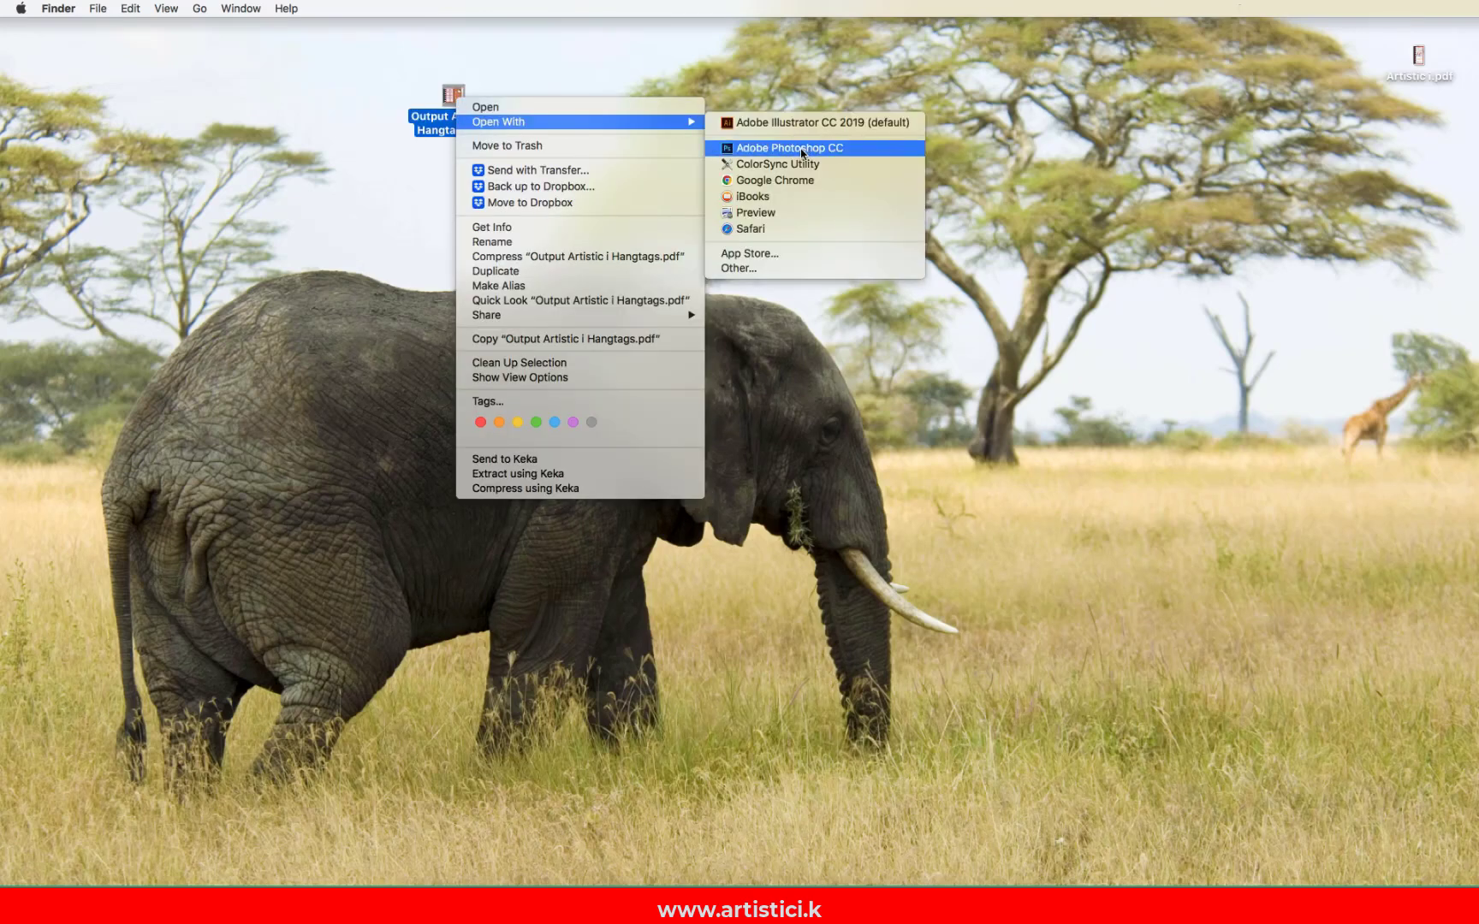
{"action": "left_click", "coordinate": [774, 213]}
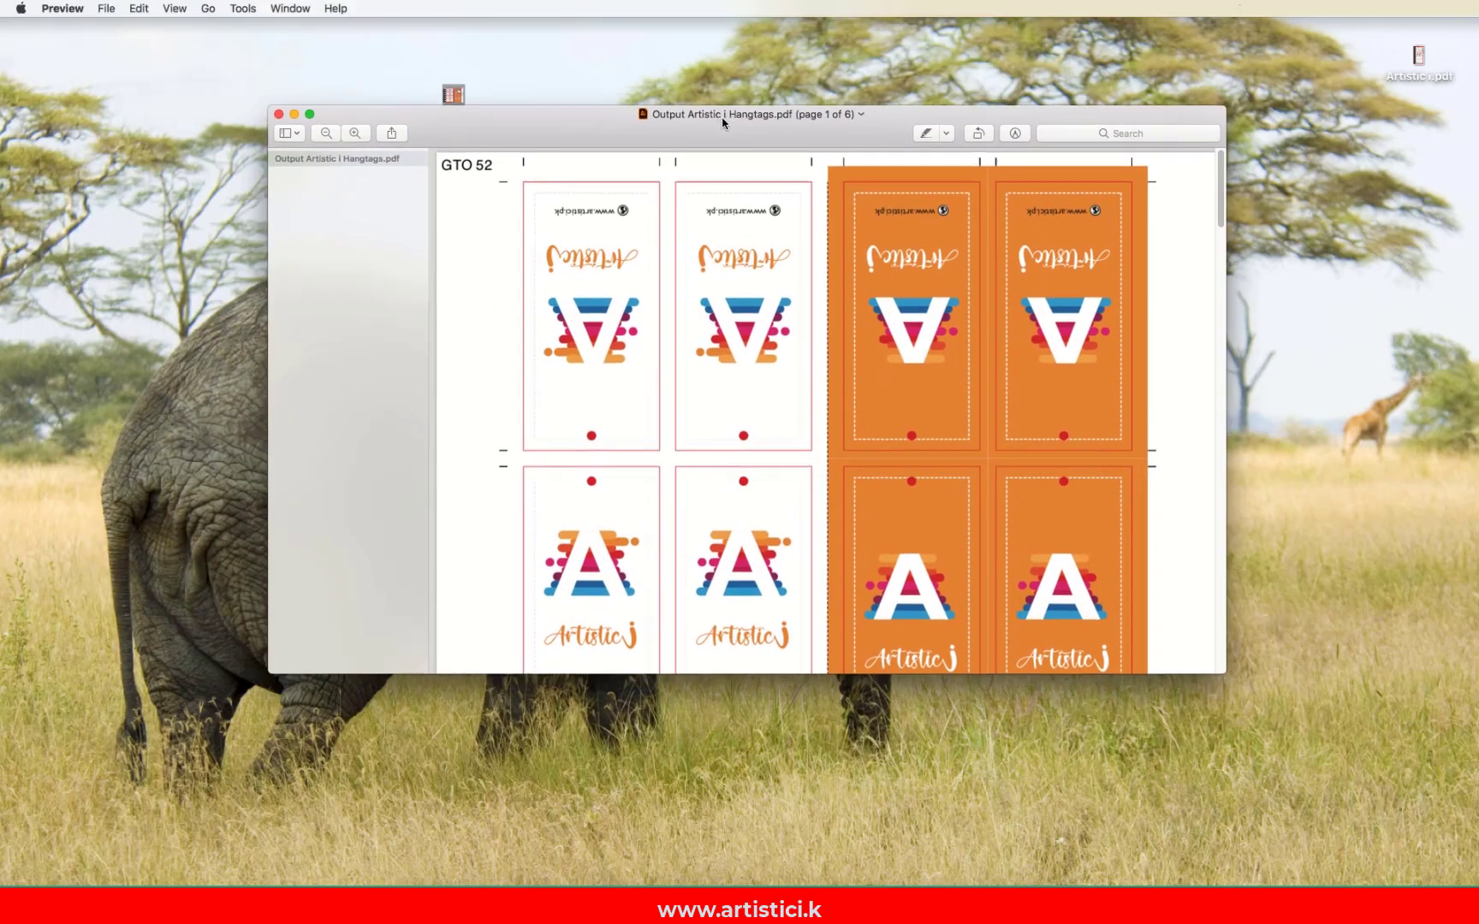
Step: Enlarge the Preview window and examine the imposed hangtags and marks on all the PDF's sheets, from first to last and back
{"action": "left_click_drag", "start_coordinate": [724, 120], "coordinate": [529, 53]}
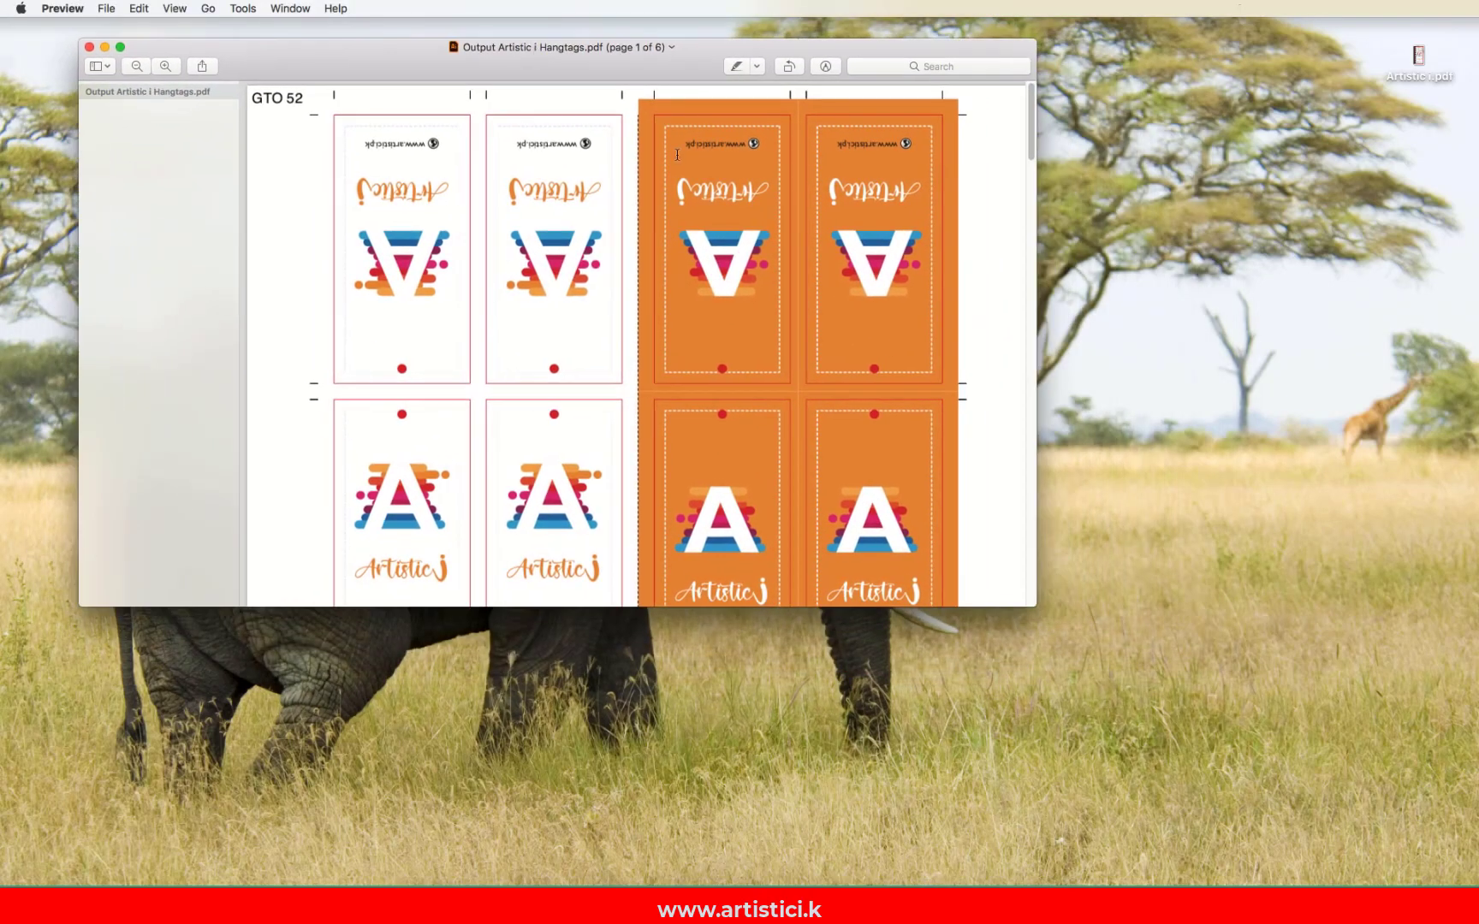
{"action": "left_click_drag", "start_coordinate": [1035, 609], "coordinate": [1408, 869]}
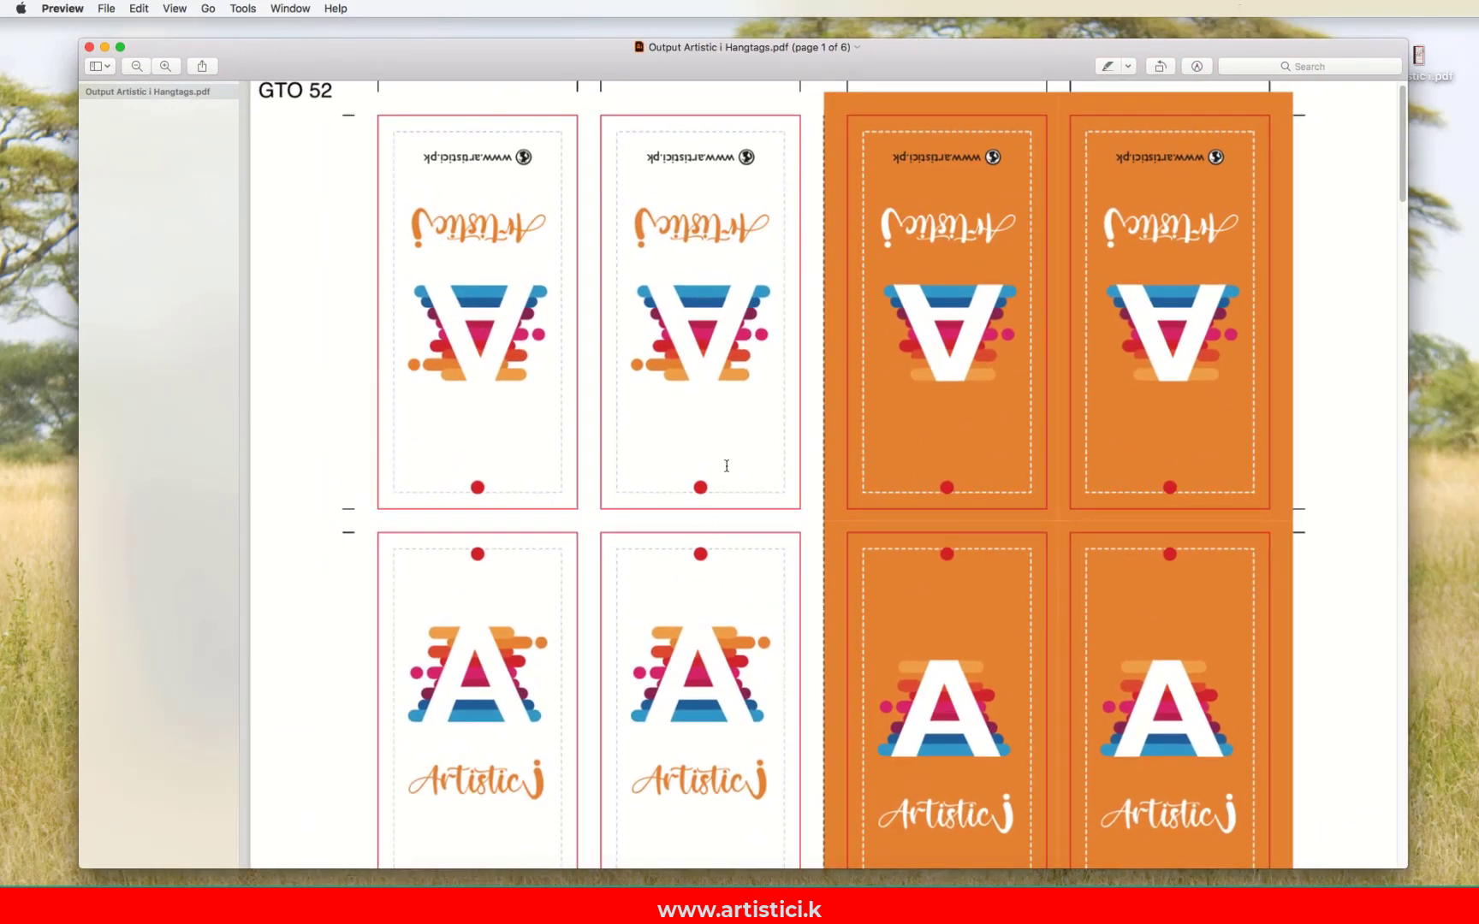
{"action": "scroll", "coordinate": [768, 411], "scroll_direction": "down", "scroll_amount": 1}
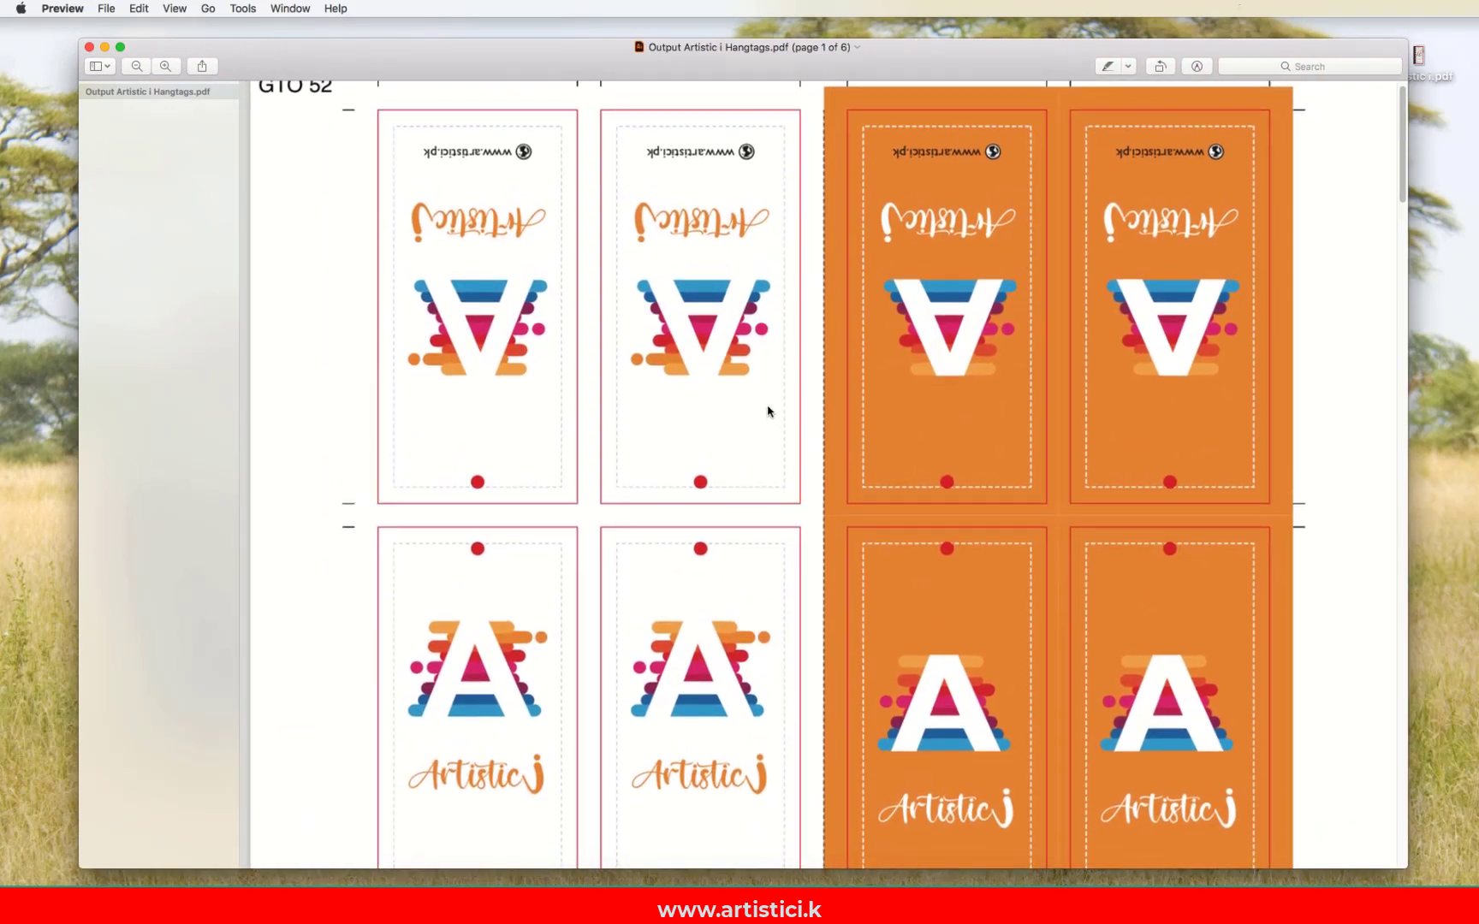
{"action": "scroll", "coordinate": [768, 412], "scroll_direction": "up", "scroll_amount": 2}
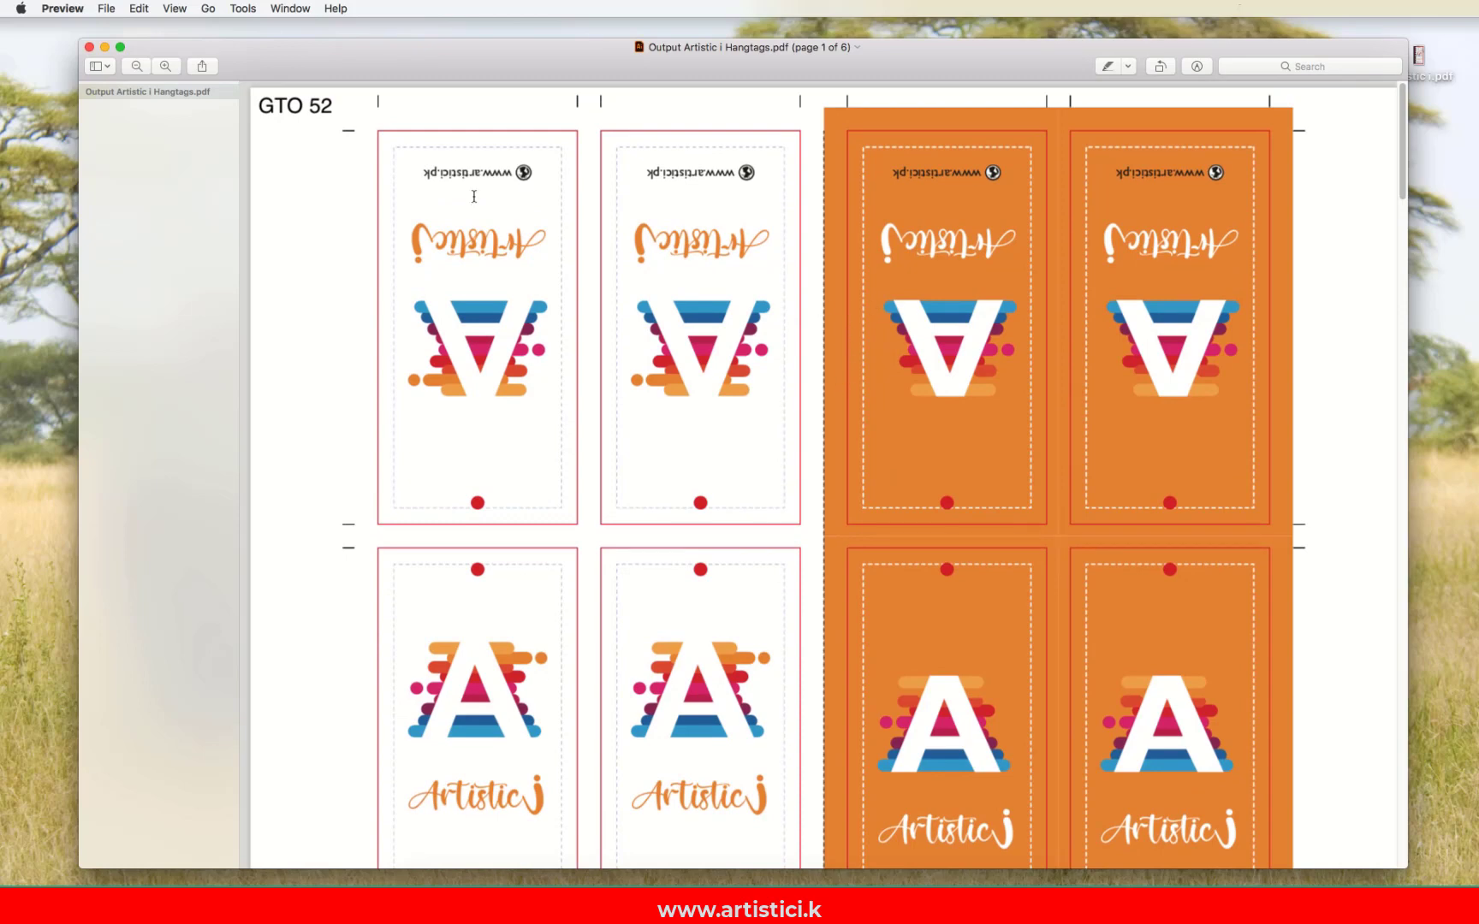
{"action": "left_click", "coordinate": [136, 67]}
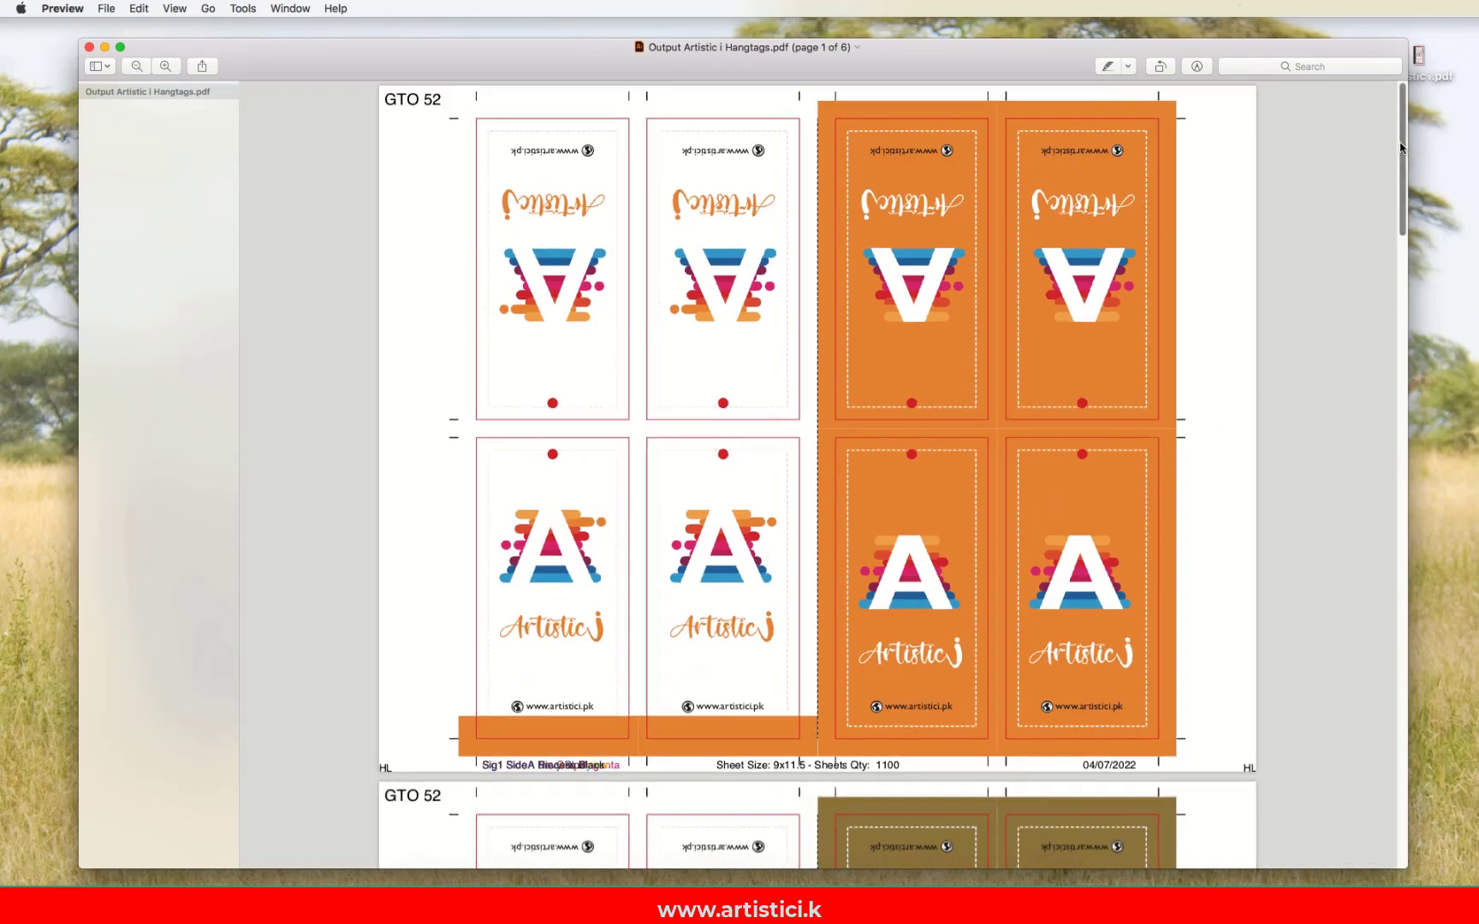
{"action": "left_click_drag", "start_coordinate": [1403, 142], "coordinate": [1402, 802]}
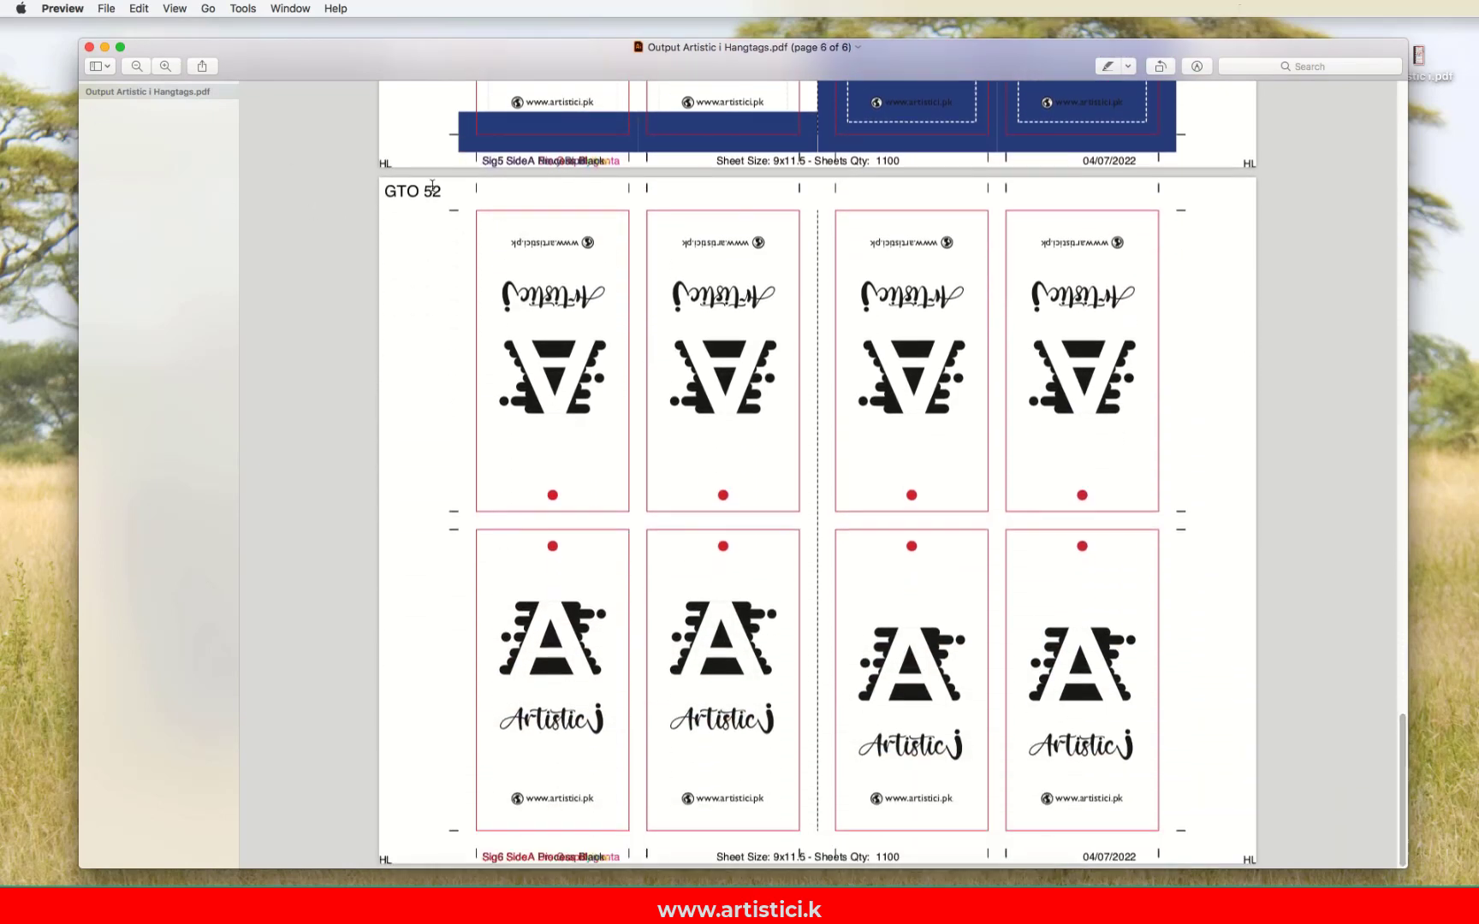
{"action": "mouse_move", "coordinate": [847, 871]}
{"action": "left_click_drag", "start_coordinate": [1402, 739], "coordinate": [1352, 106]}
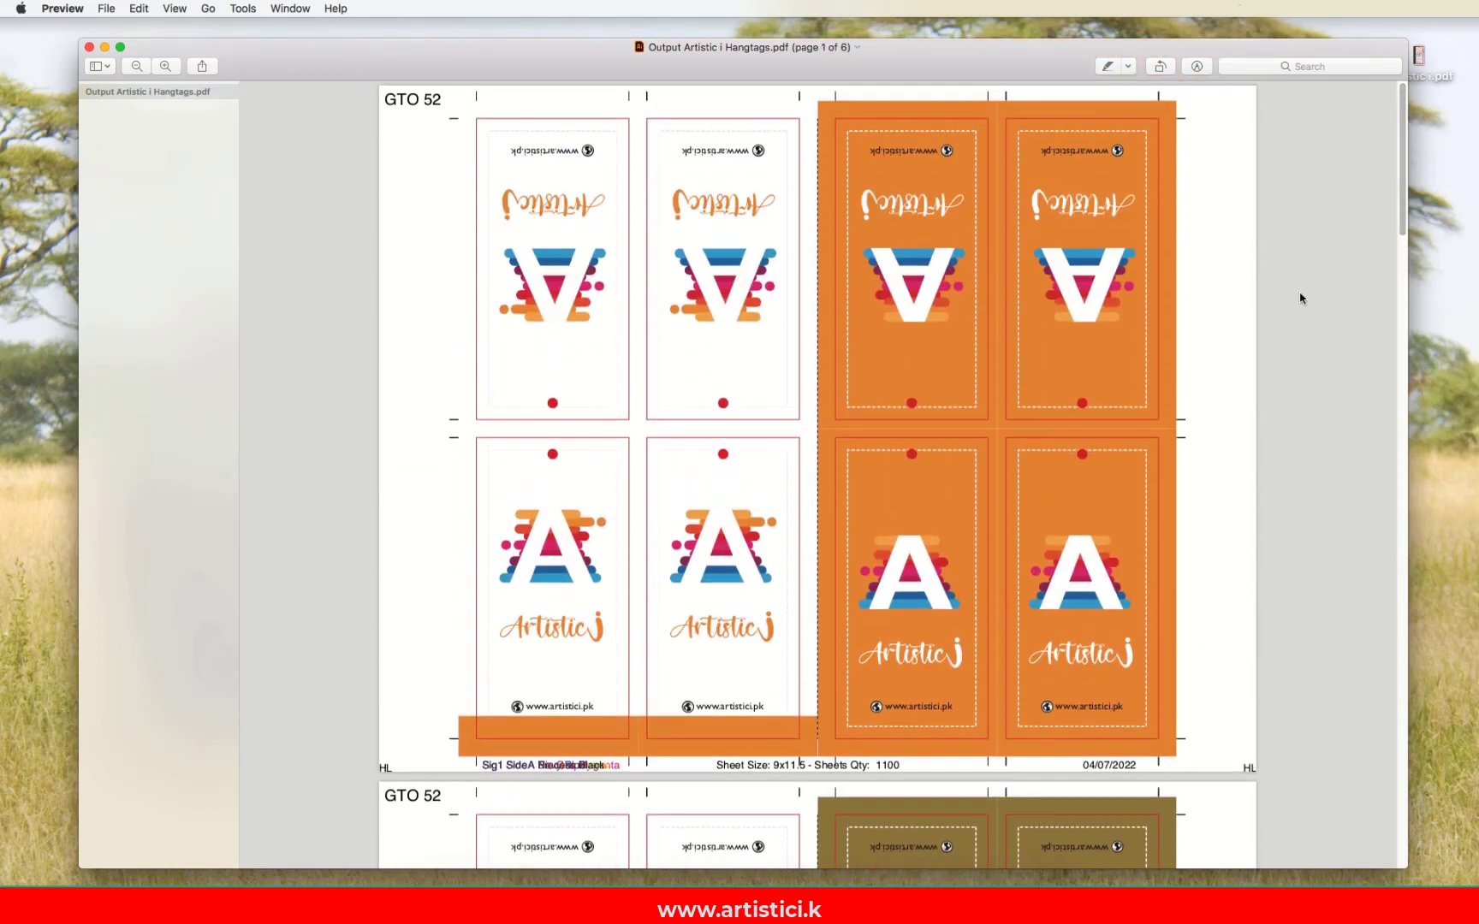